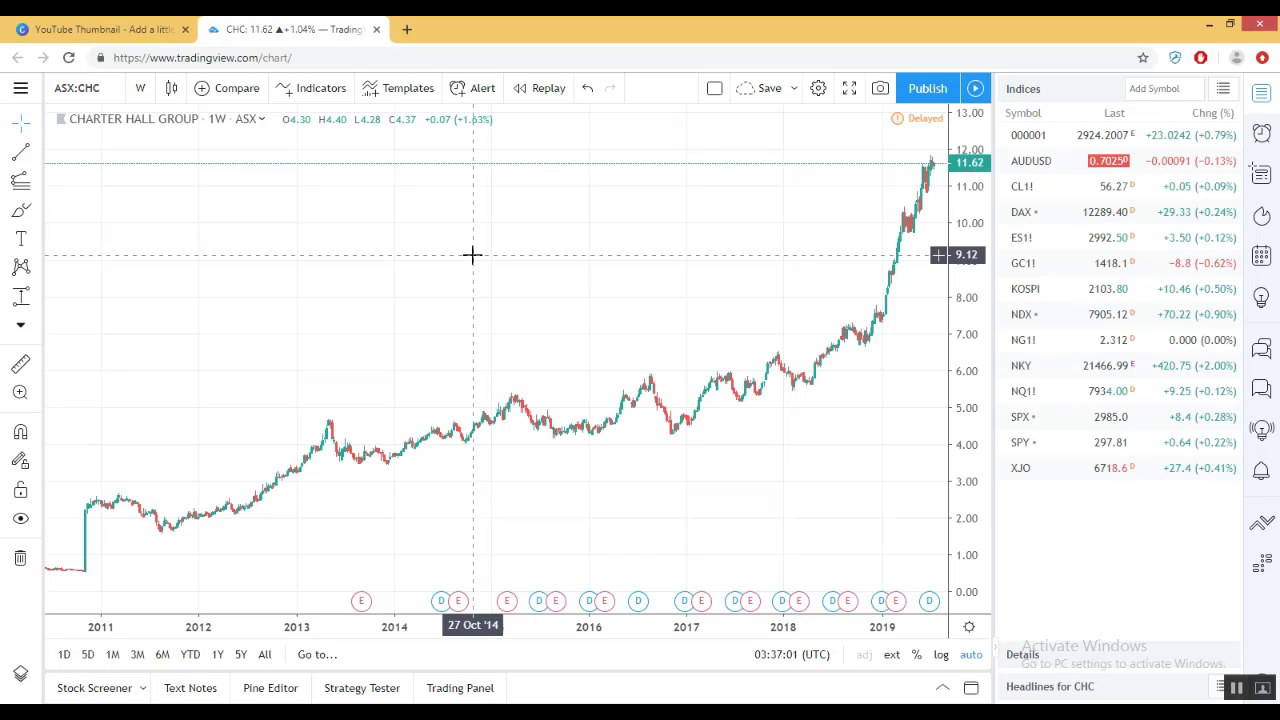
# Add the built-in Donchian Channels indicator to the weekly Charter Hall Group chart.
pyautogui.scroll(2, 472, 255)
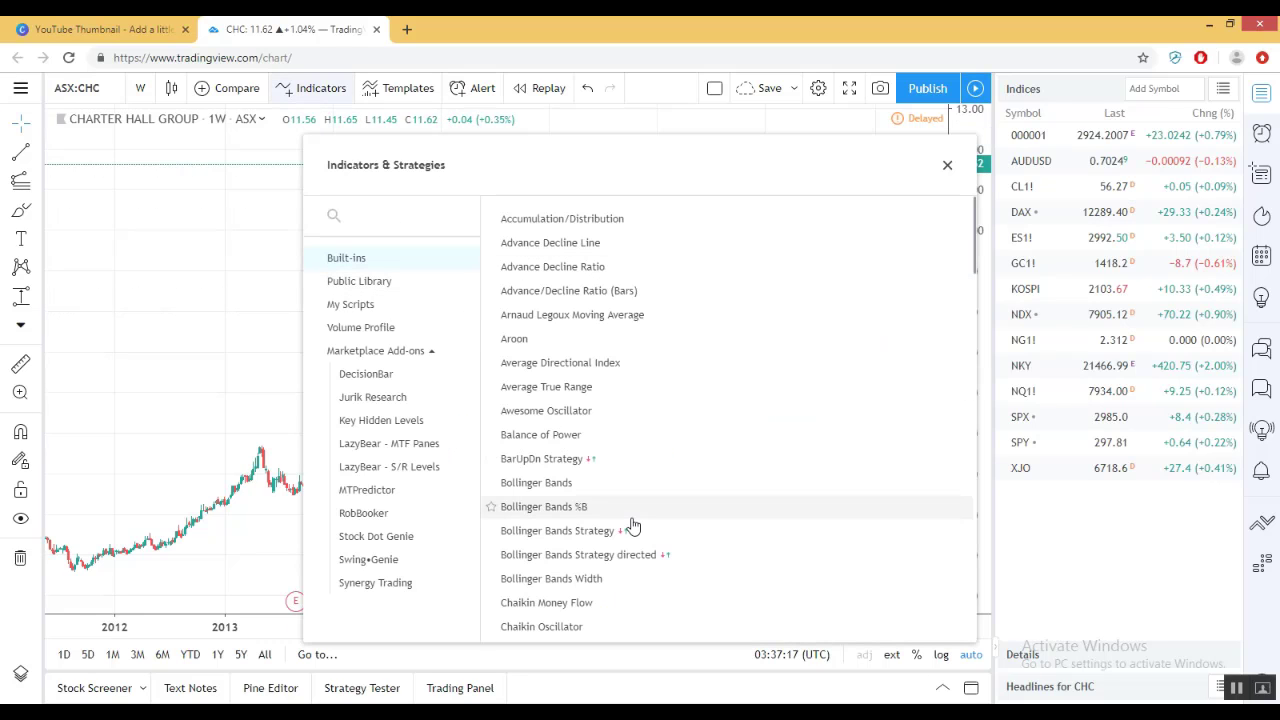
pyautogui.scroll(-3, 632, 516)
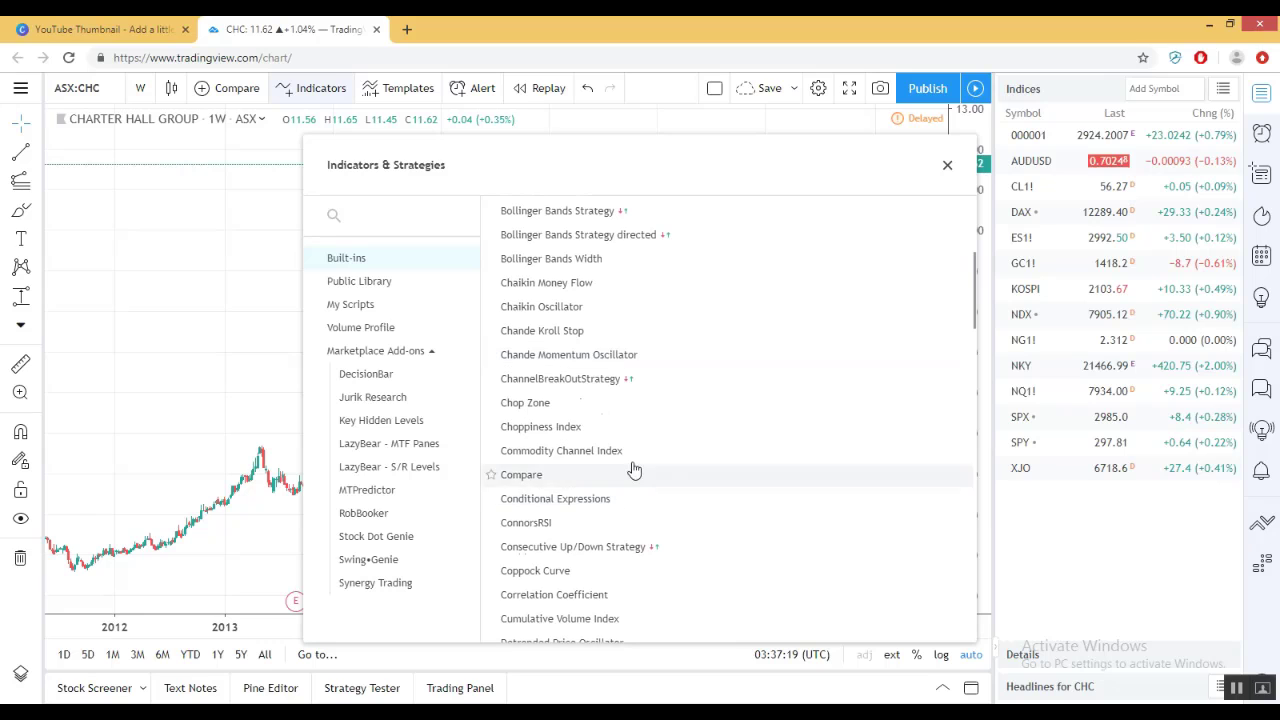
pyautogui.scroll(-2, 594, 437)
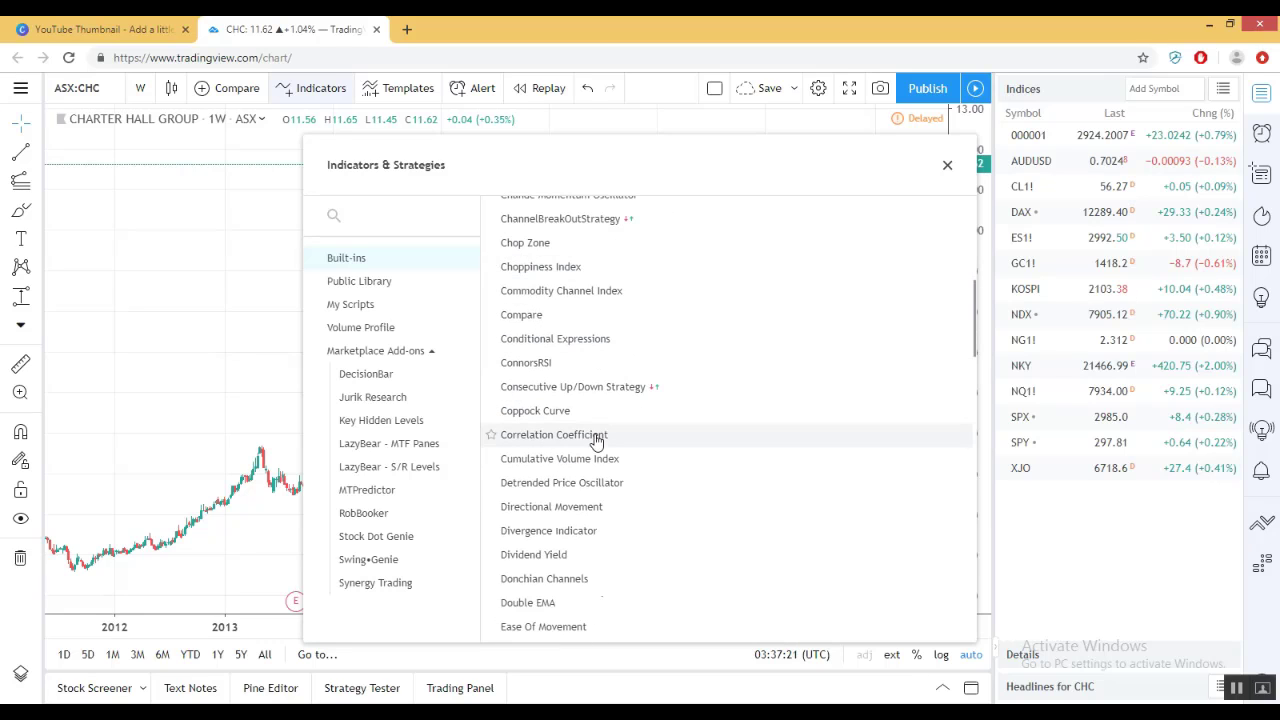
pyautogui.scroll(-1, 594, 460)
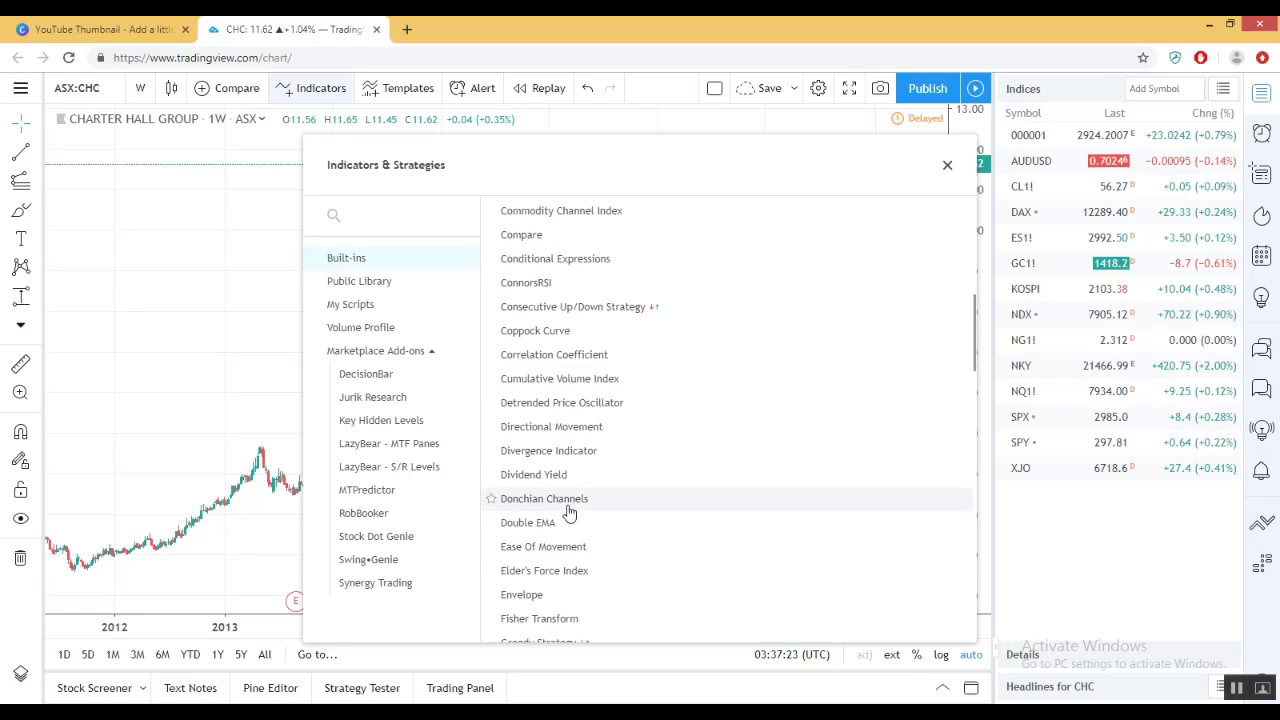
pyautogui.click(567, 507)
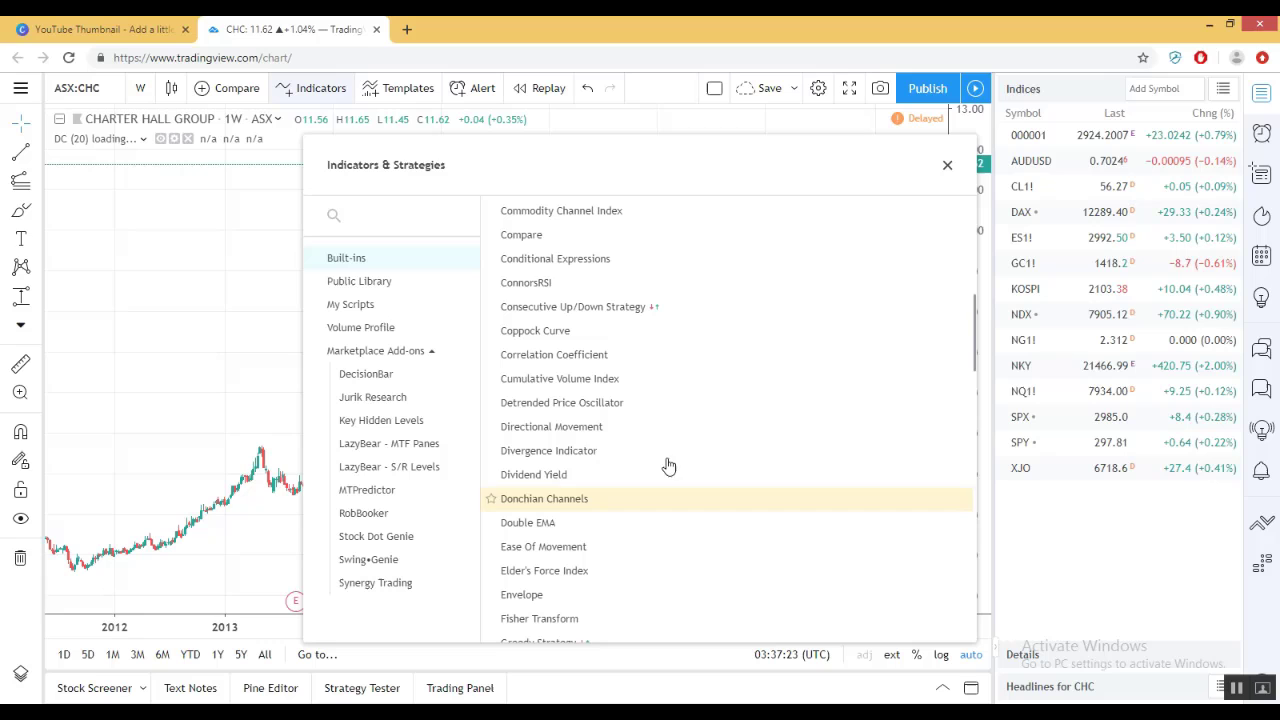
pyautogui.click(946, 168)
# Turn off the Basis, Upper and Background display in the Donchian Channels indicator's style settings.
pyautogui.scroll(2, 594, 272)
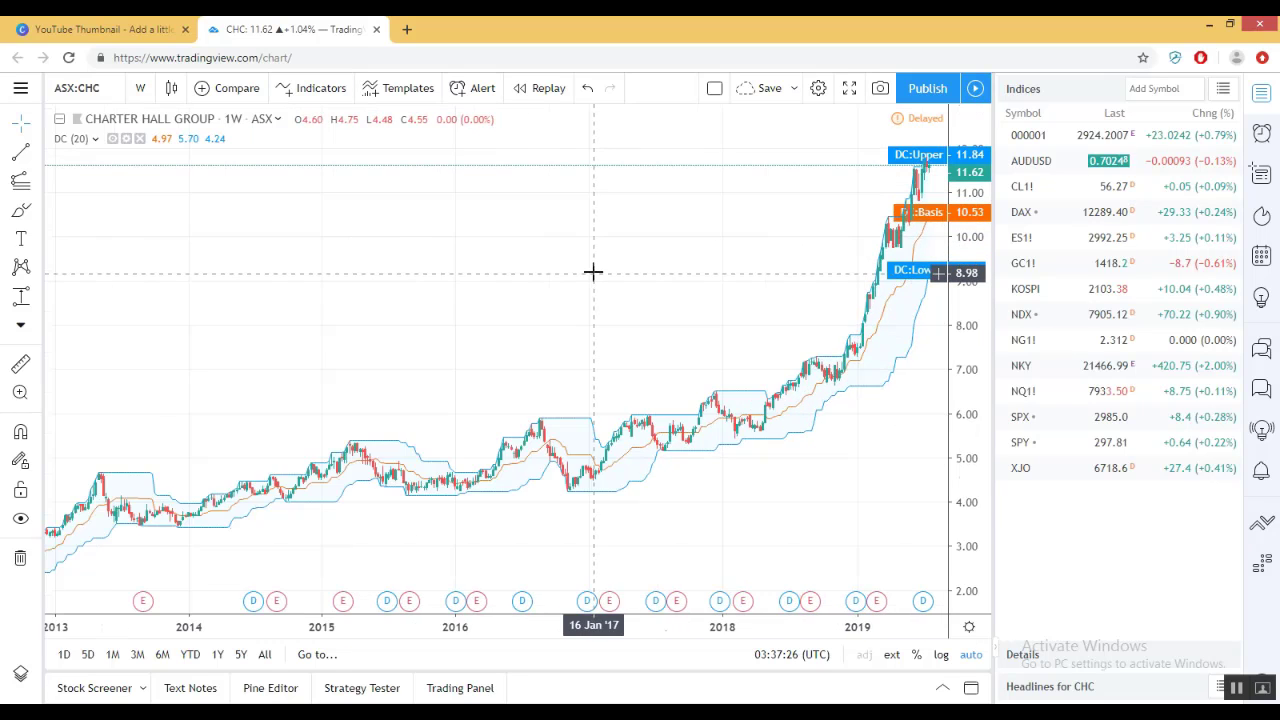
pyautogui.scroll(3, 593, 271)
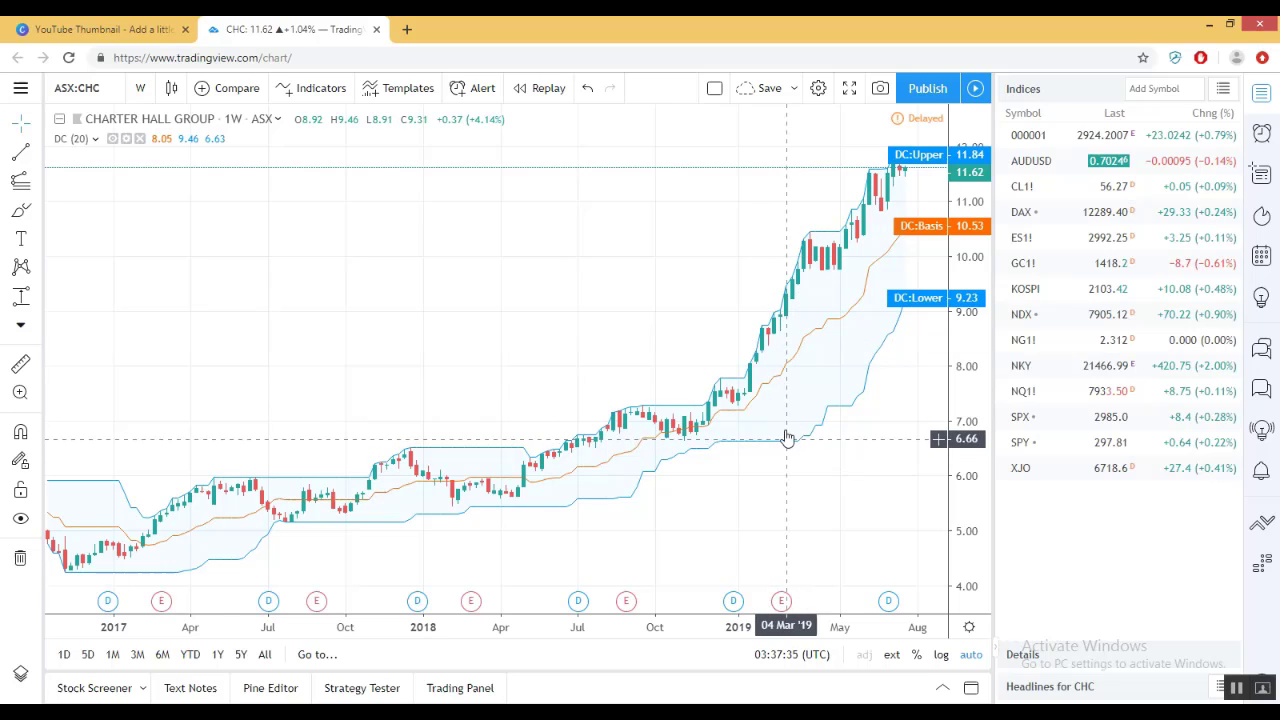
pyautogui.click(126, 139)
pyautogui.moveTo(634, 280); pyautogui.dragTo(576, 177)
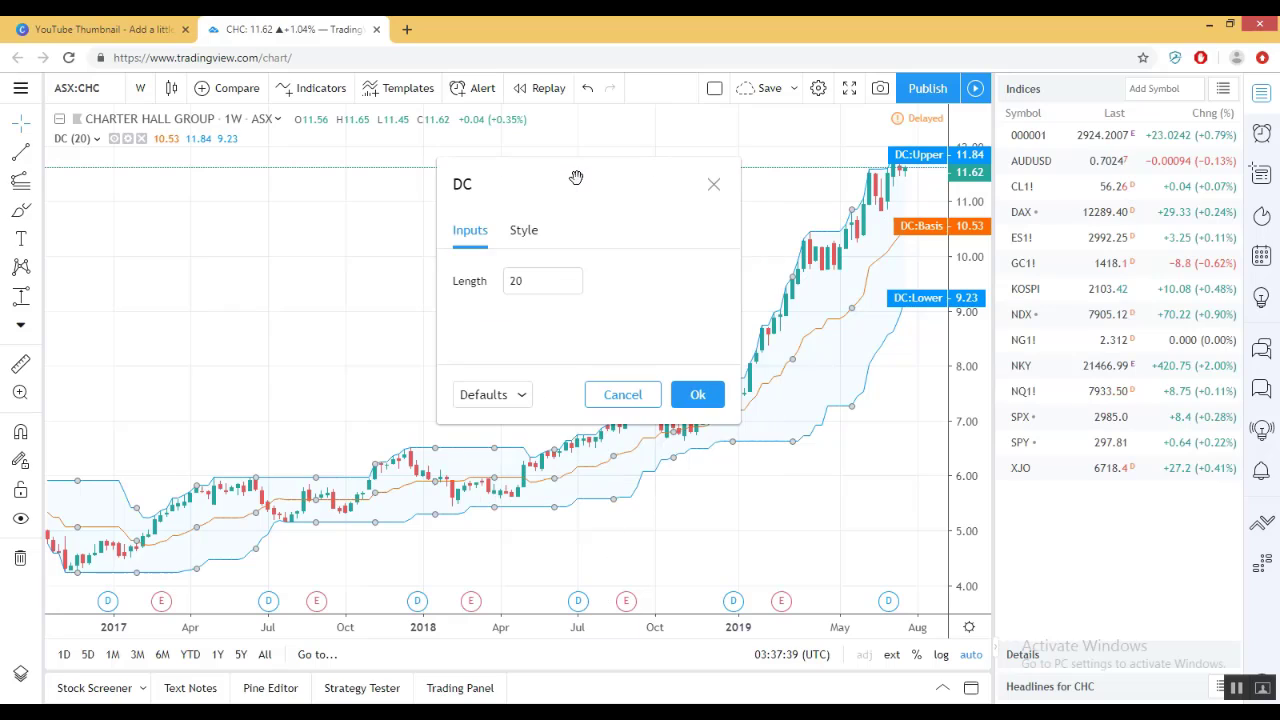
pyautogui.click(524, 232)
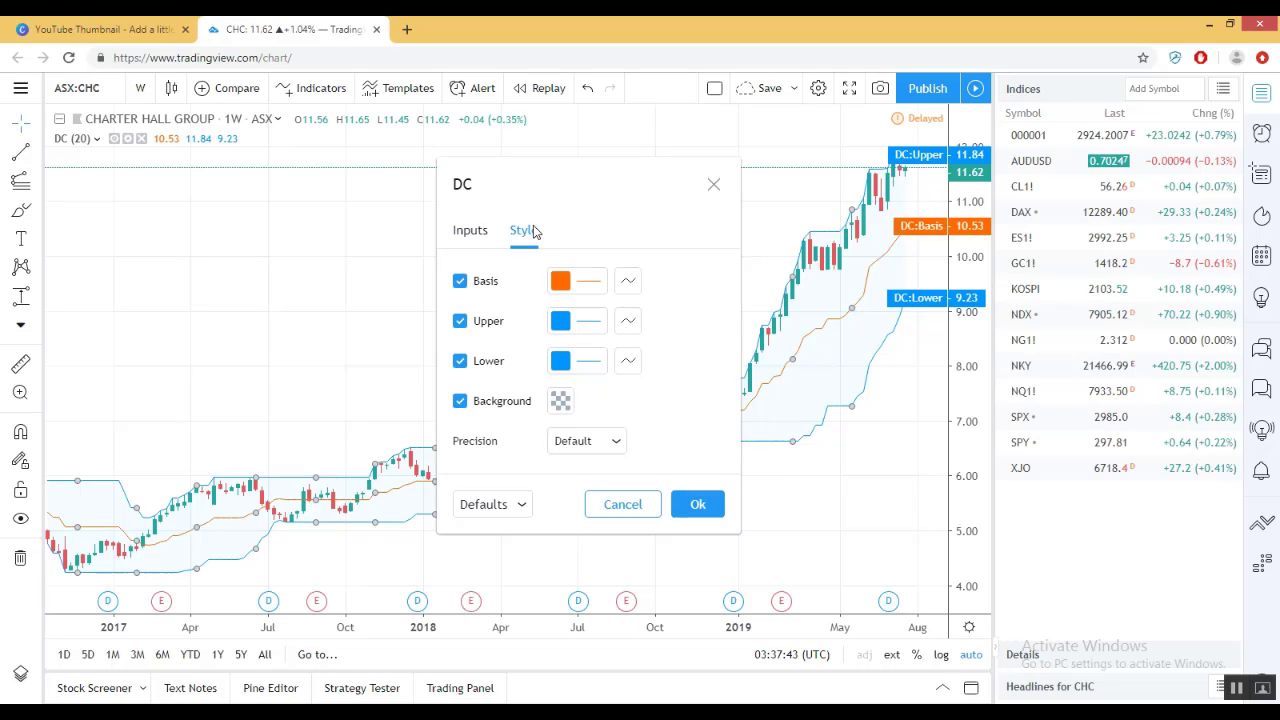
pyautogui.click(566, 281)
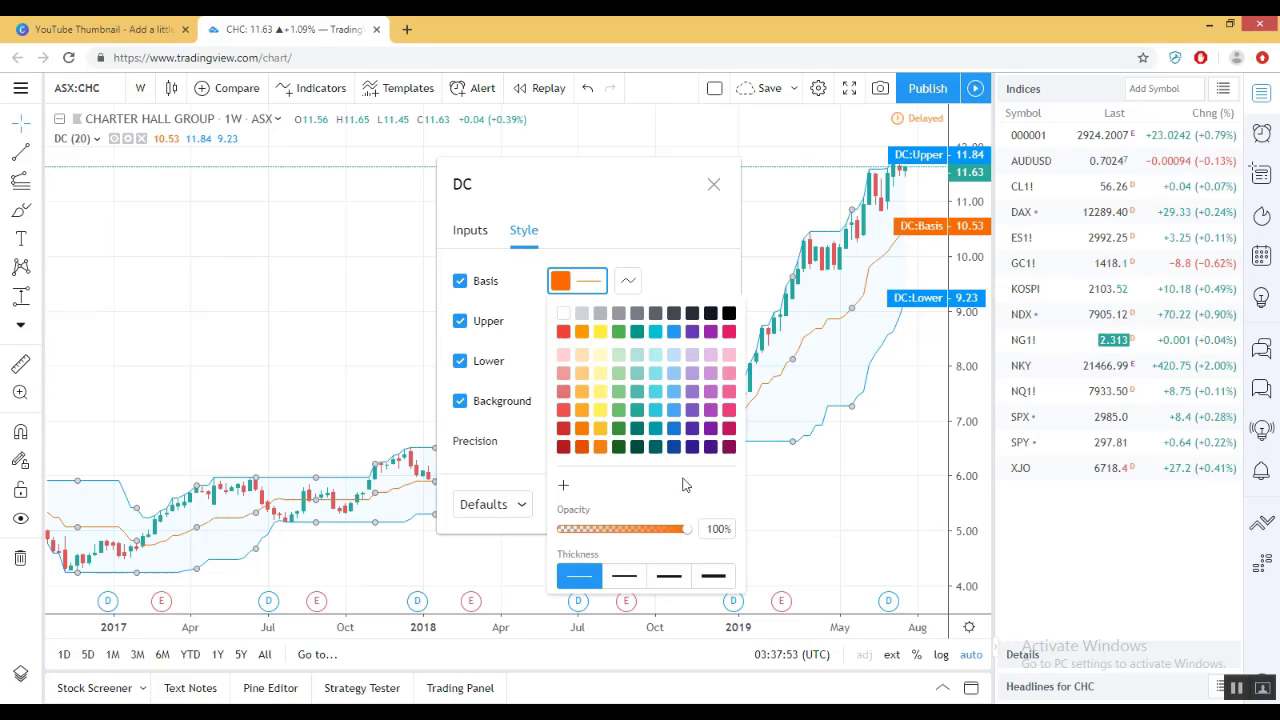
pyautogui.click(474, 281)
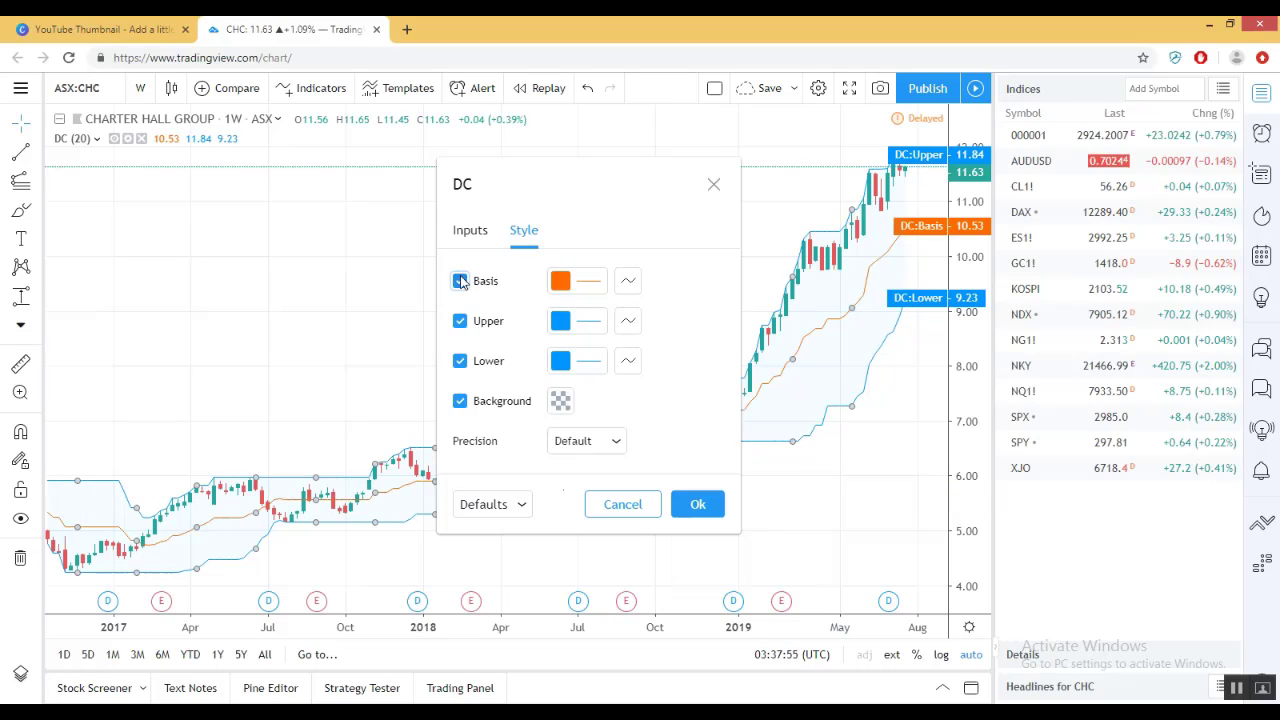
pyautogui.click(460, 282)
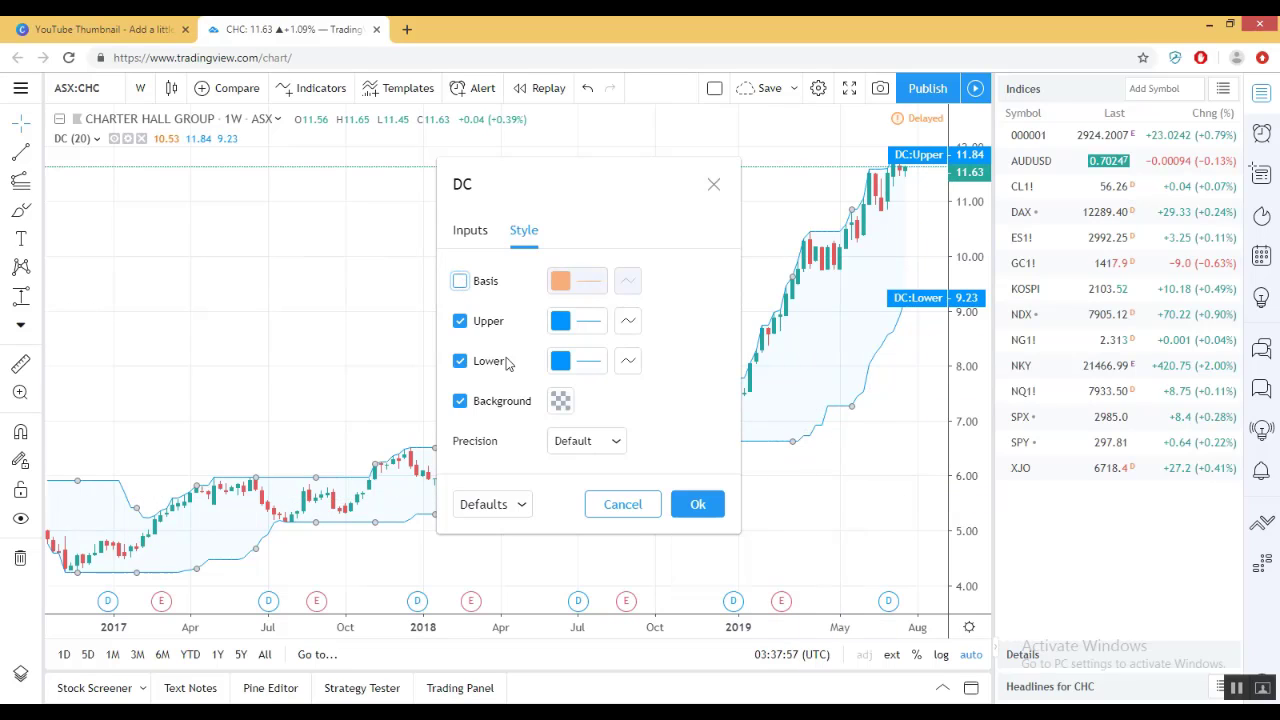
pyautogui.click(460, 321)
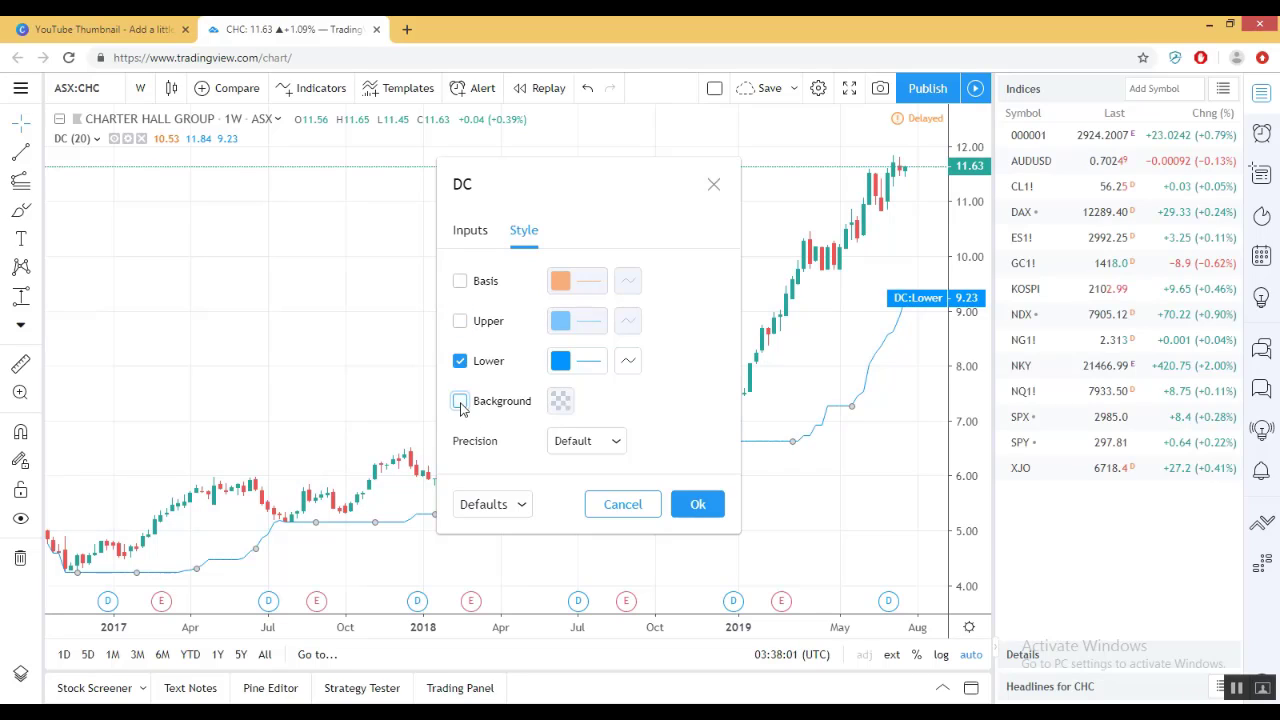
# Colour the Donchian Channels' Lower line red, set it to the second-thinnest thickness and apply the settings.
pyautogui.click(585, 370)
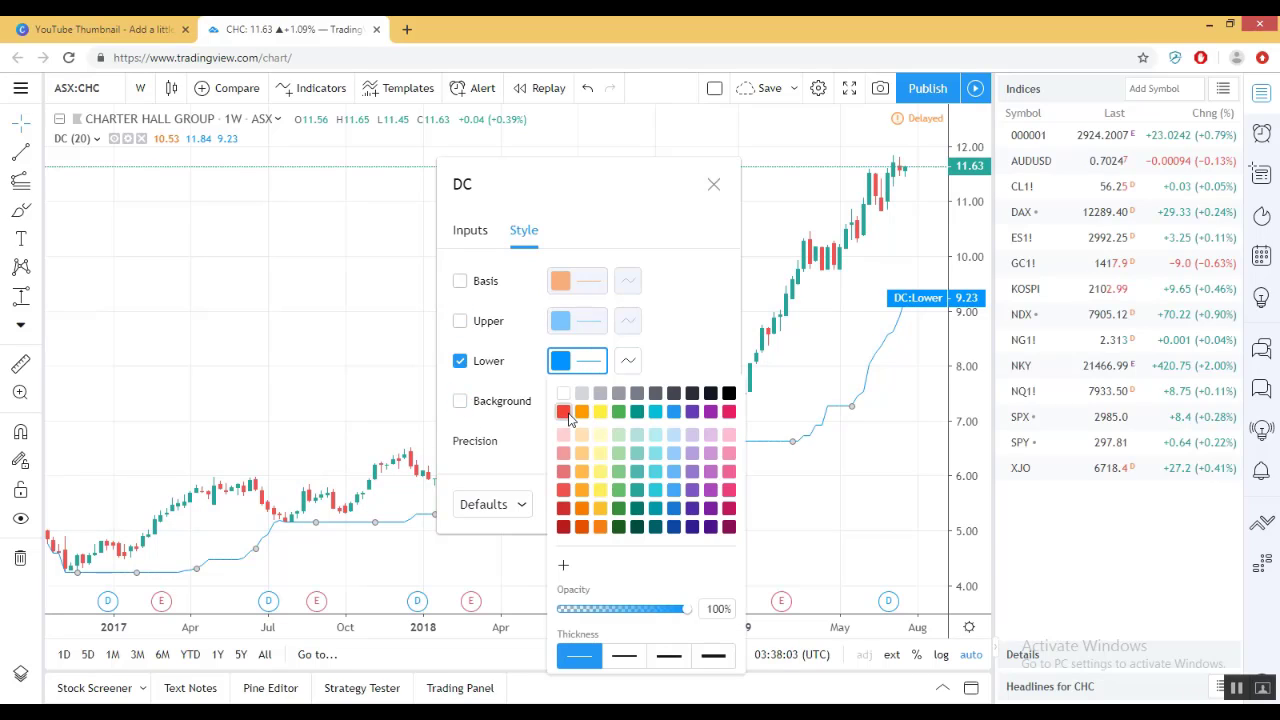
pyautogui.click(624, 655)
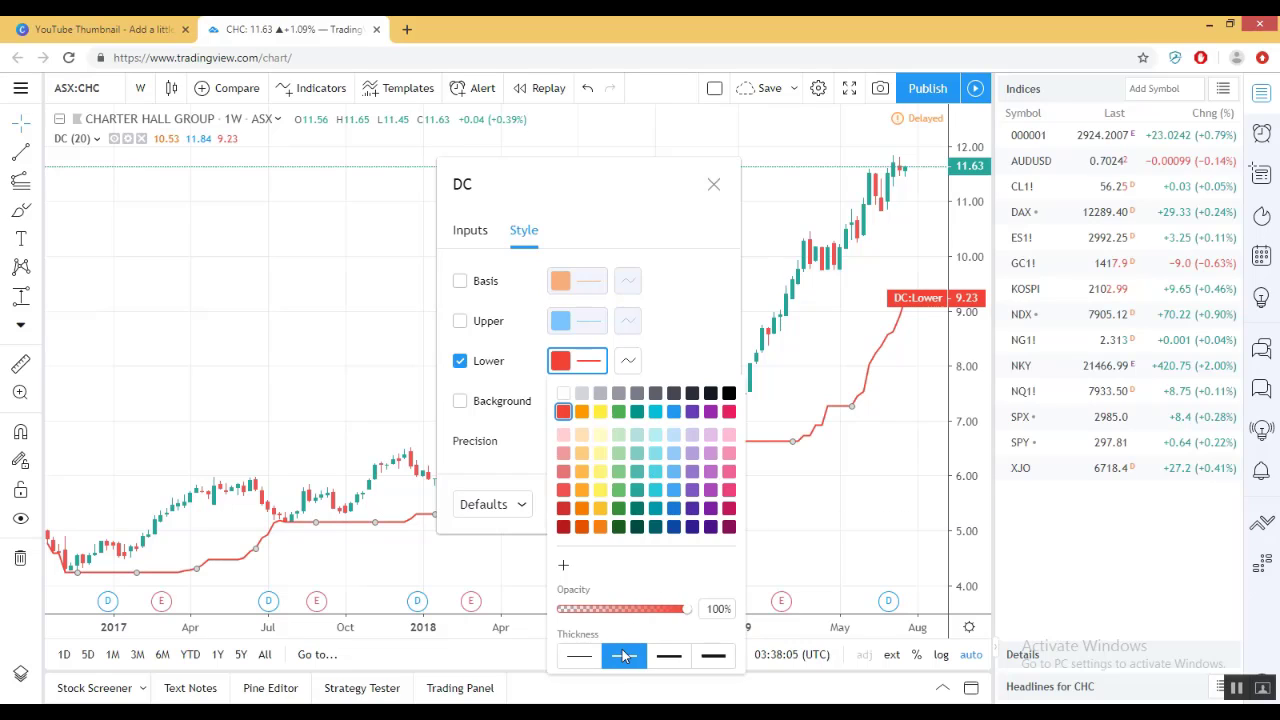
pyautogui.click(520, 440)
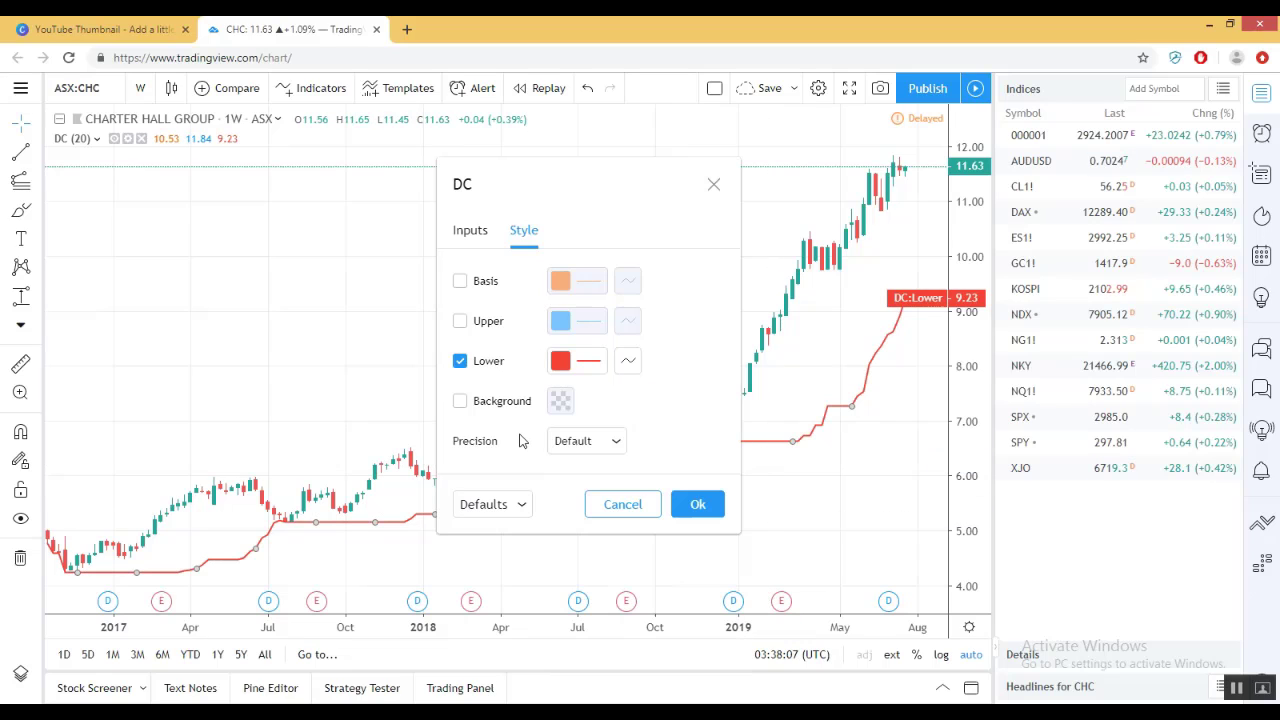
pyautogui.click(698, 505)
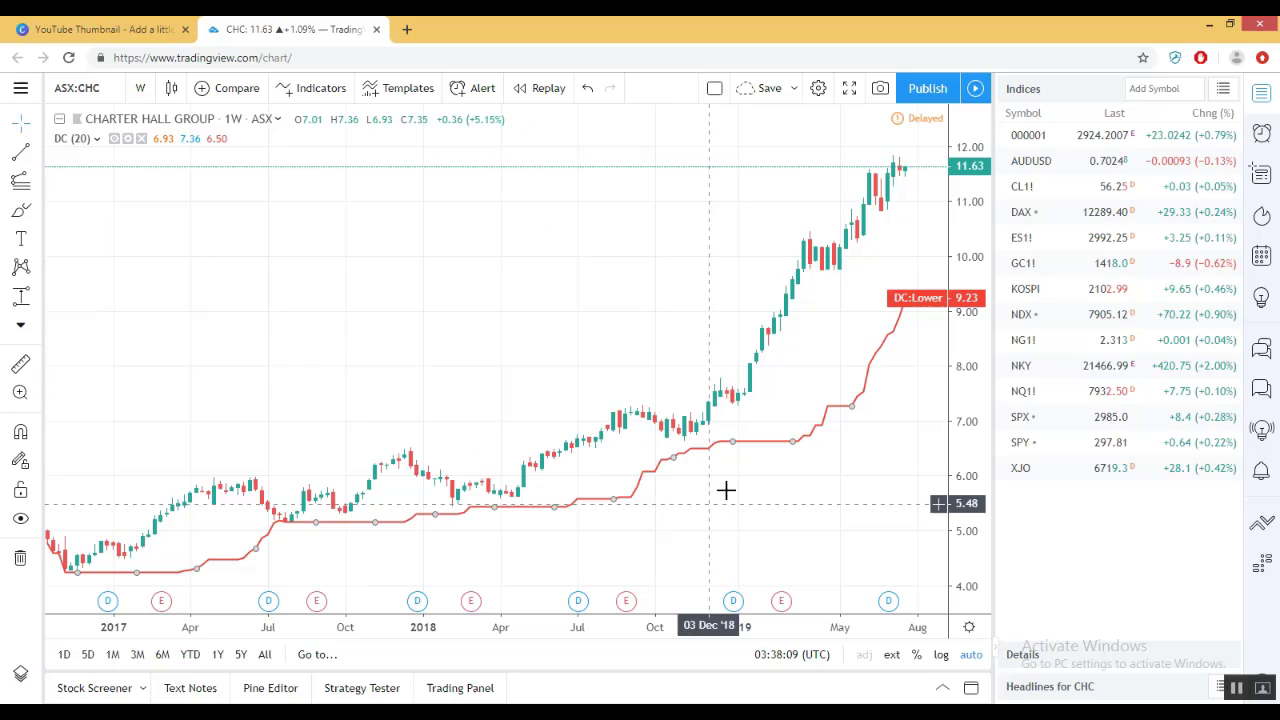
# Switch the chart interval to 1 day.
pyautogui.scroll(-1, 573, 341)
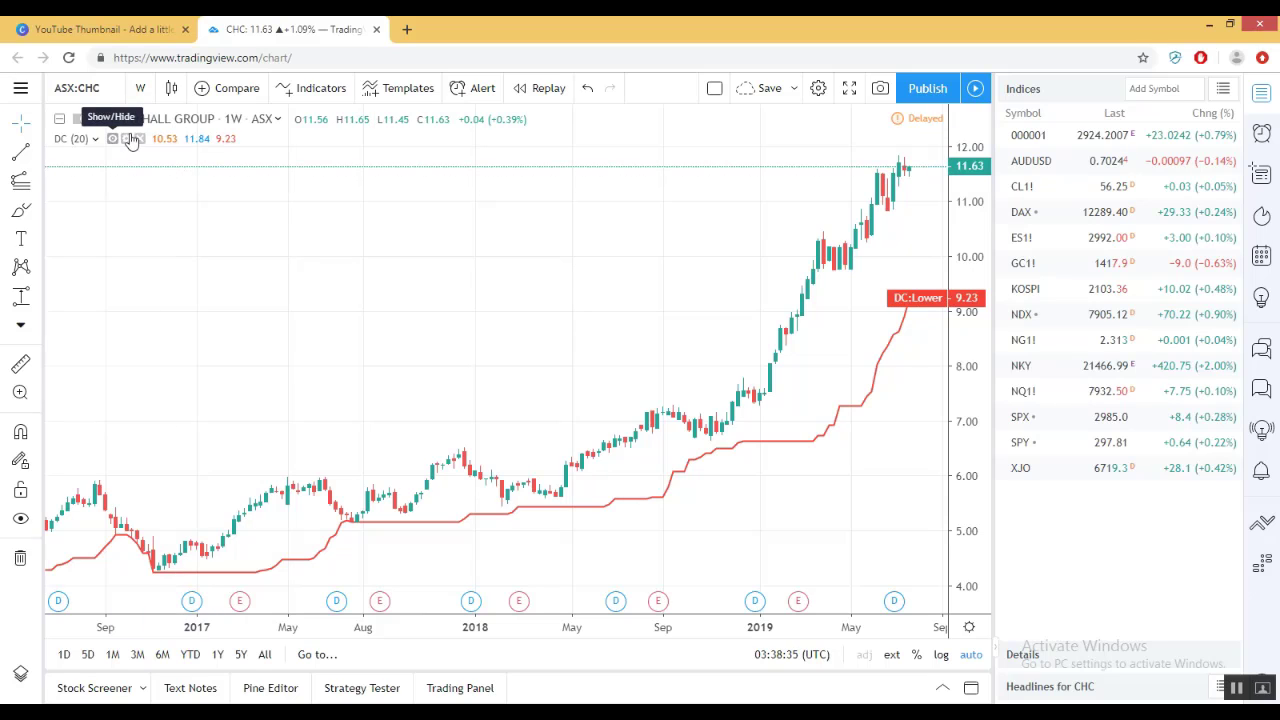
pyautogui.click(143, 92)
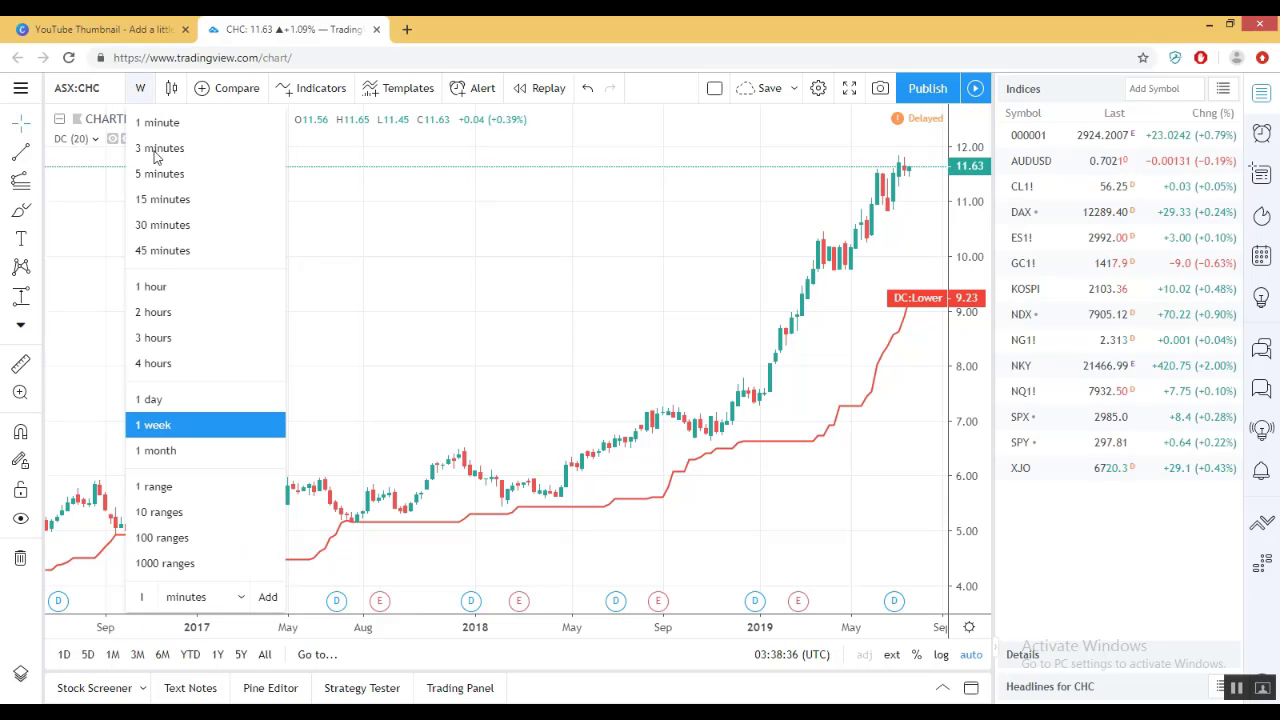
pyautogui.click(170, 394)
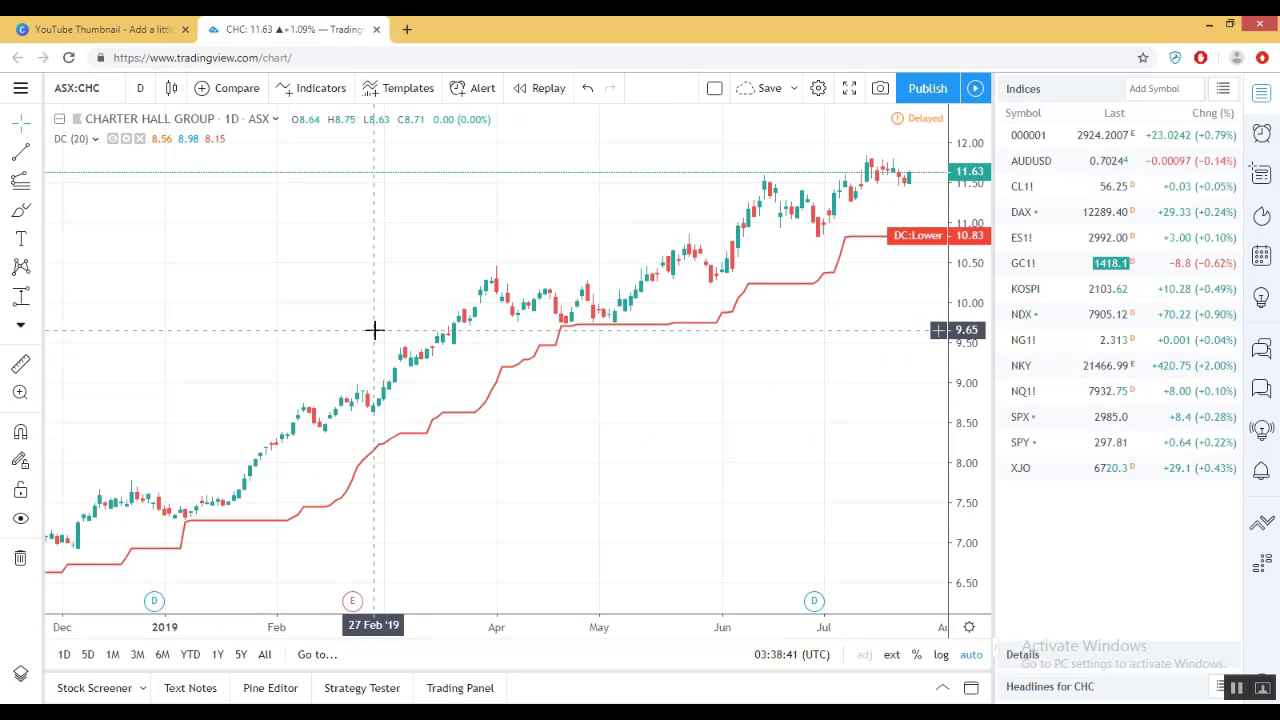
# Draw a Date and Price Range box from 13 Mar '19 at about 10.68 to 31 May '19 at about 9.24.
pyautogui.scroll(-2, 383, 296)
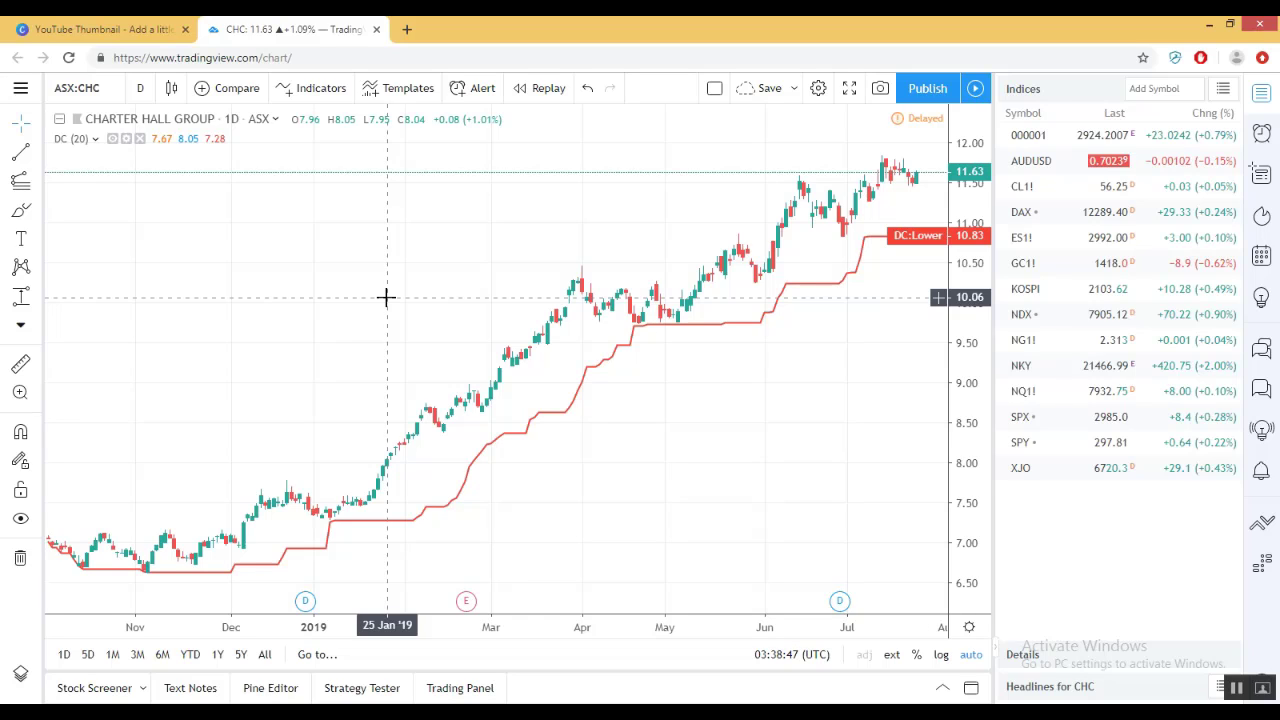
pyautogui.scroll(-1, 390, 287)
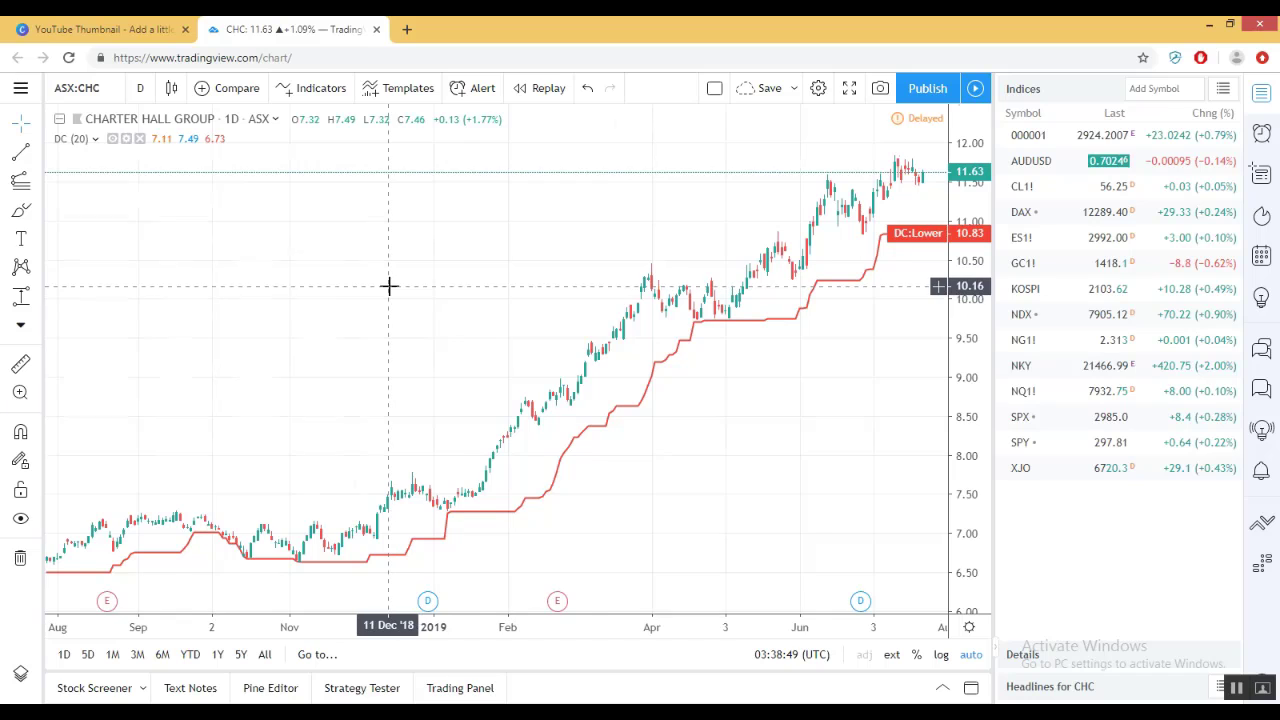
pyautogui.scroll(-1, 395, 289)
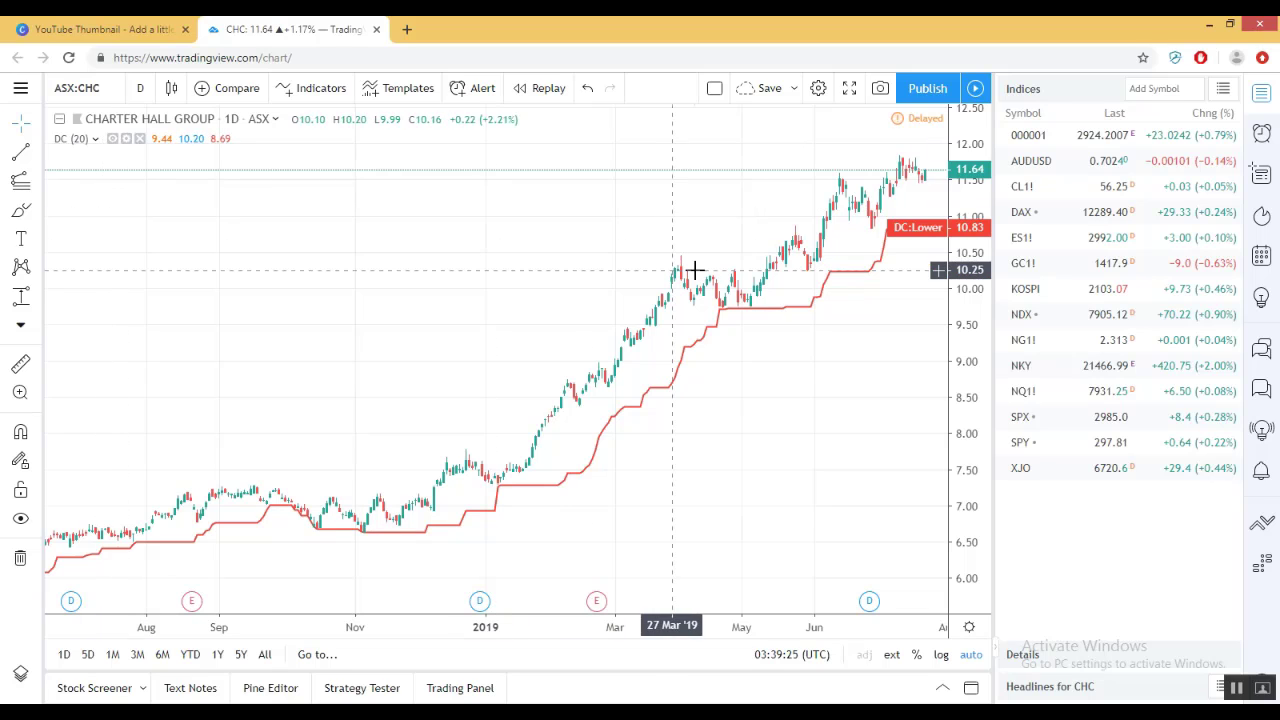
pyautogui.click(22, 152)
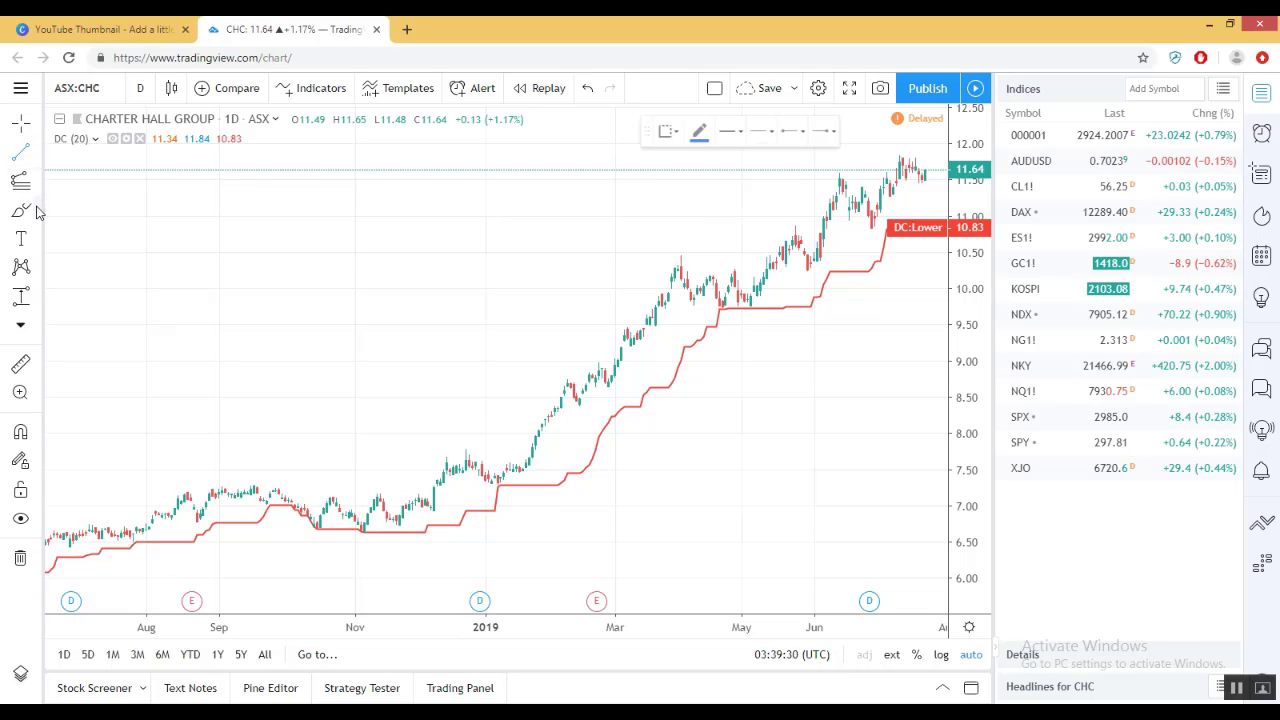
pyautogui.click(21, 298)
pyautogui.click(38, 300)
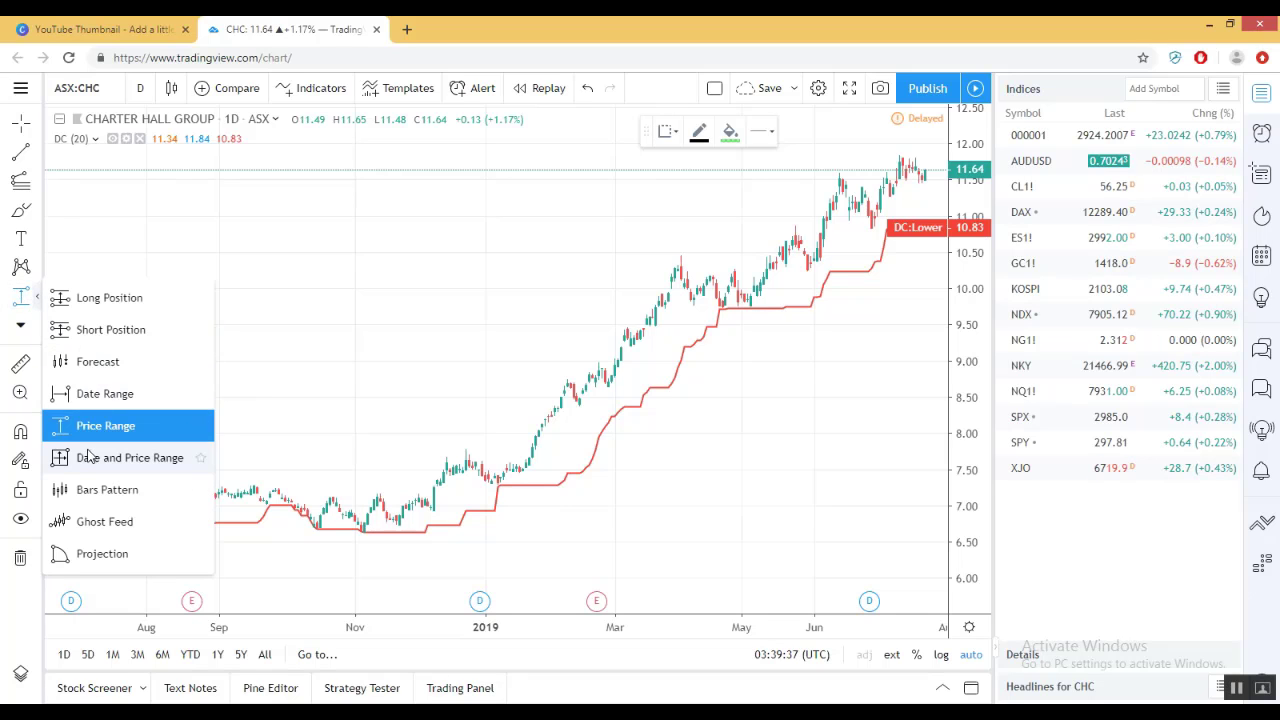
pyautogui.click(640, 240)
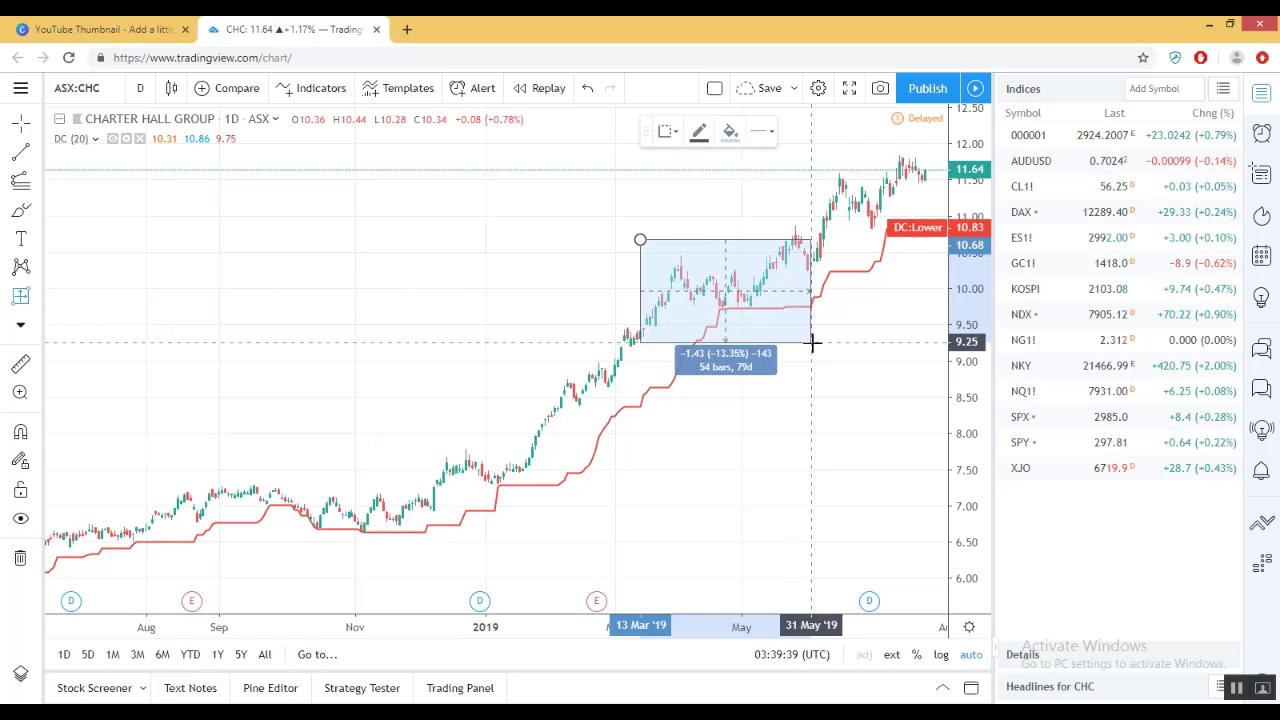
pyautogui.click(812, 342)
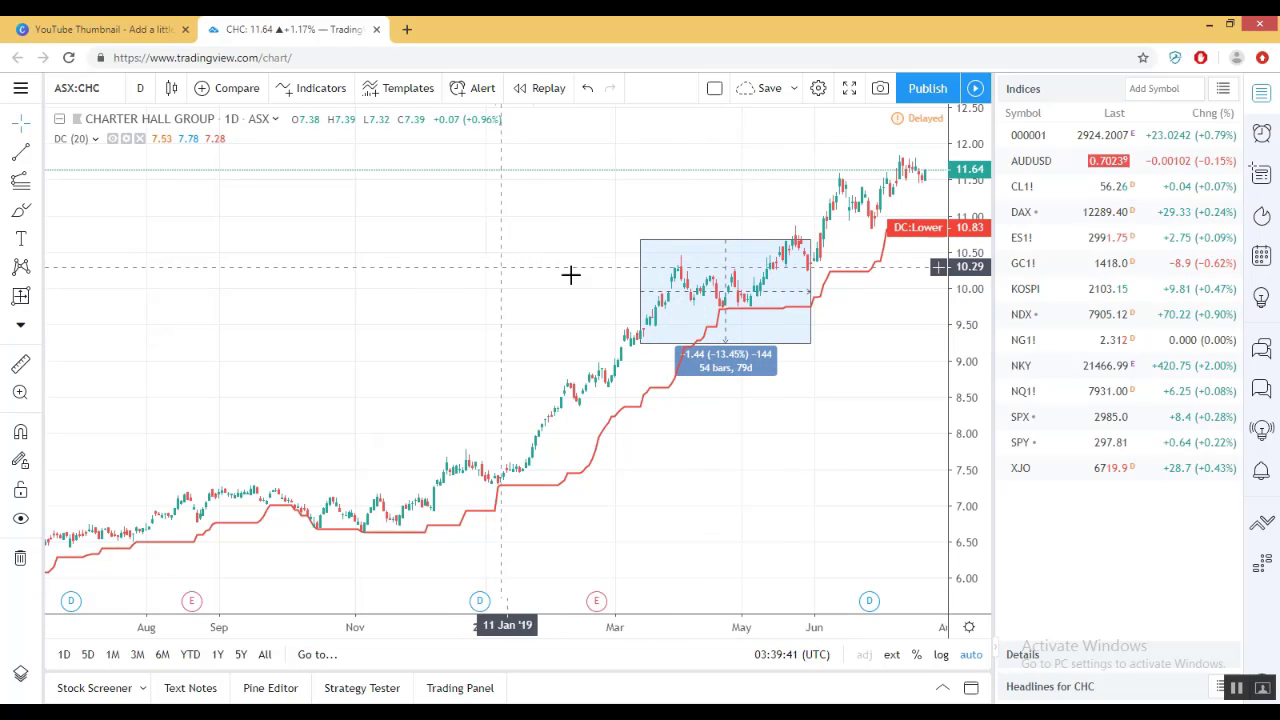
# Set the label background of the date and price range box to light green in its style settings.
pyautogui.rightClick(689, 245)
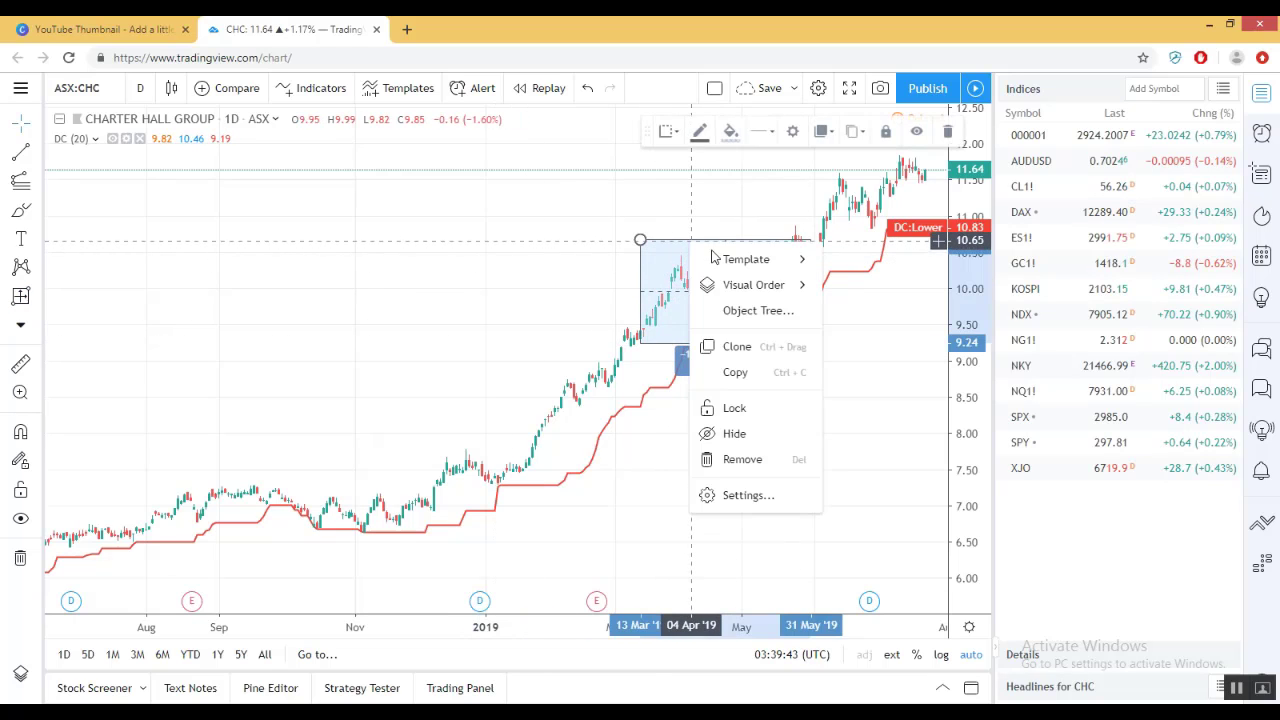
pyautogui.click(745, 495)
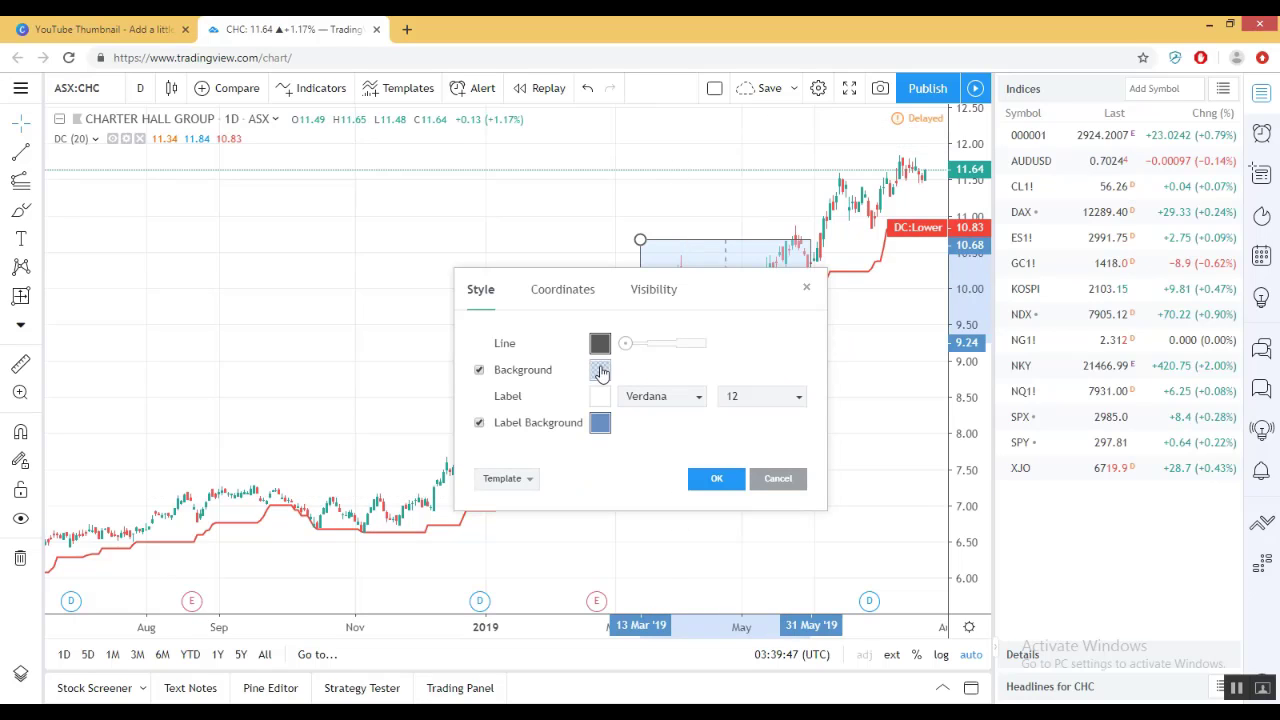
pyautogui.click(600, 423)
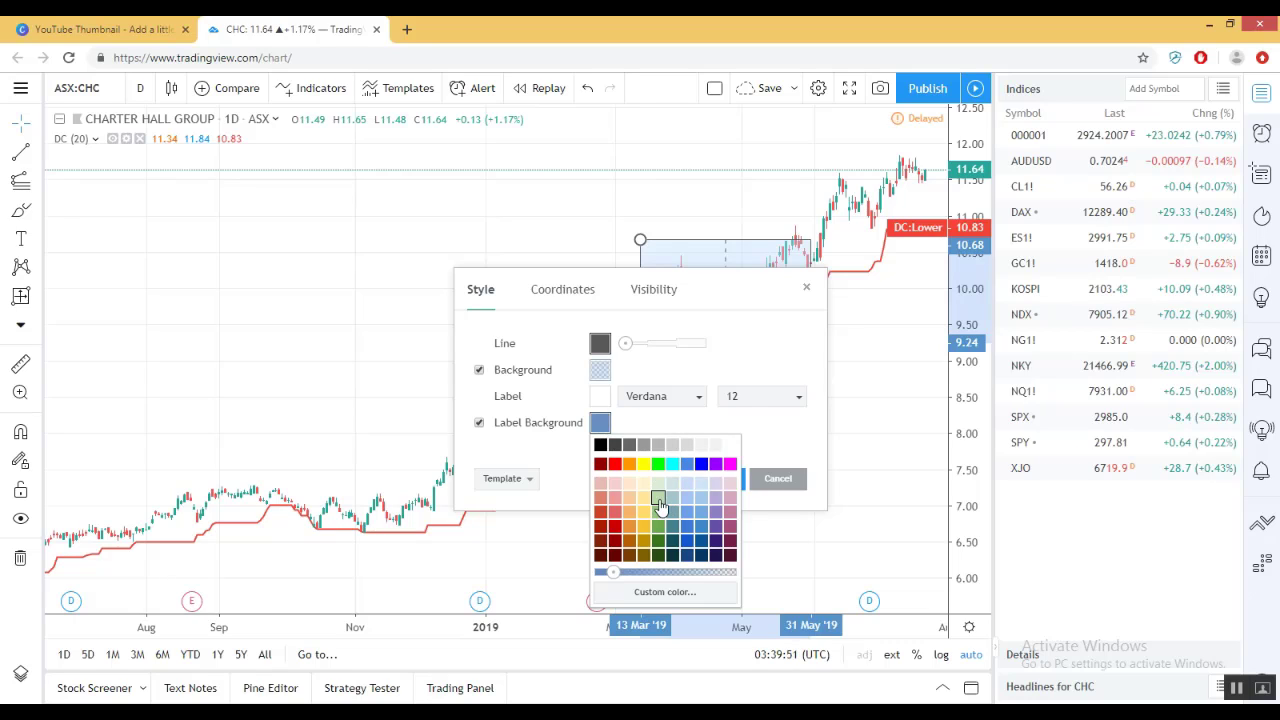
pyautogui.click(659, 498)
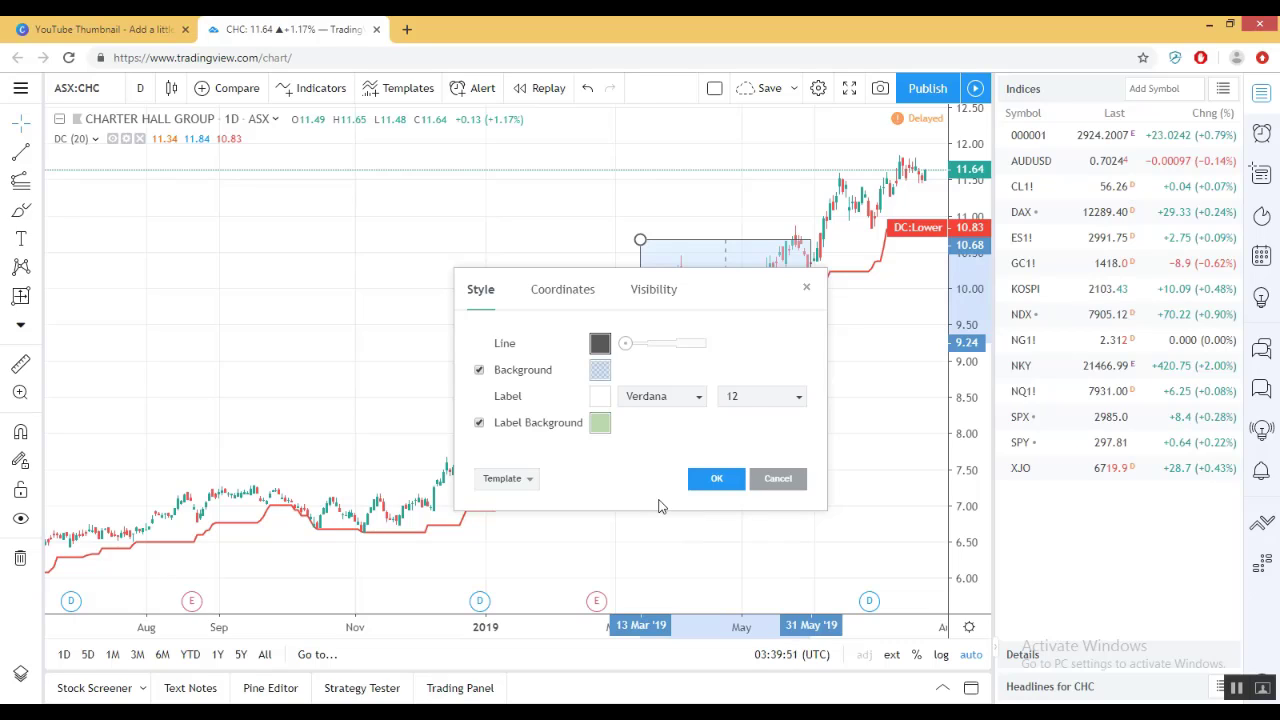
# Set the background of the date and price range box to bright green and apply the style settings.
pyautogui.click(599, 350)
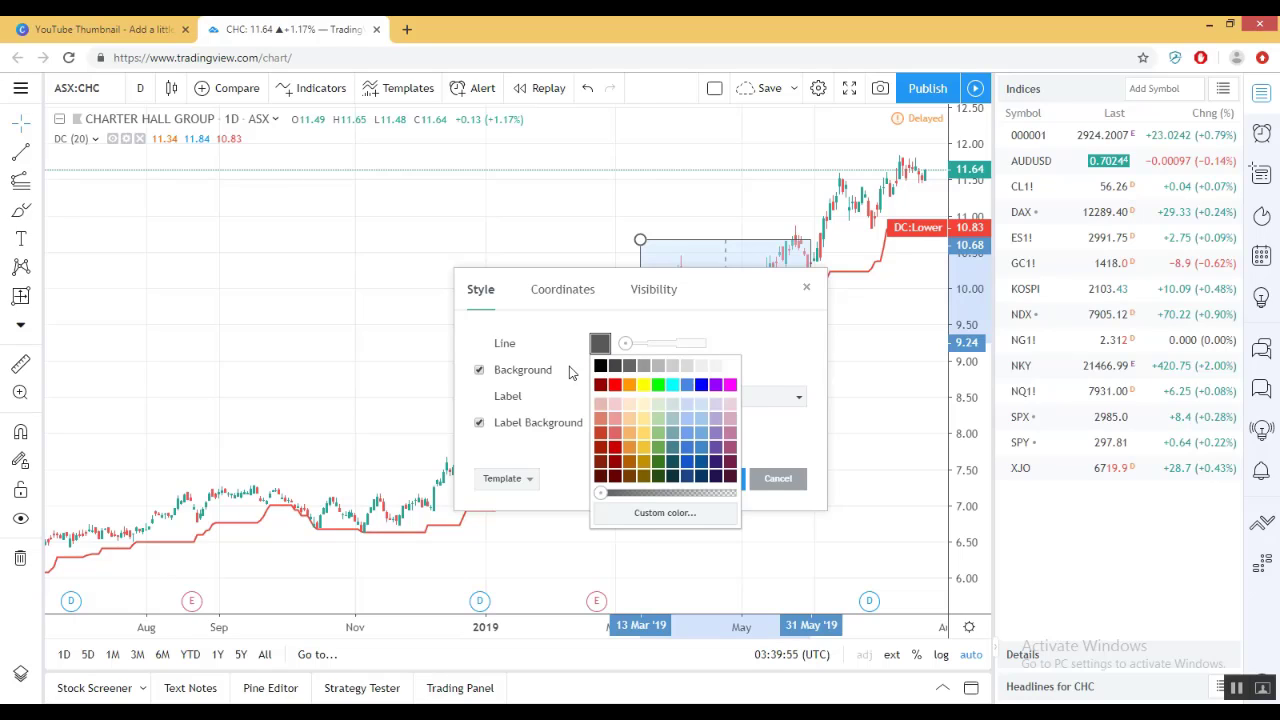
pyautogui.click(600, 370)
pyautogui.click(600, 370)
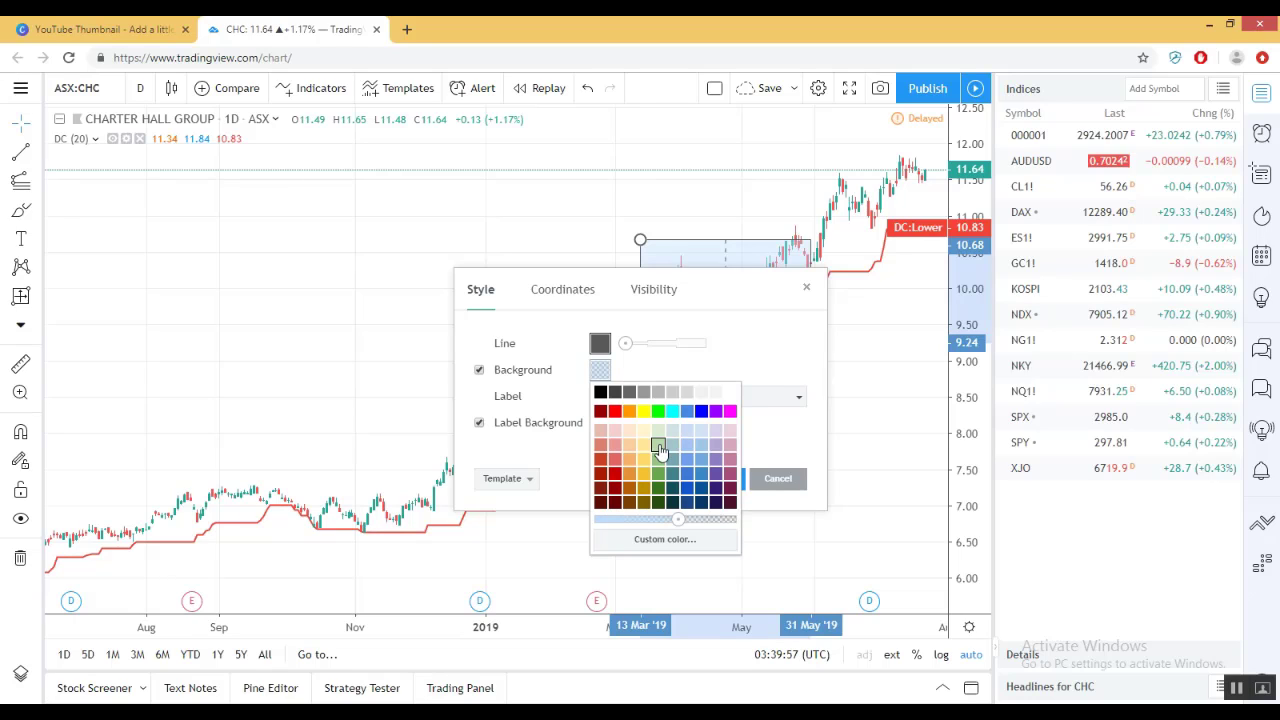
pyautogui.click(659, 446)
pyautogui.click(600, 371)
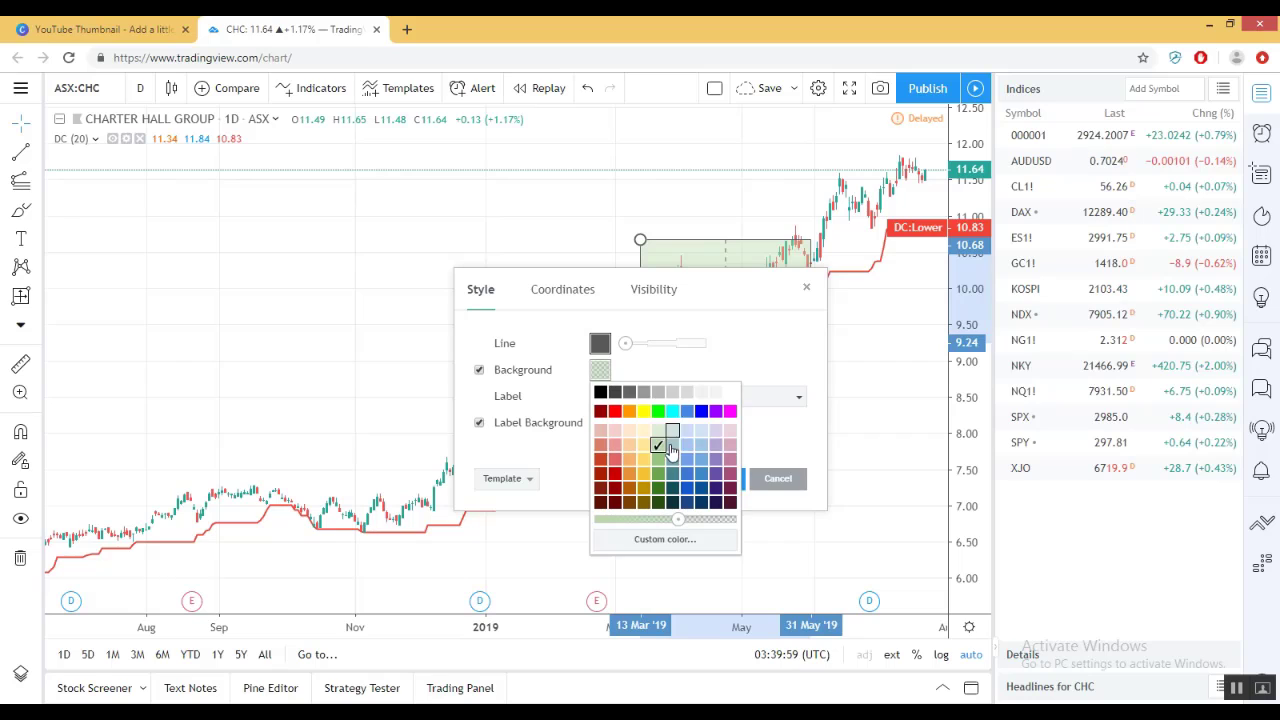
pyautogui.click(658, 448)
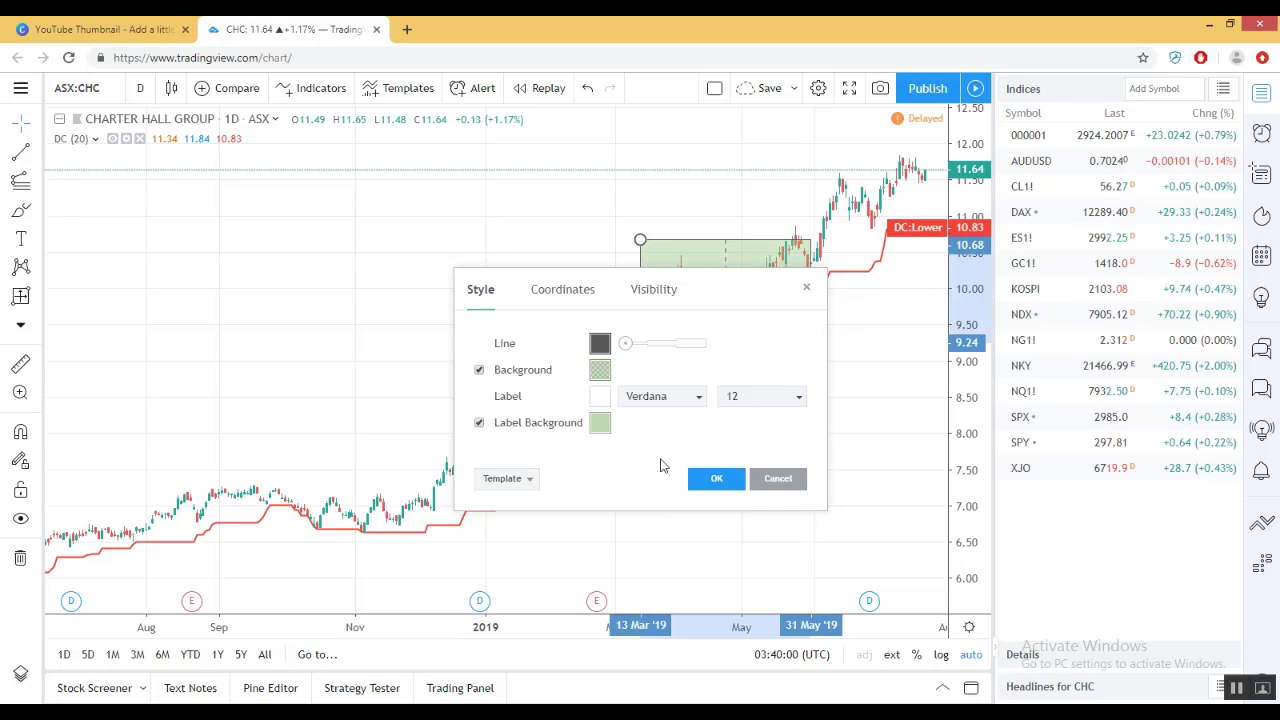
pyautogui.click(600, 371)
pyautogui.click(657, 420)
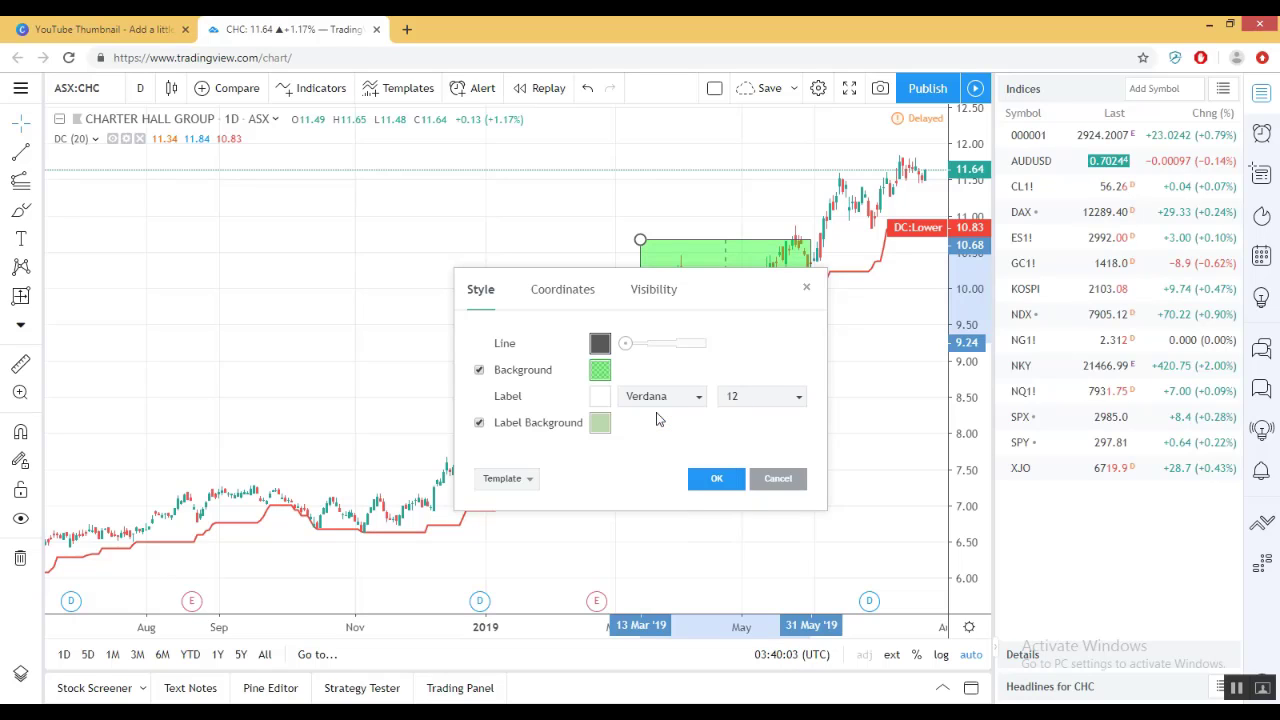
pyautogui.click(722, 474)
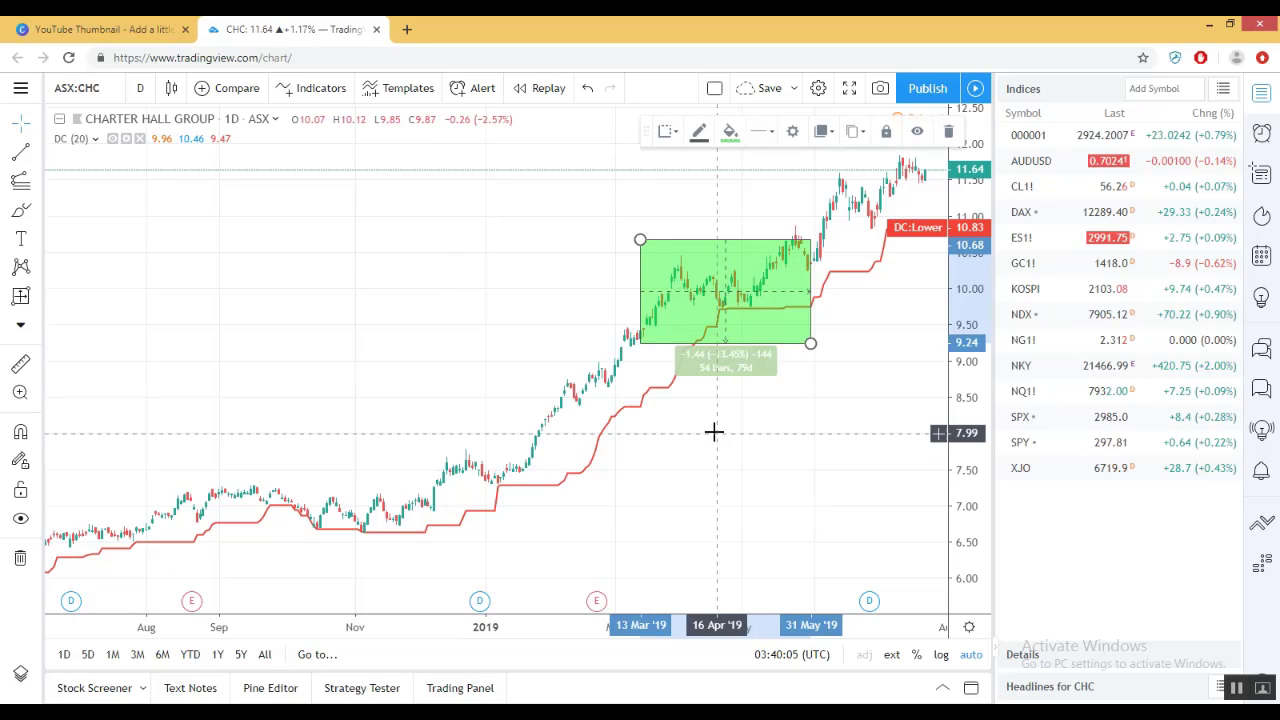
# Switch the chart interval to 1 week and inspect the green range box on the weekly candles.
pyautogui.click(139, 89)
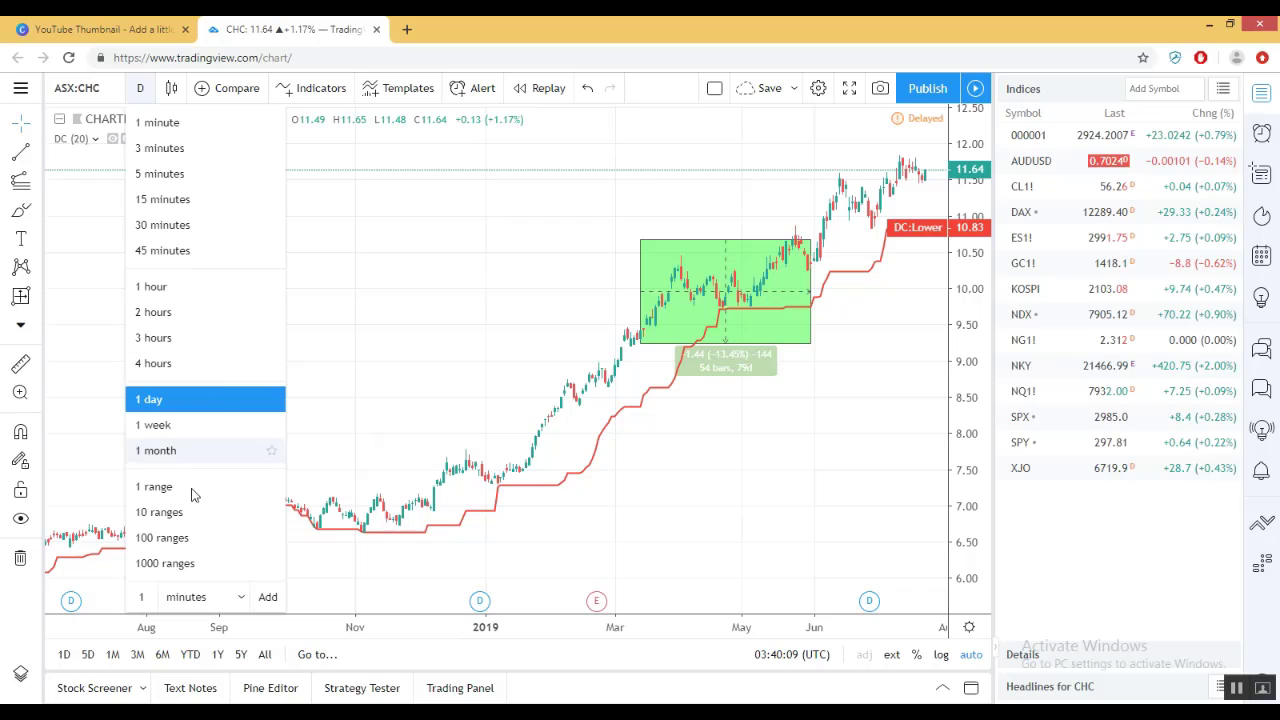
pyautogui.click(175, 425)
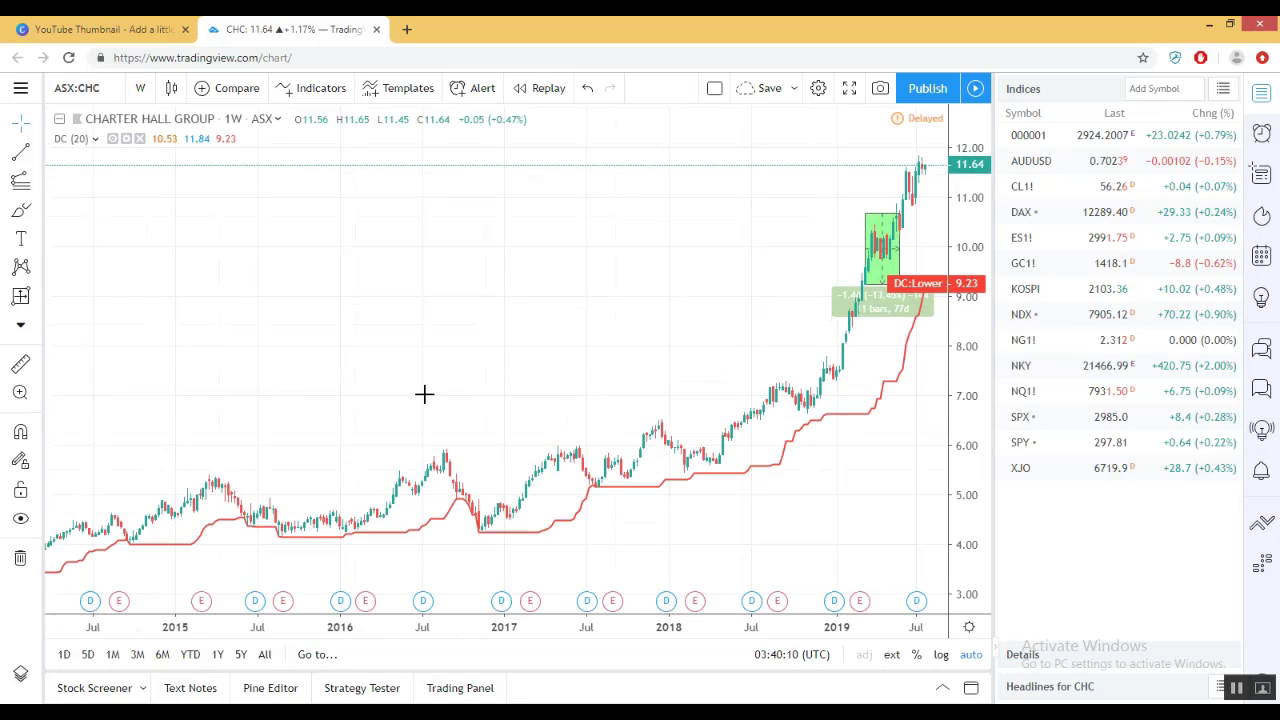
pyautogui.scroll(5, 650, 287)
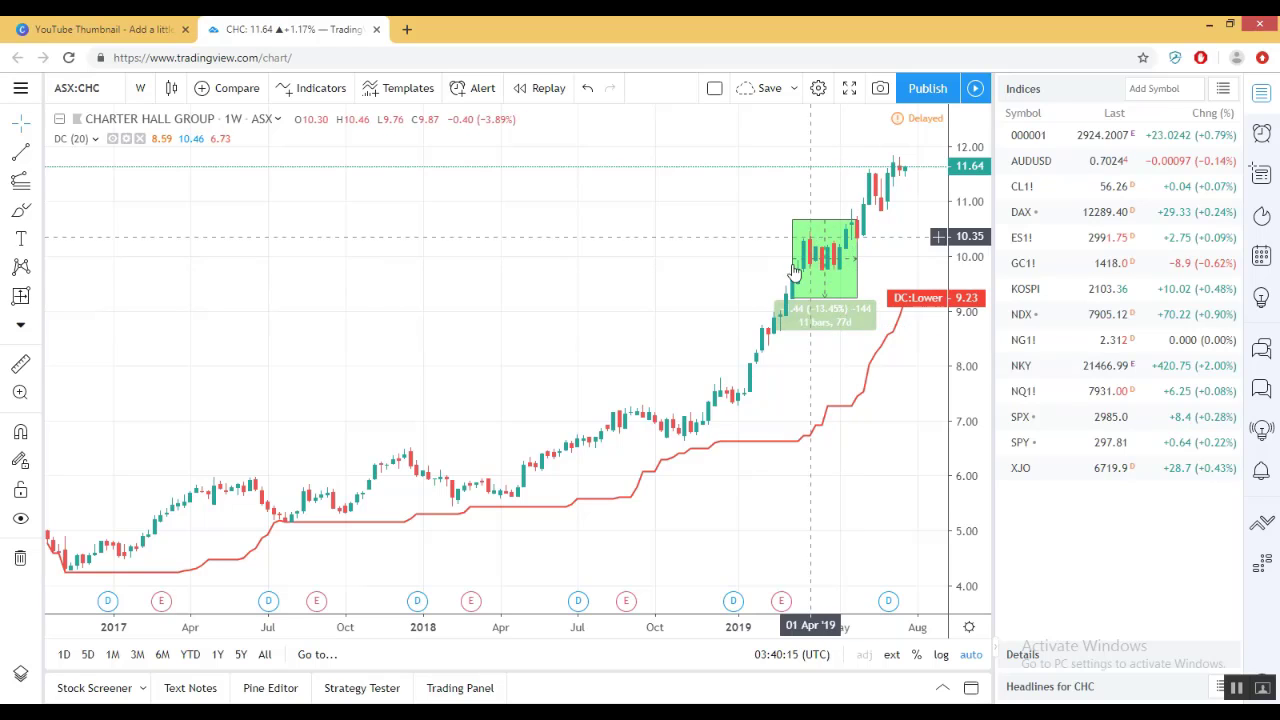
pyautogui.click(843, 243)
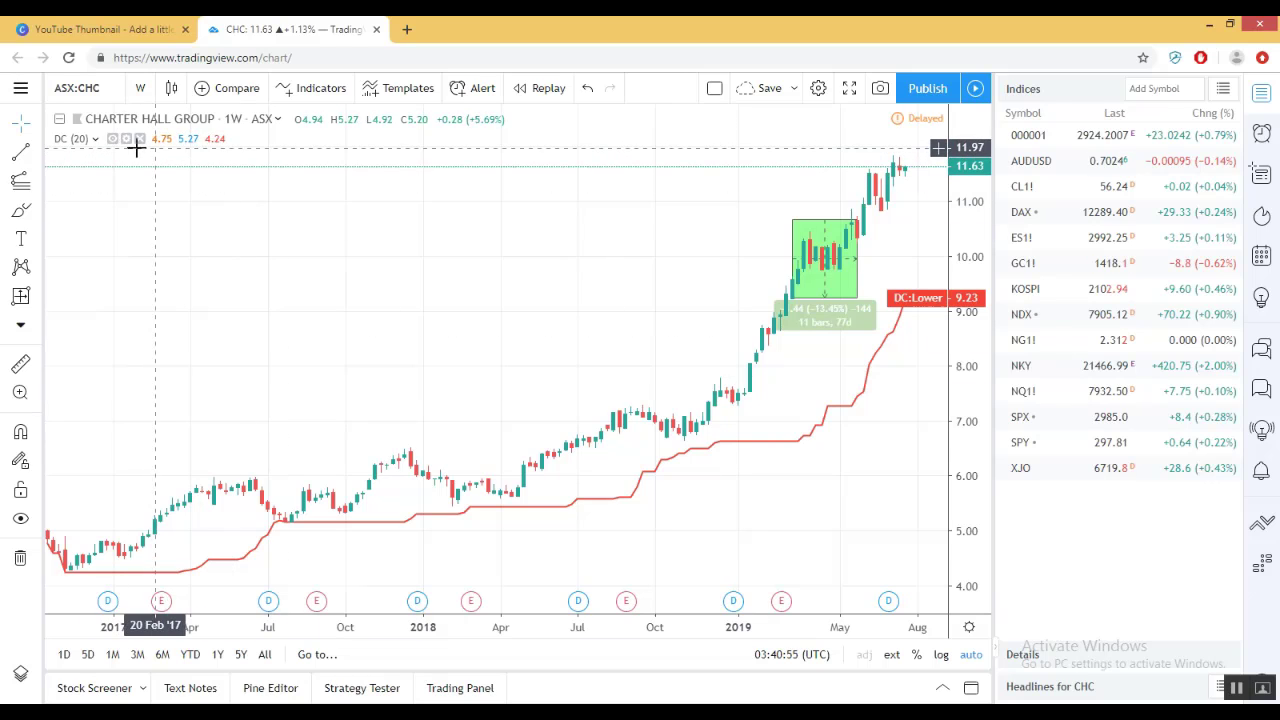
# View the chart at the 1 month interval and return it to 1 week.
pyautogui.click(140, 88)
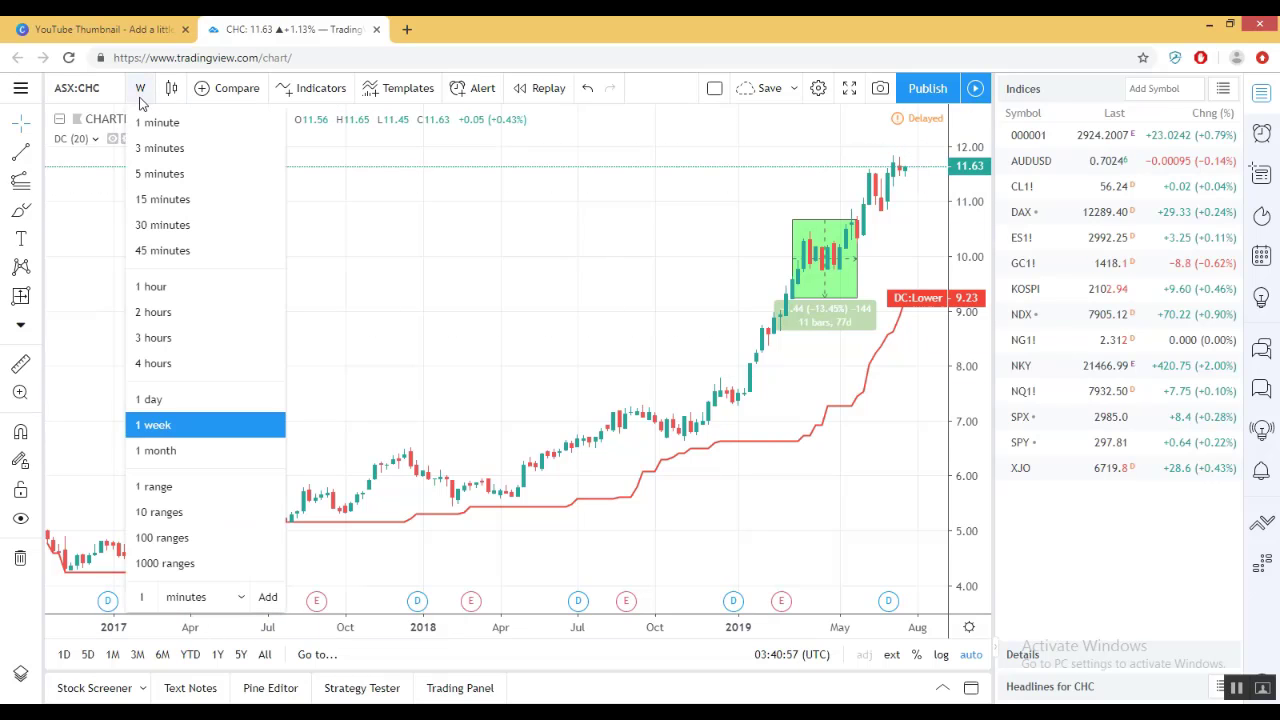
pyautogui.click(160, 451)
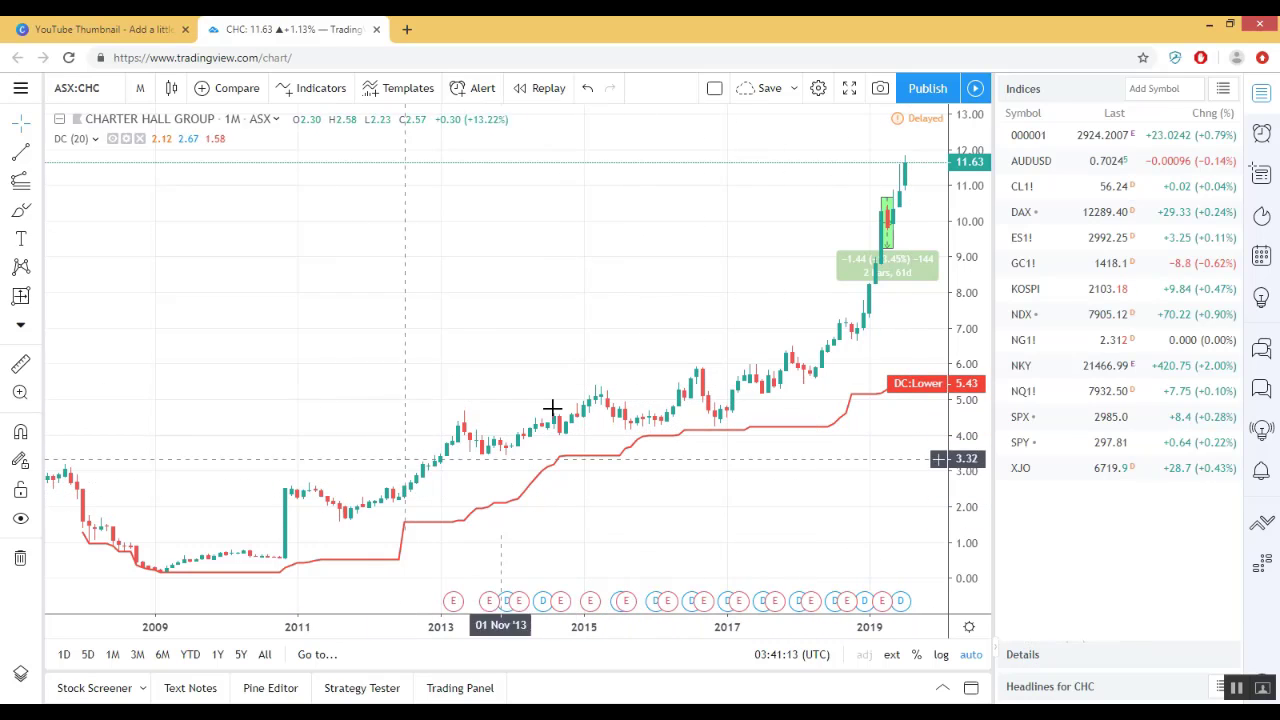
pyautogui.click(140, 88)
pyautogui.click(160, 425)
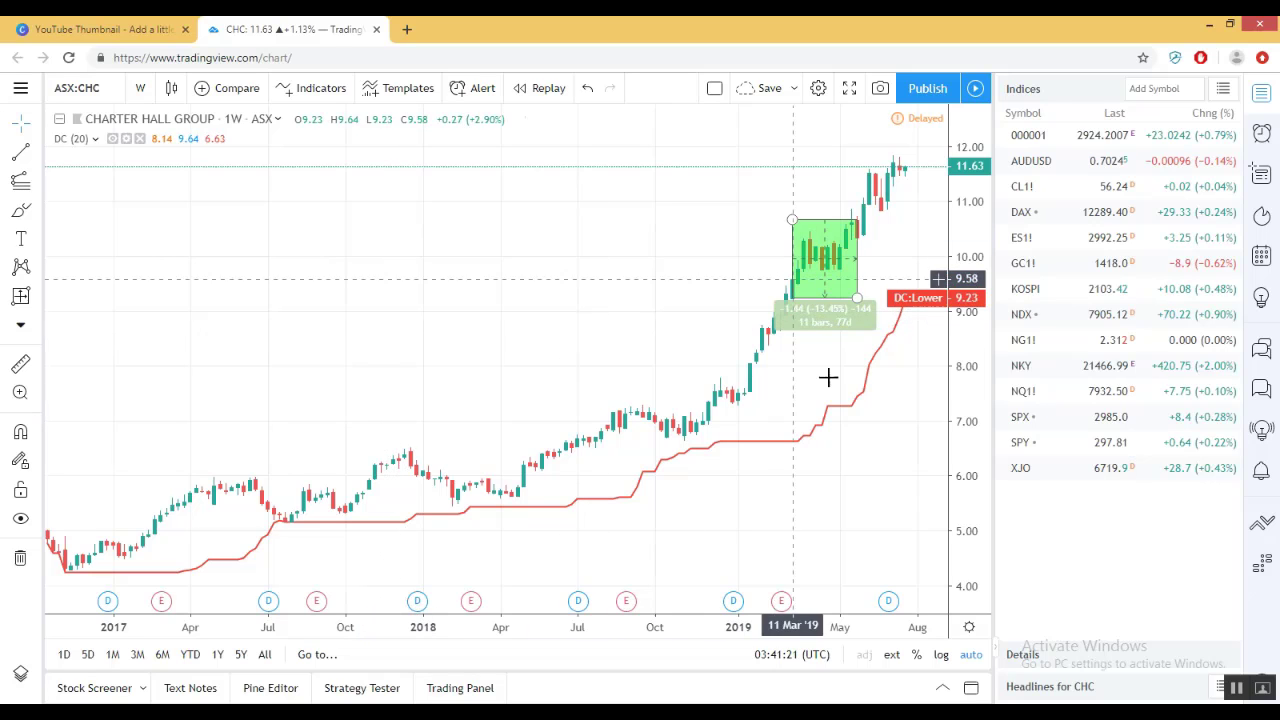
# Try a Length of 52 for the Donchian Channels, set it back to 20 and apply the settings.
pyautogui.click(125, 139)
pyautogui.click(524, 276)
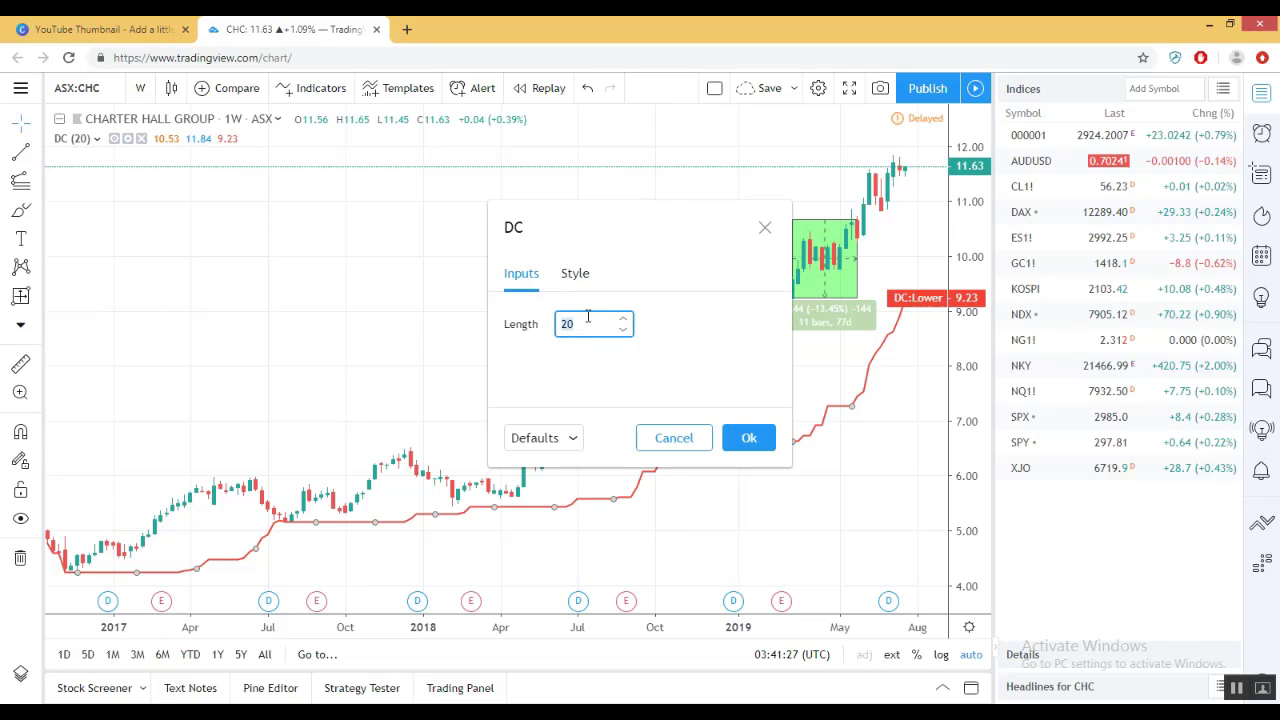
pyautogui.write('52')
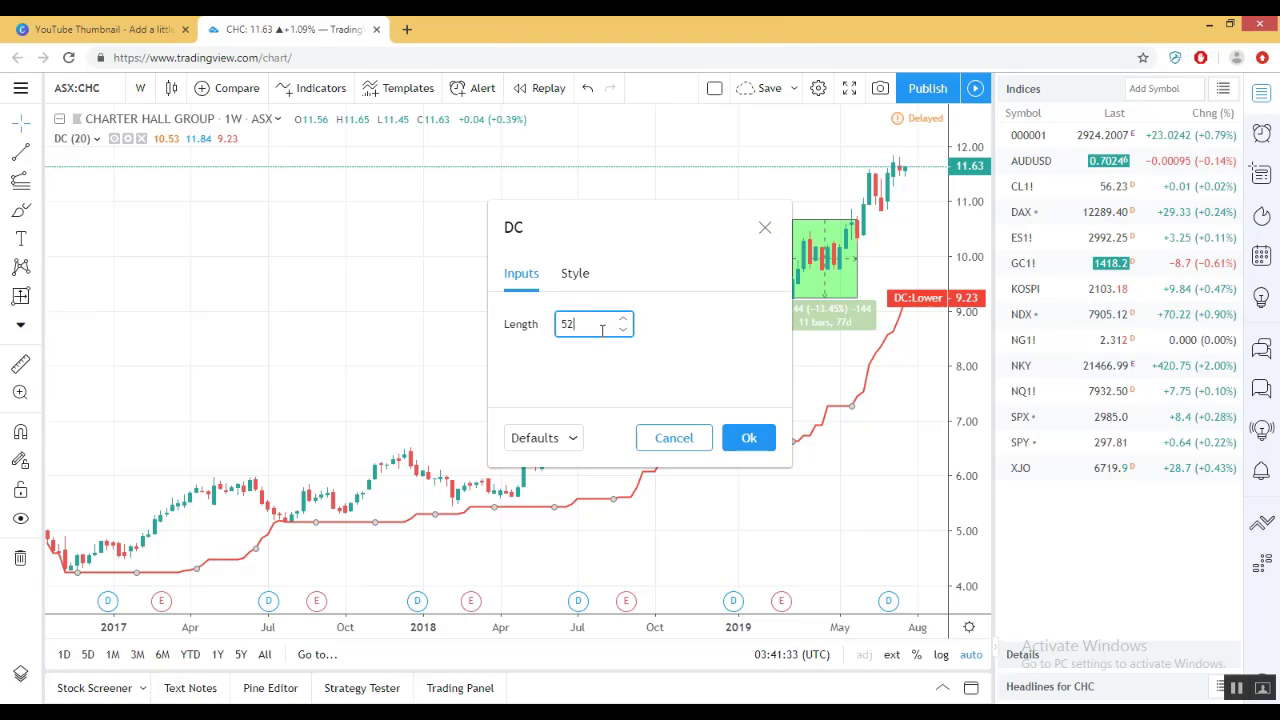
pyautogui.write('2')
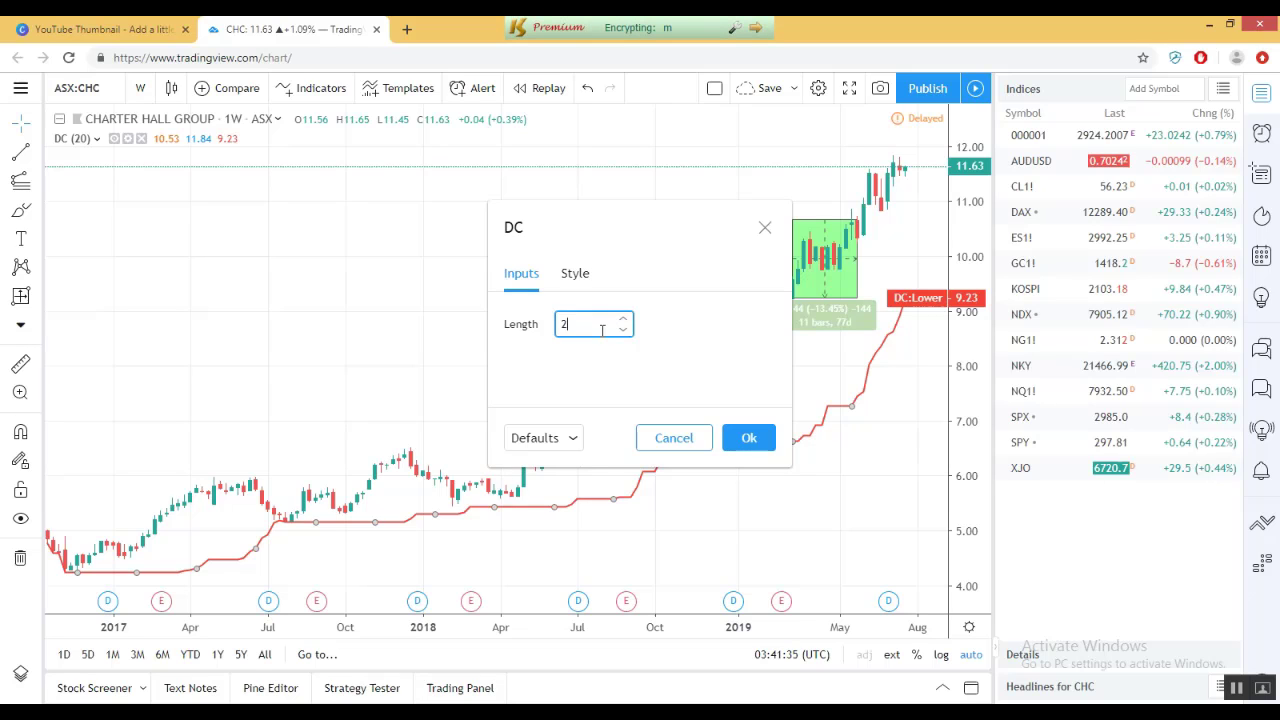
pyautogui.write('0')
pyautogui.click(749, 437)
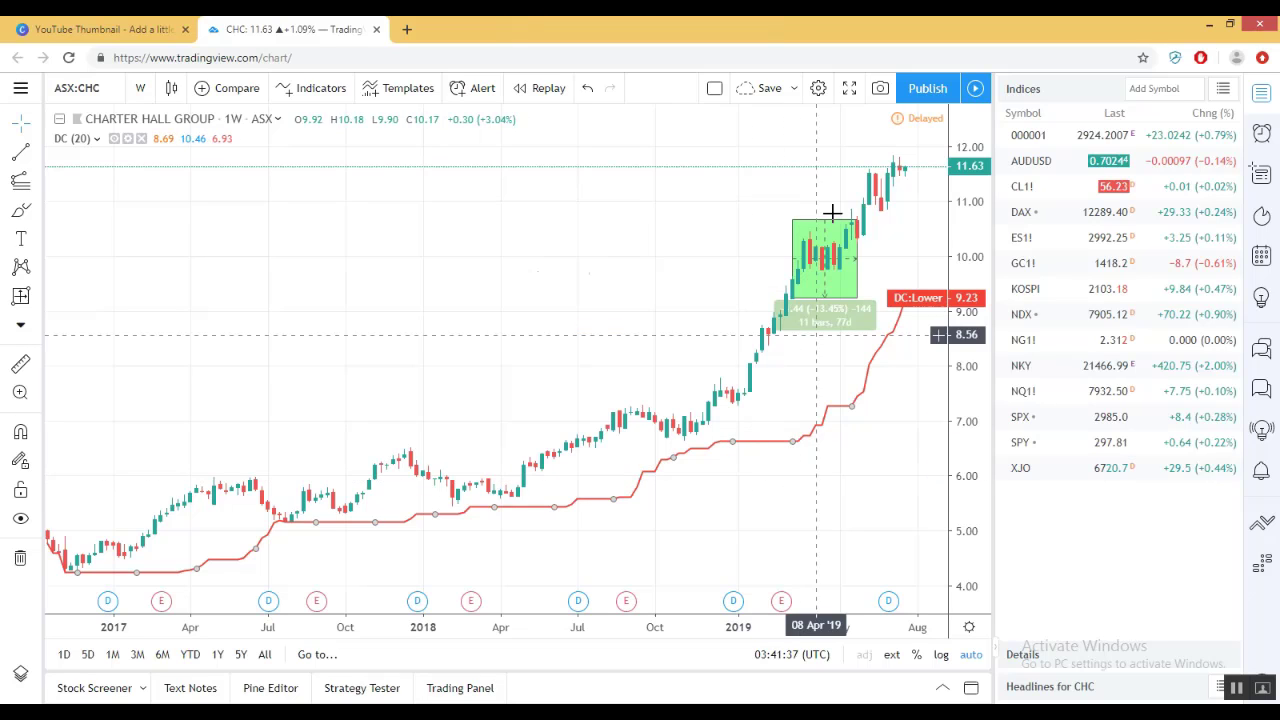
# Remove the green date and price range box from the weekly chart.
pyautogui.rightClick(826, 218)
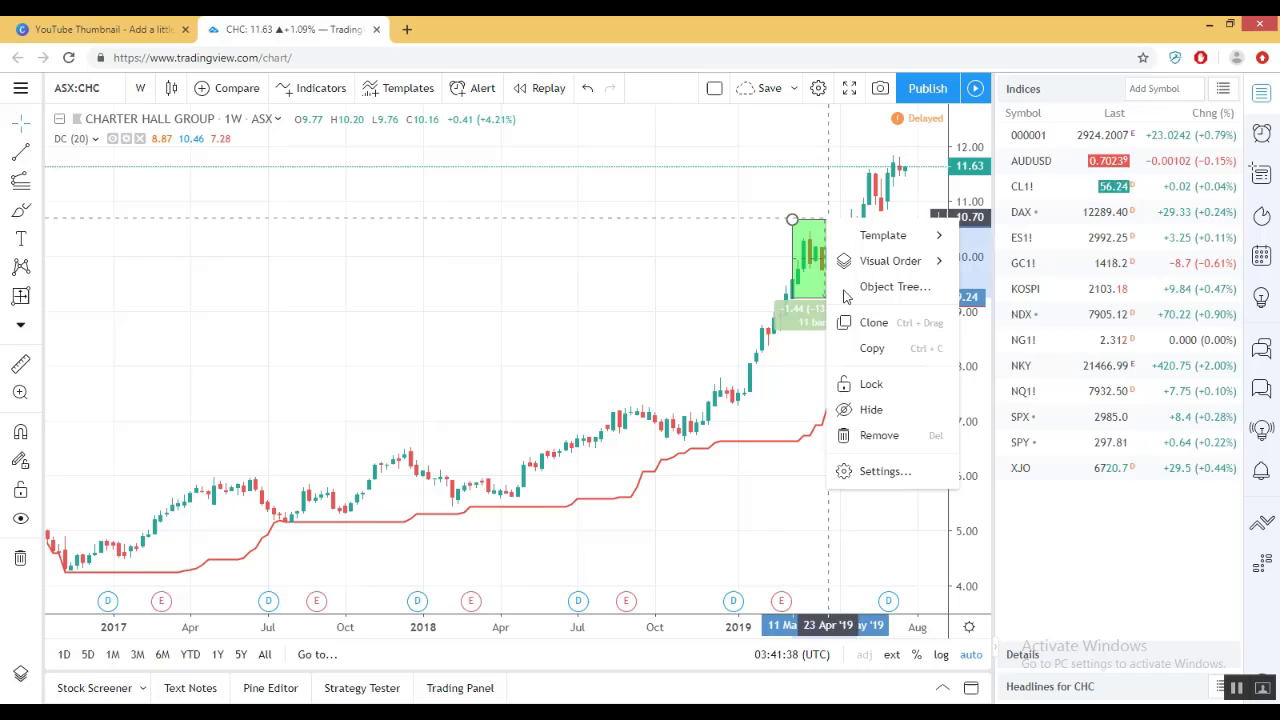
pyautogui.click(866, 440)
# Place a horizontal ray at about 9.22 from the latest point of the Donchian Lower line and remove it.
pyautogui.scroll(-1, 611, 316)
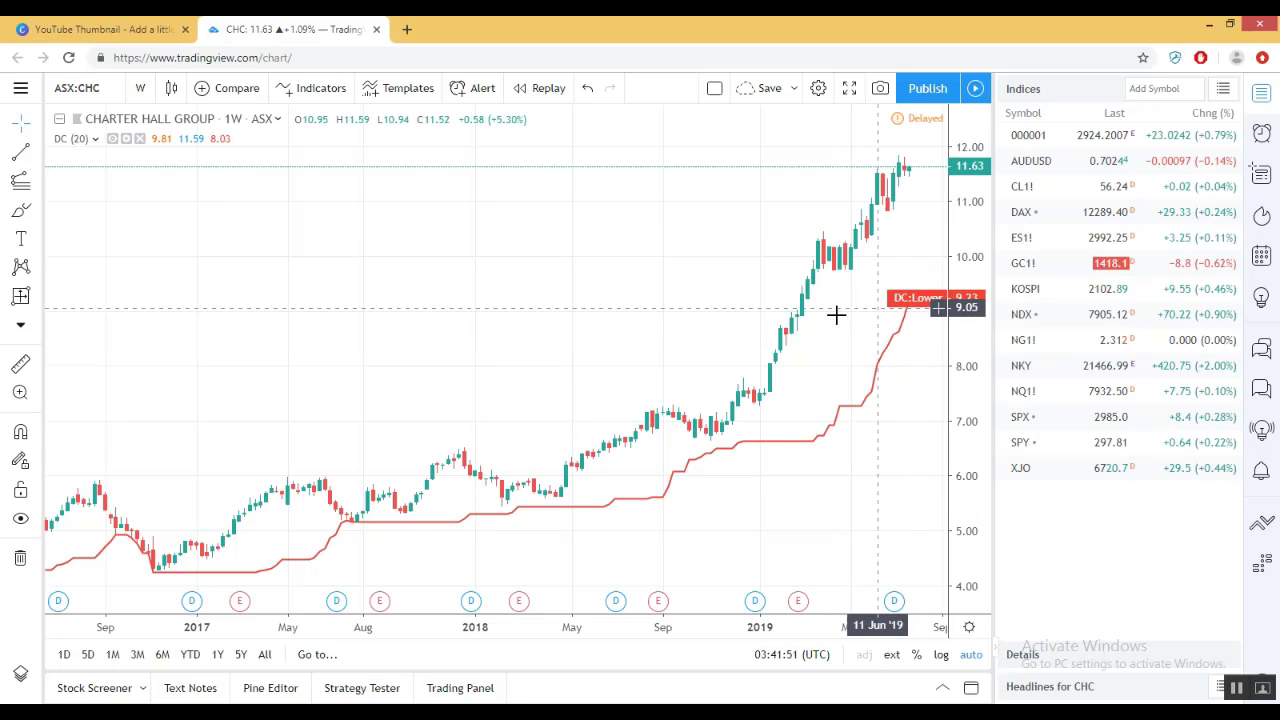
pyautogui.scroll(1, 834, 314)
pyautogui.scroll(4, 834, 314)
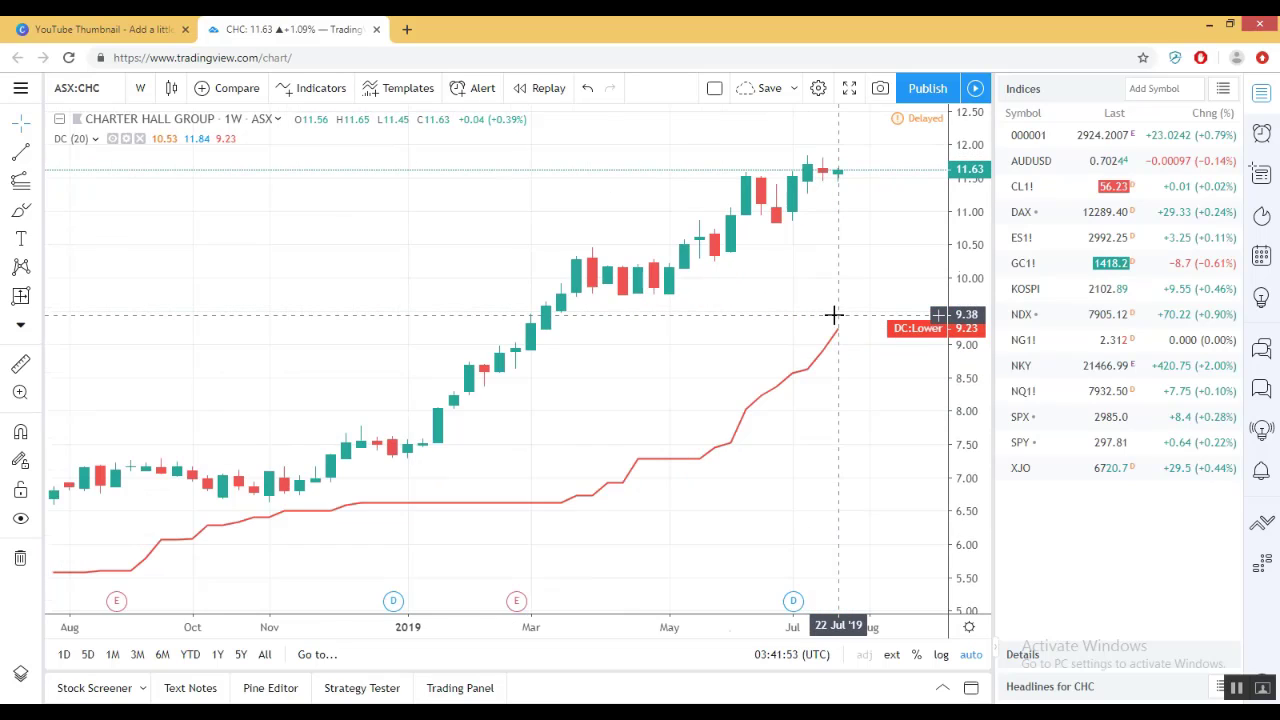
pyautogui.click(38, 155)
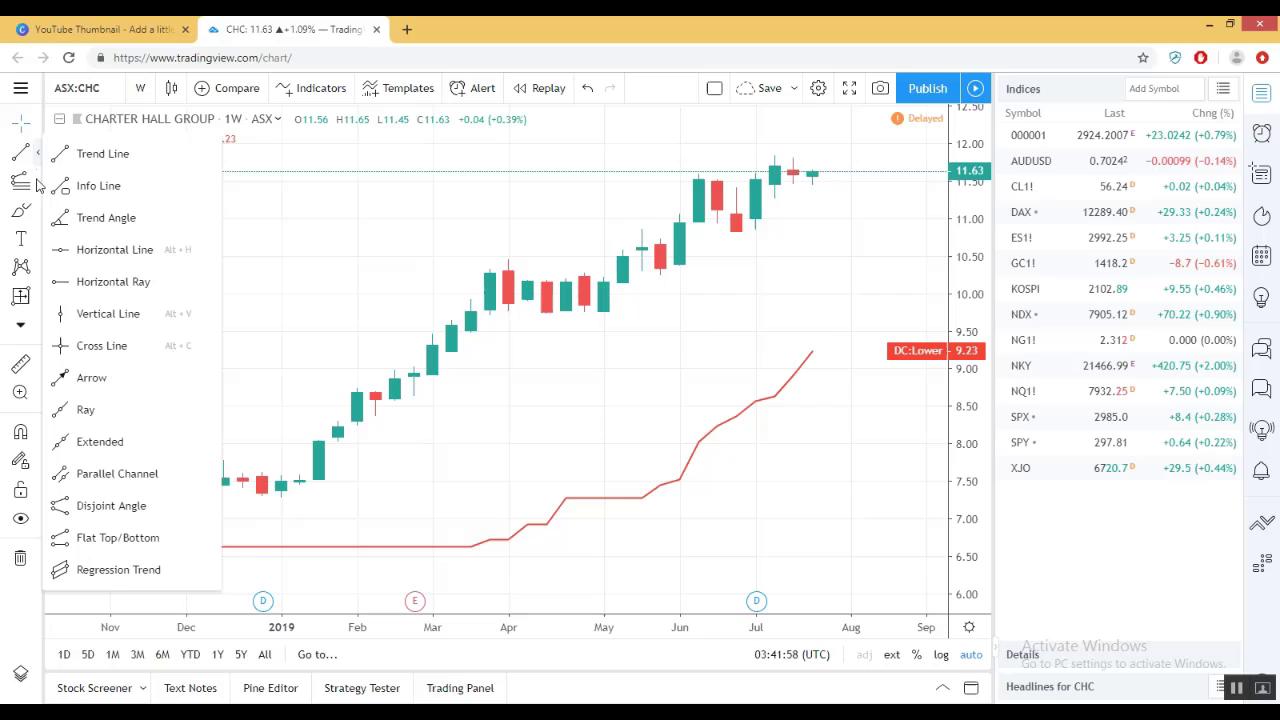
pyautogui.click(60, 284)
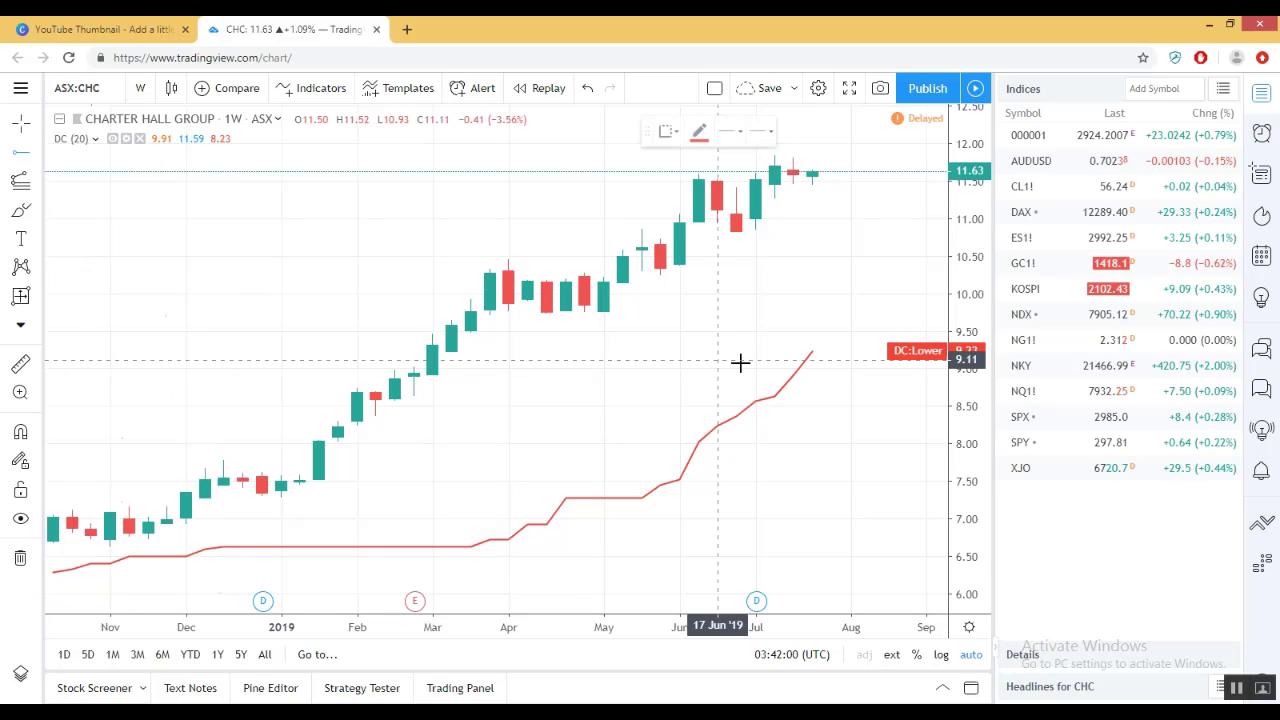
pyautogui.click(813, 351)
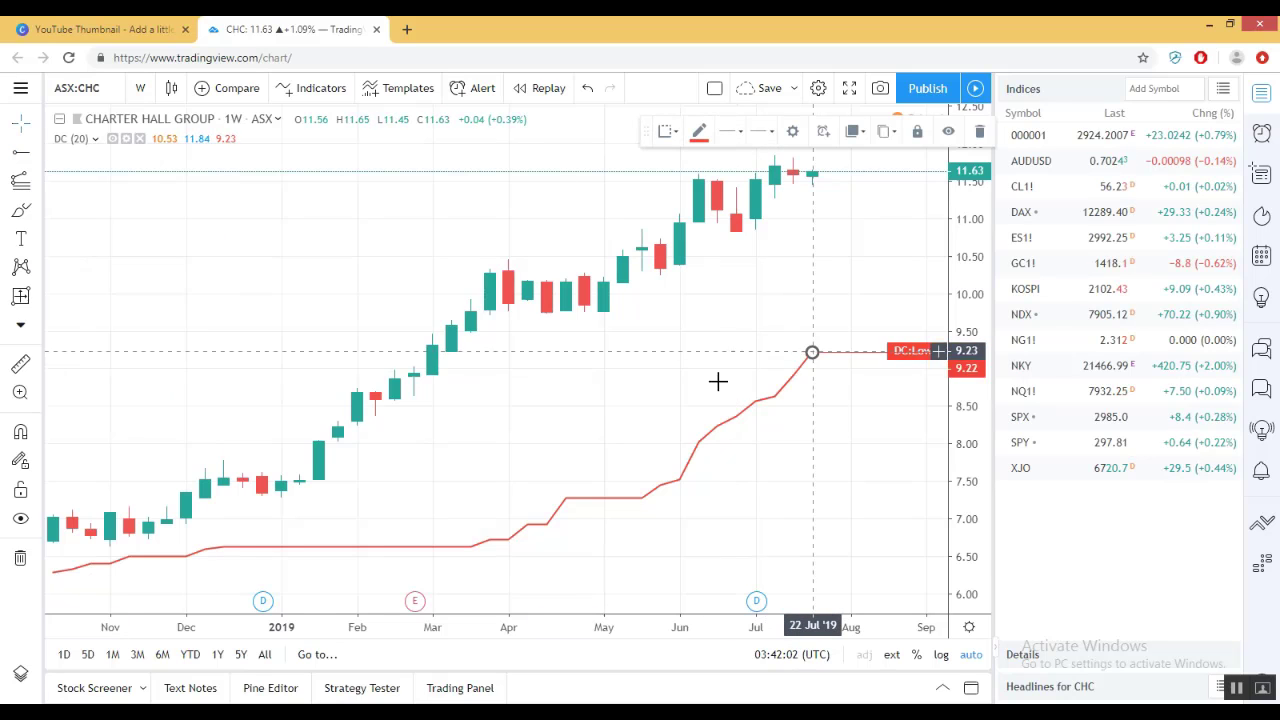
pyautogui.rightClick(815, 357)
pyautogui.click(866, 606)
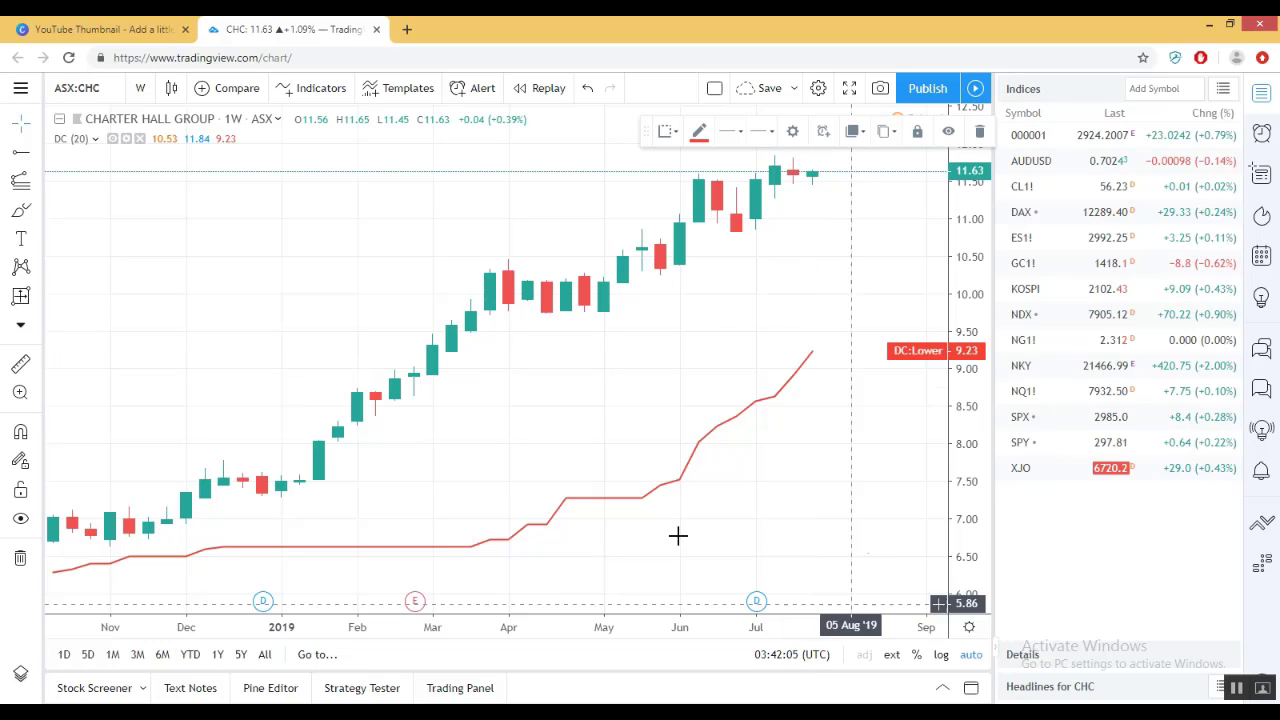
# Draw a horizontal line at 9.23, level with the latest point of the Donchian Lower line.
pyautogui.click(37, 165)
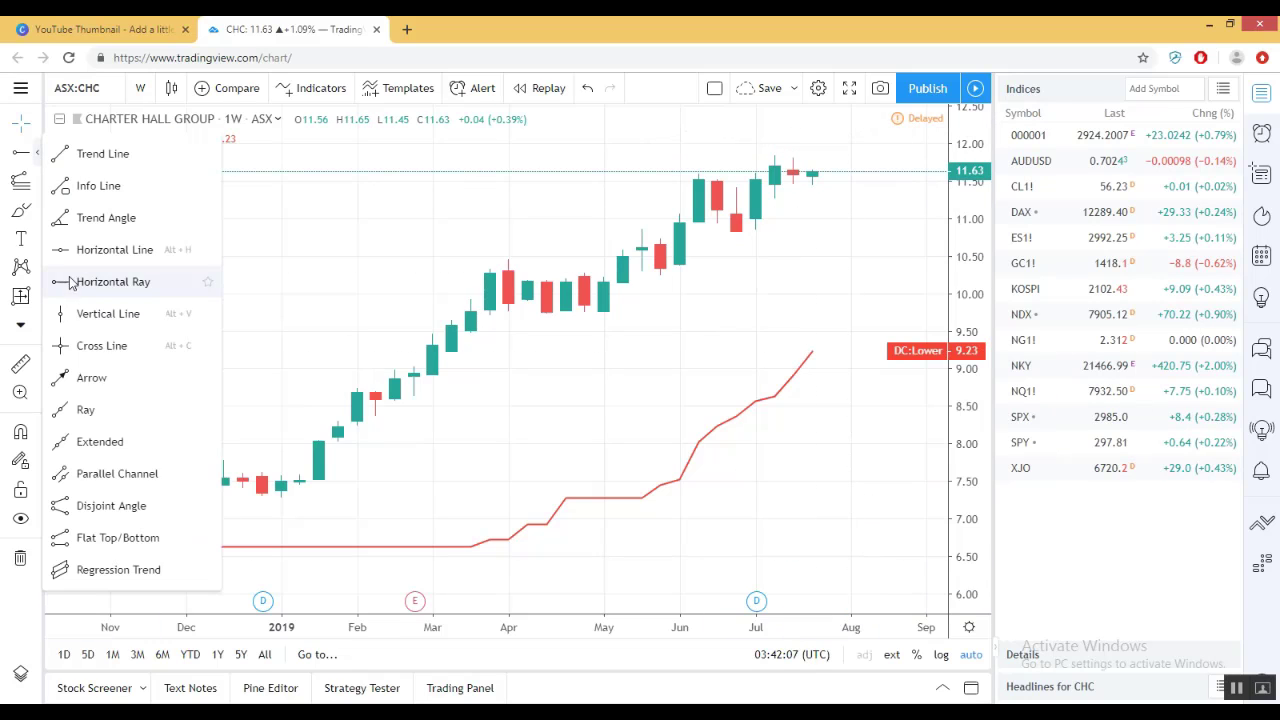
pyautogui.click(60, 282)
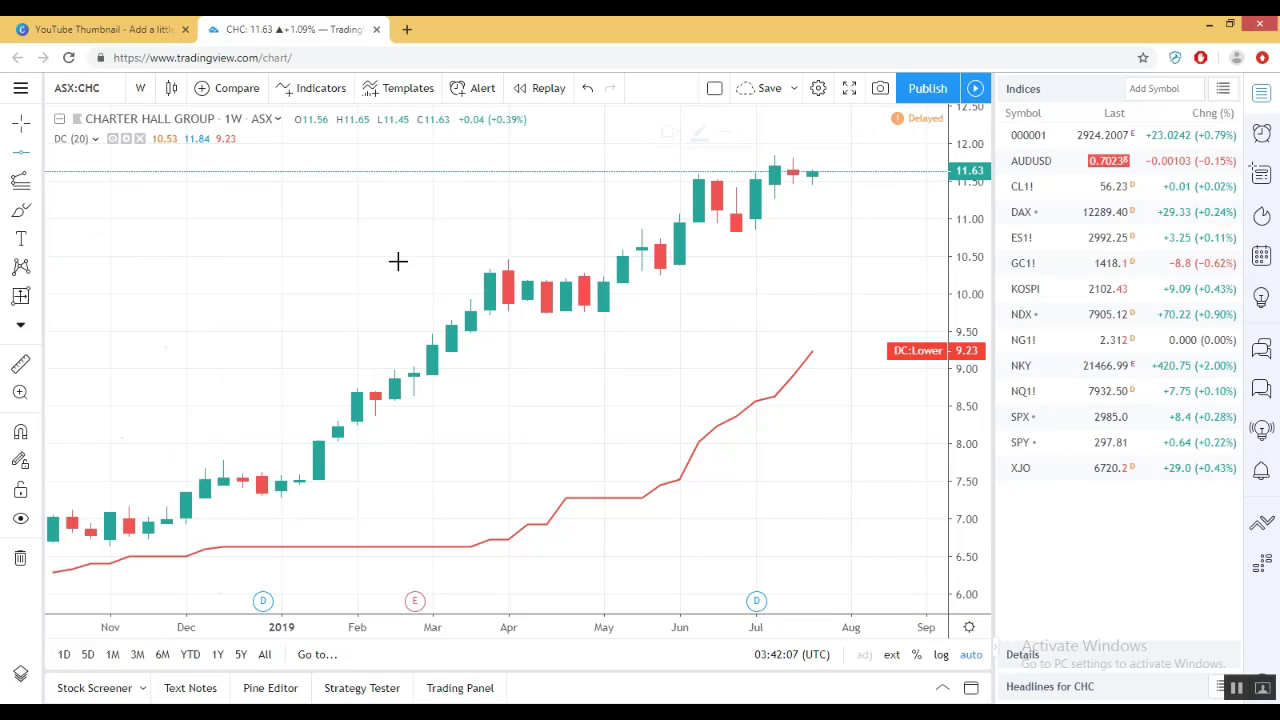
pyautogui.click(820, 351)
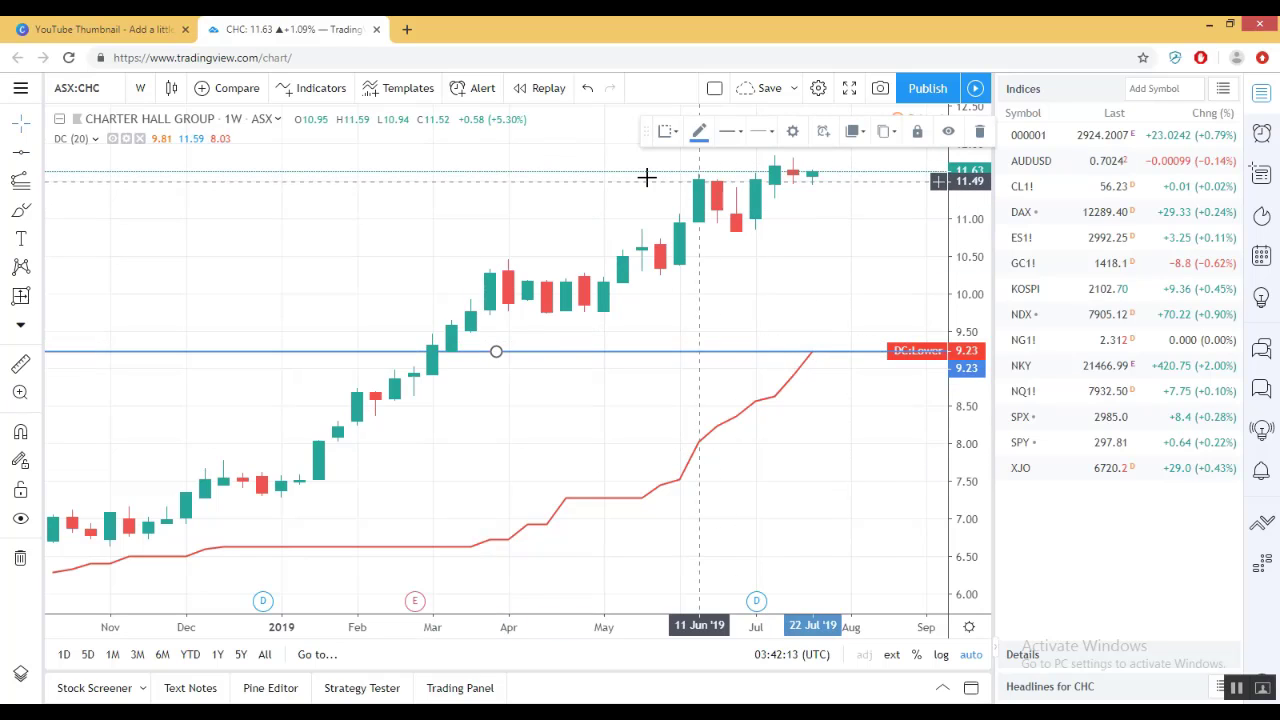
pyautogui.click(803, 177)
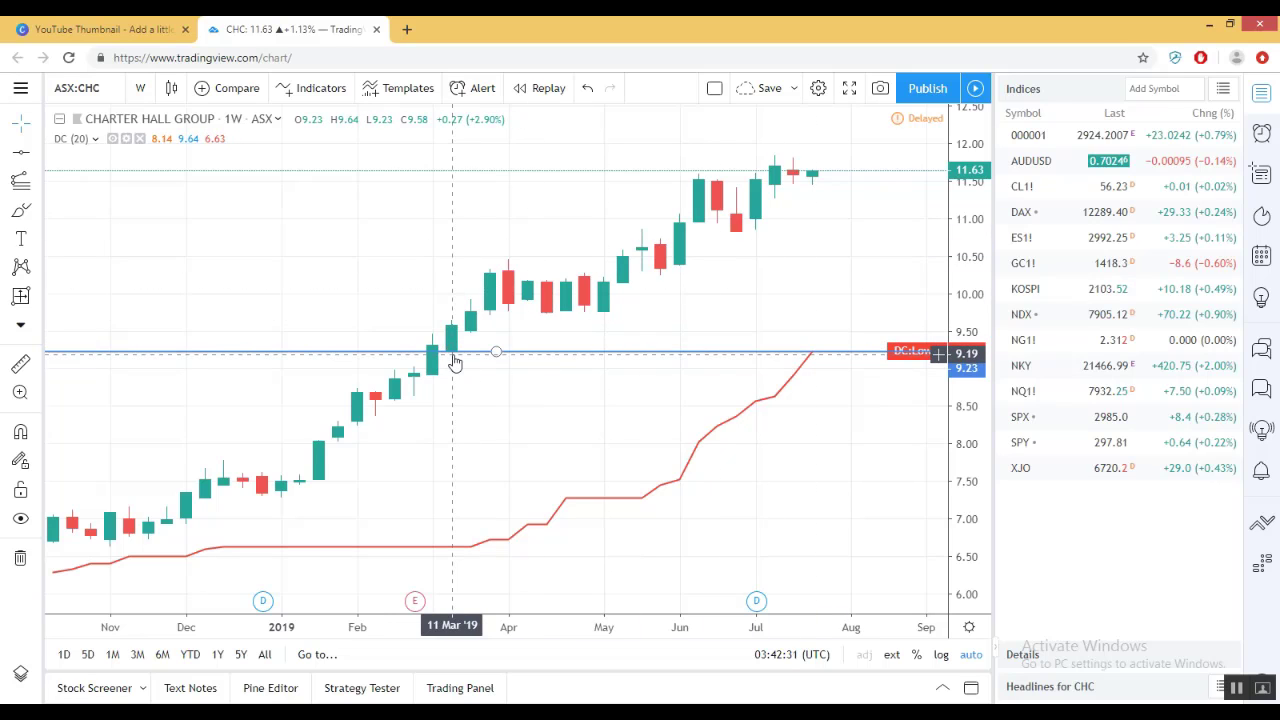
# Draw a second horizontal line at 7.27, level with the Donchian Lower line at 29 Apr '19.
pyautogui.moveTo(453, 362); pyautogui.dragTo(591, 326)
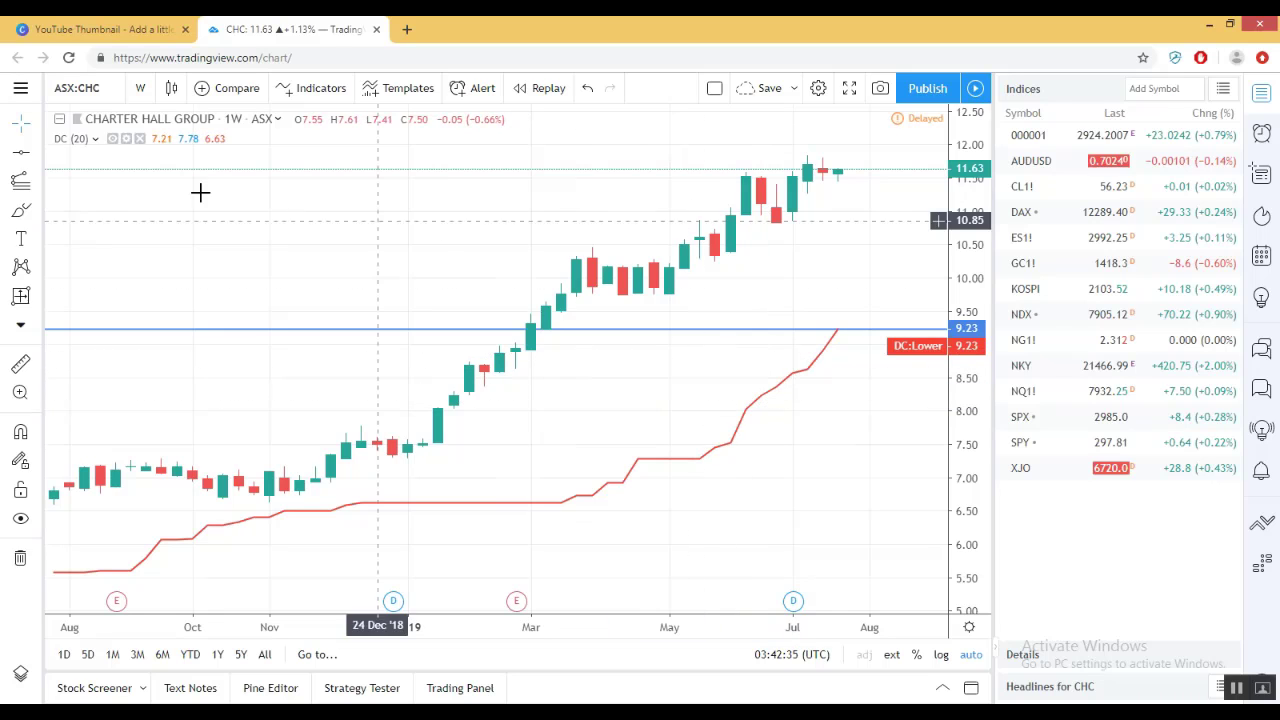
pyautogui.click(40, 157)
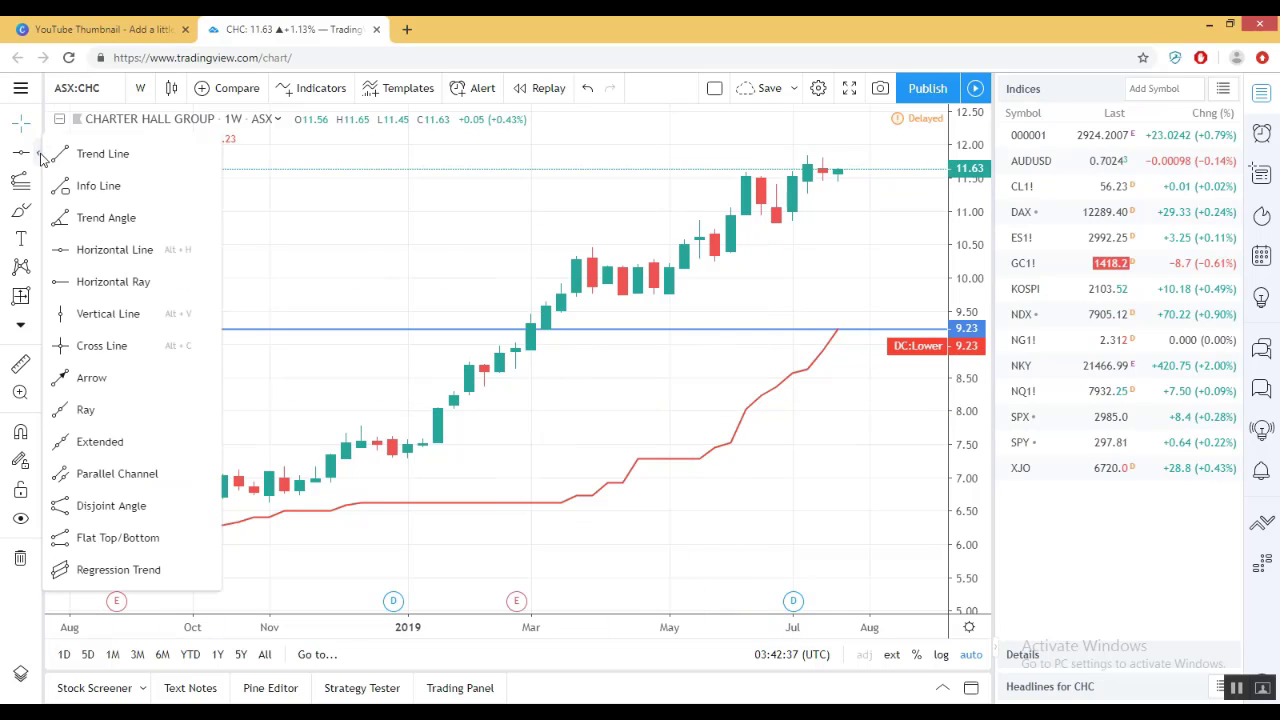
pyautogui.click(100, 250)
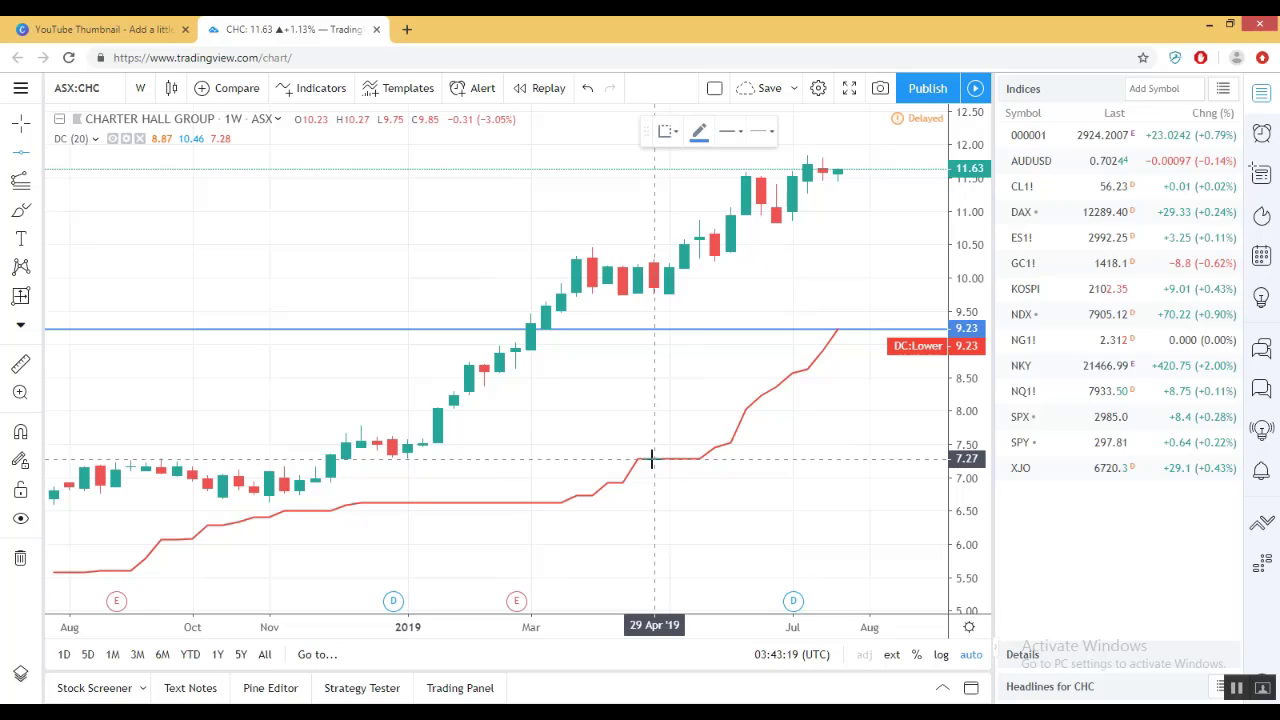
pyautogui.click(496, 459)
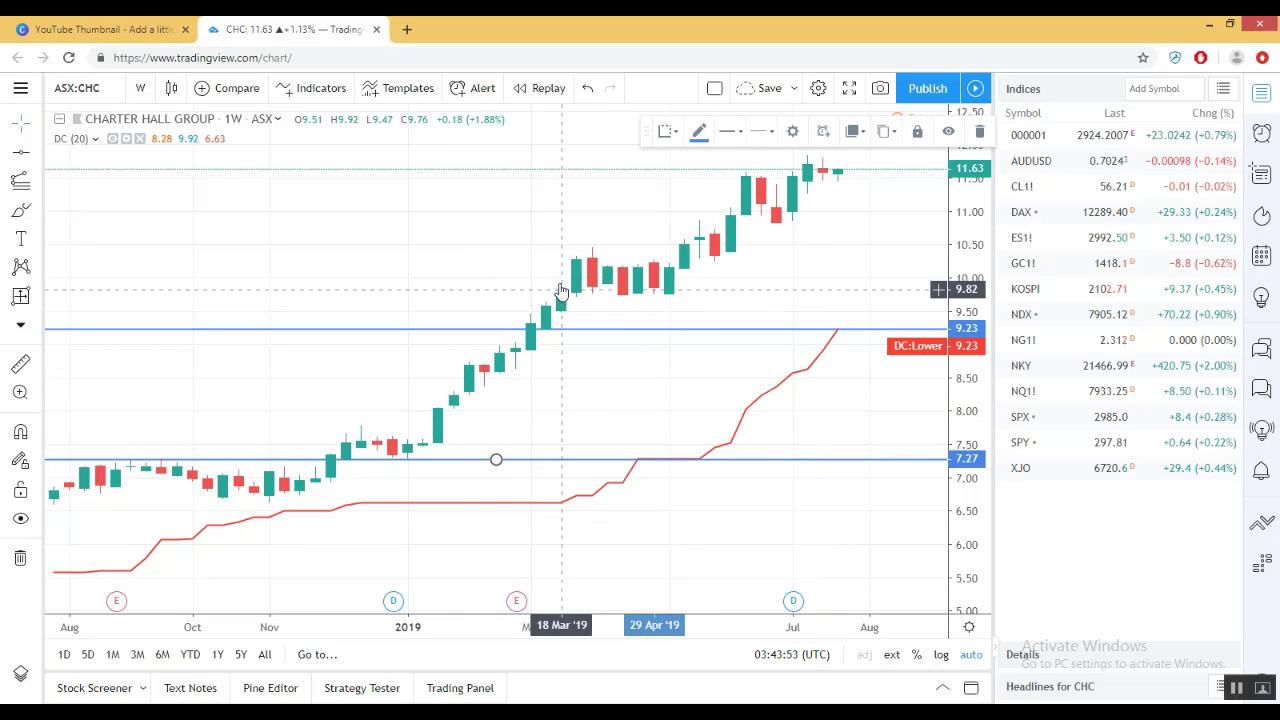
# Remove the horizontal lines at 9.23 and 7.27 from the chart.
pyautogui.scroll(-2, 560, 340)
pyautogui.rightClick(628, 332)
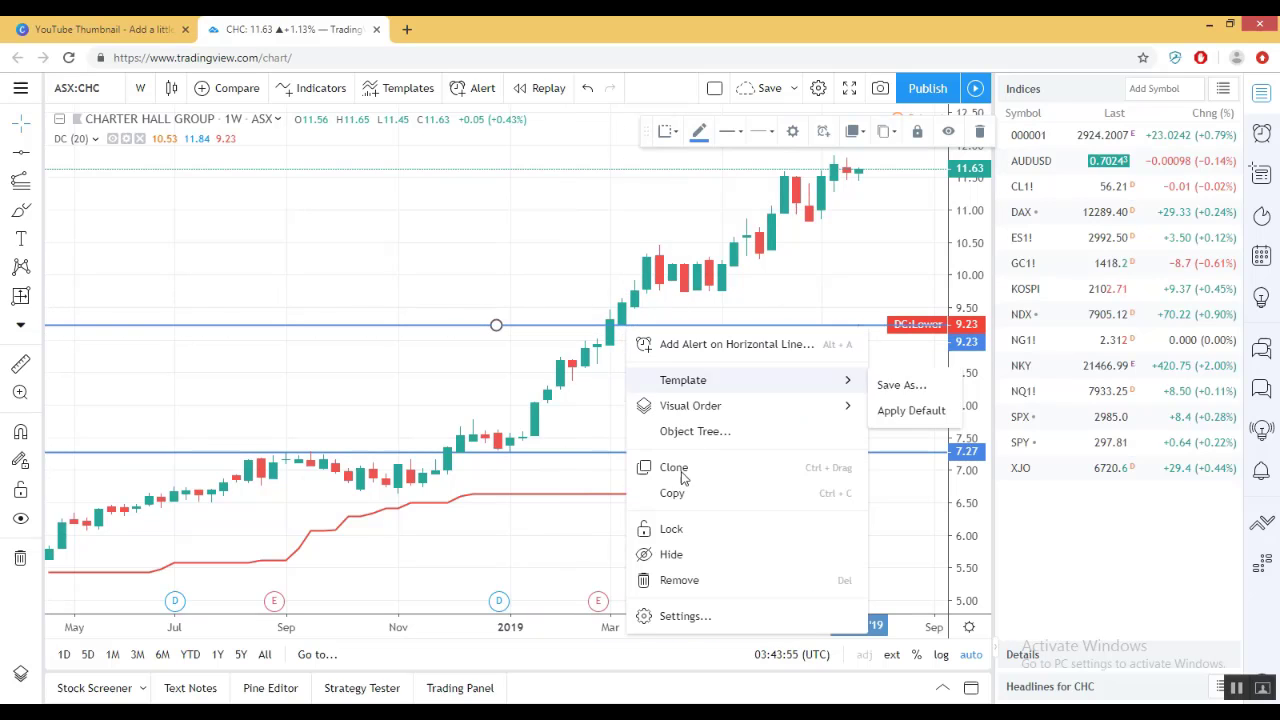
pyautogui.click(668, 574)
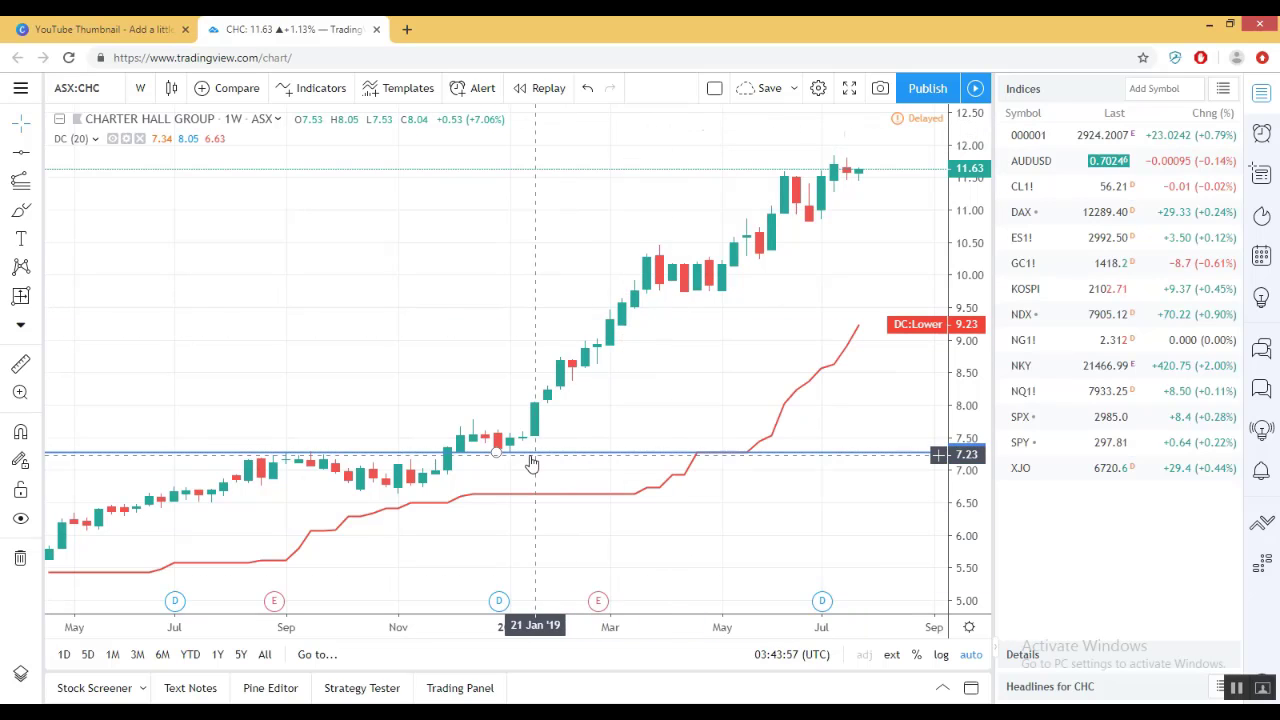
pyautogui.rightClick(531, 458)
pyautogui.click(582, 652)
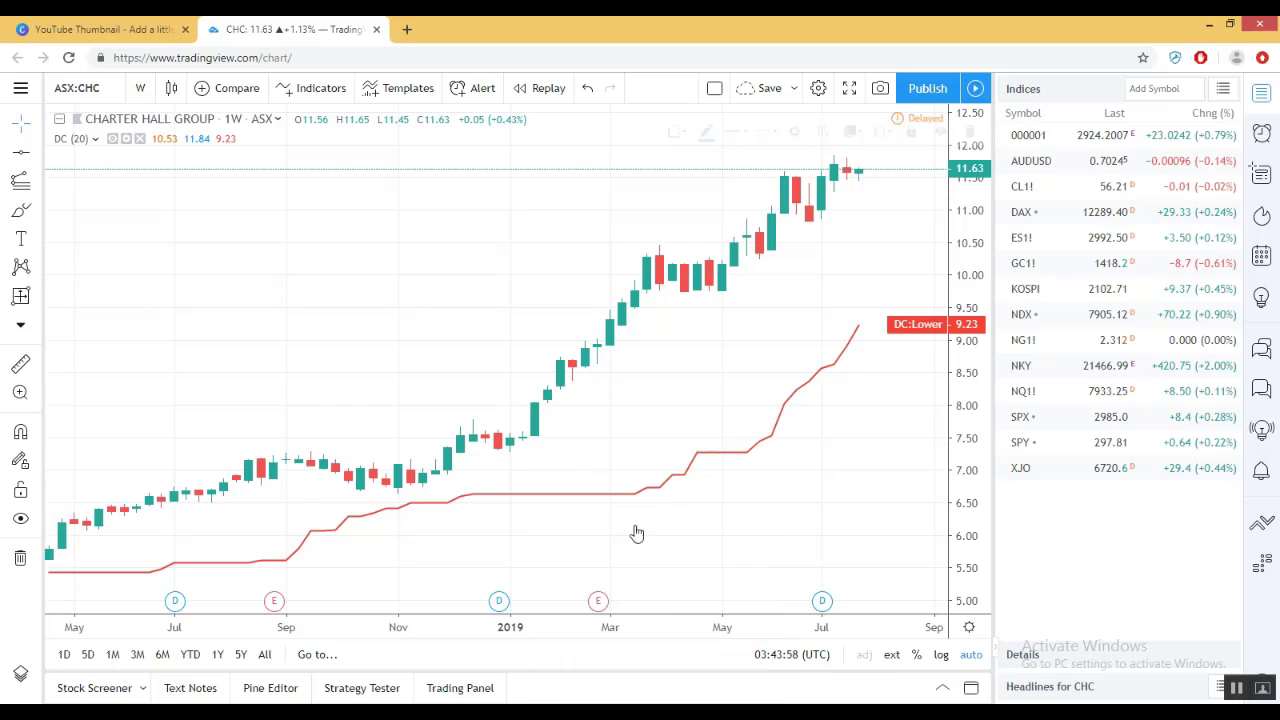
# Examine how the Donchian Lower line follows the weekly lows on the chart from late 2016 through 2018.
pyautogui.scroll(-1, 658, 362)
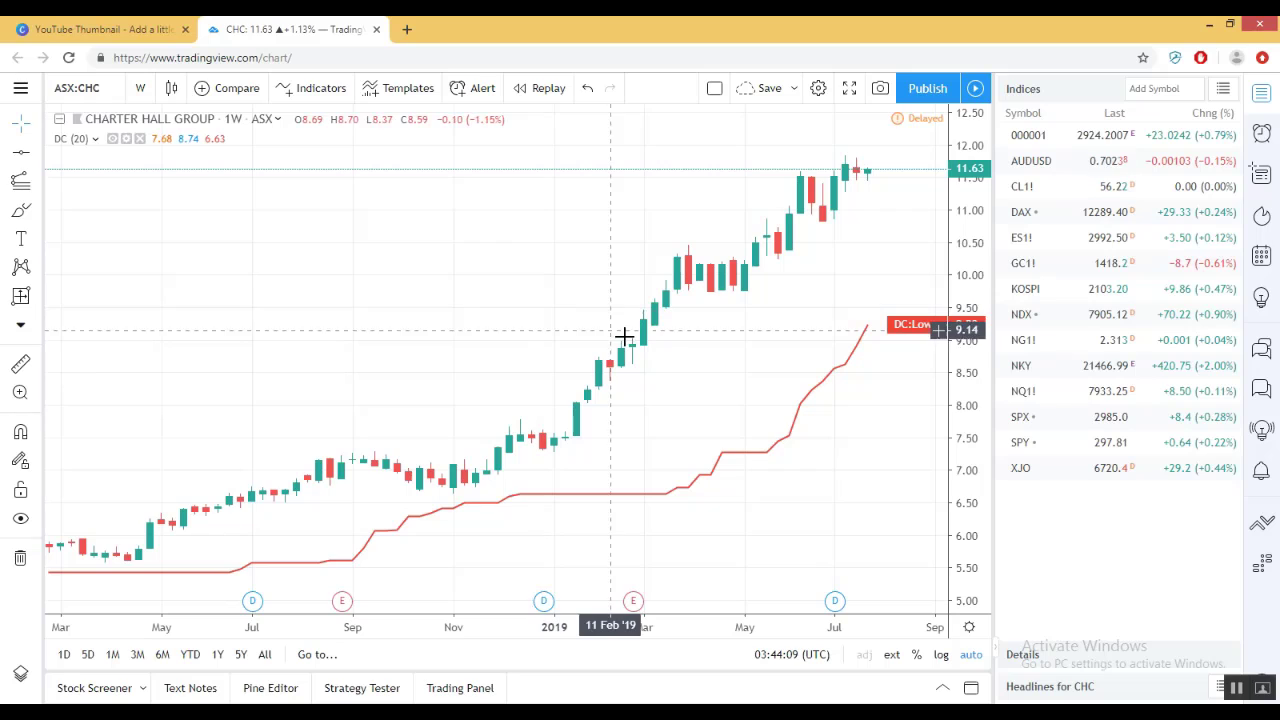
pyautogui.scroll(-1, 605, 332)
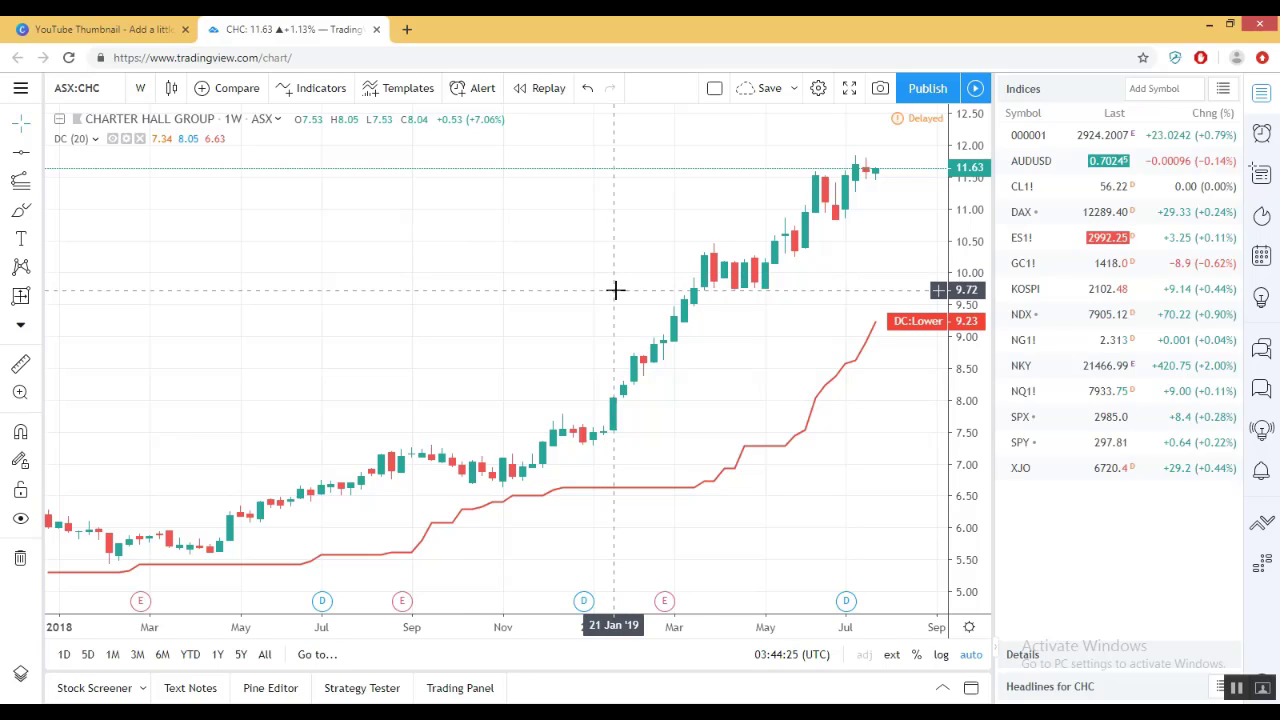
pyautogui.scroll(-3, 614, 289)
pyautogui.moveTo(553, 258); pyautogui.dragTo(706, 251)
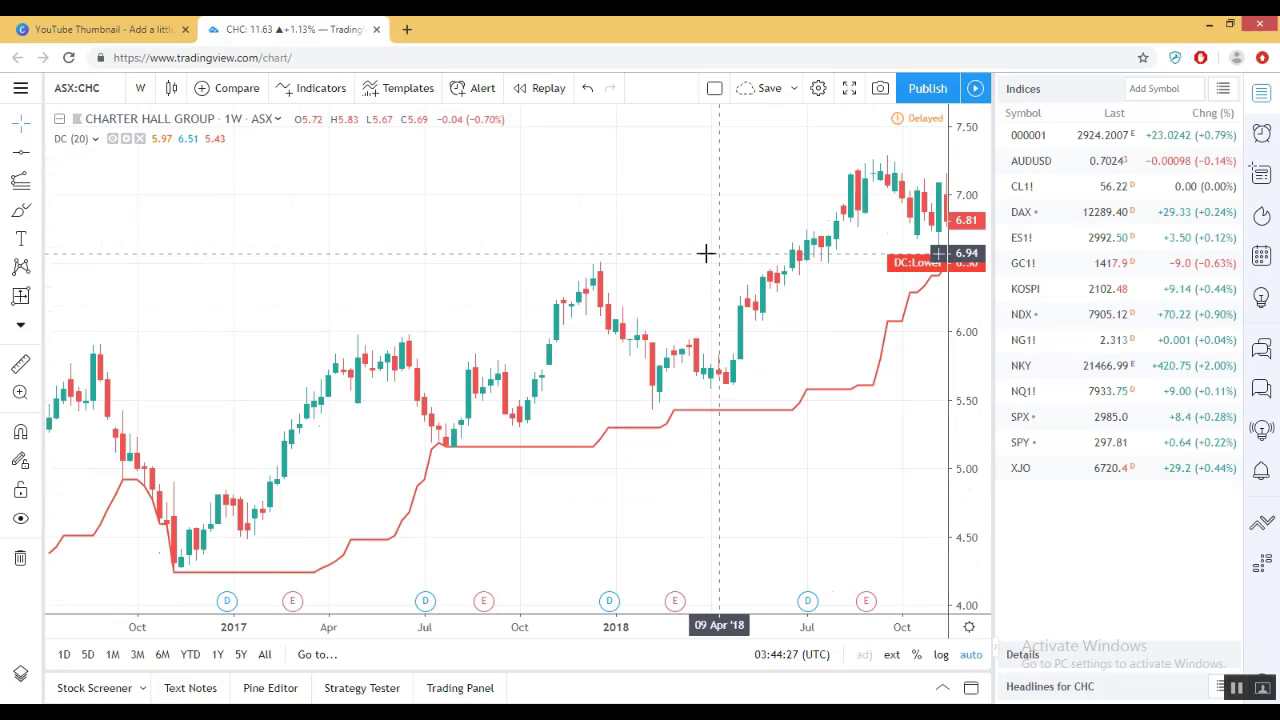
pyautogui.moveTo(501, 286); pyautogui.dragTo(515, 286)
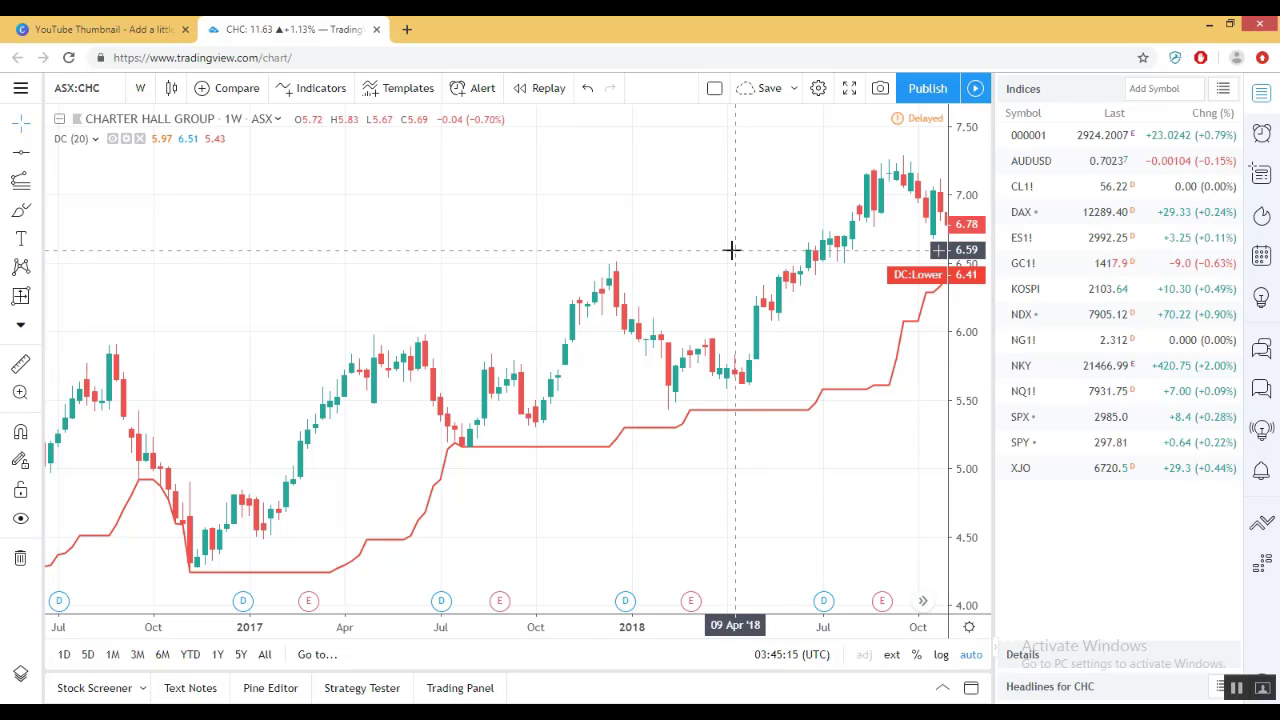
pyautogui.moveTo(734, 249); pyautogui.dragTo(703, 264)
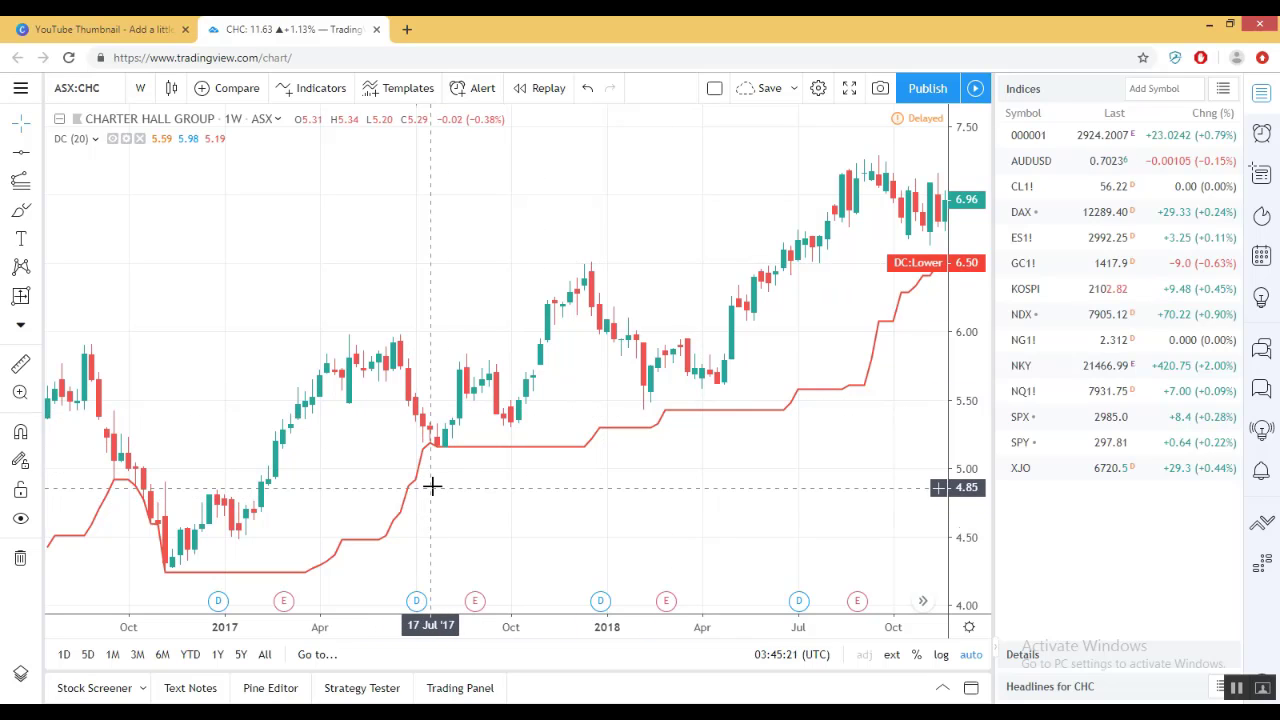
pyautogui.scroll(3, 426, 322)
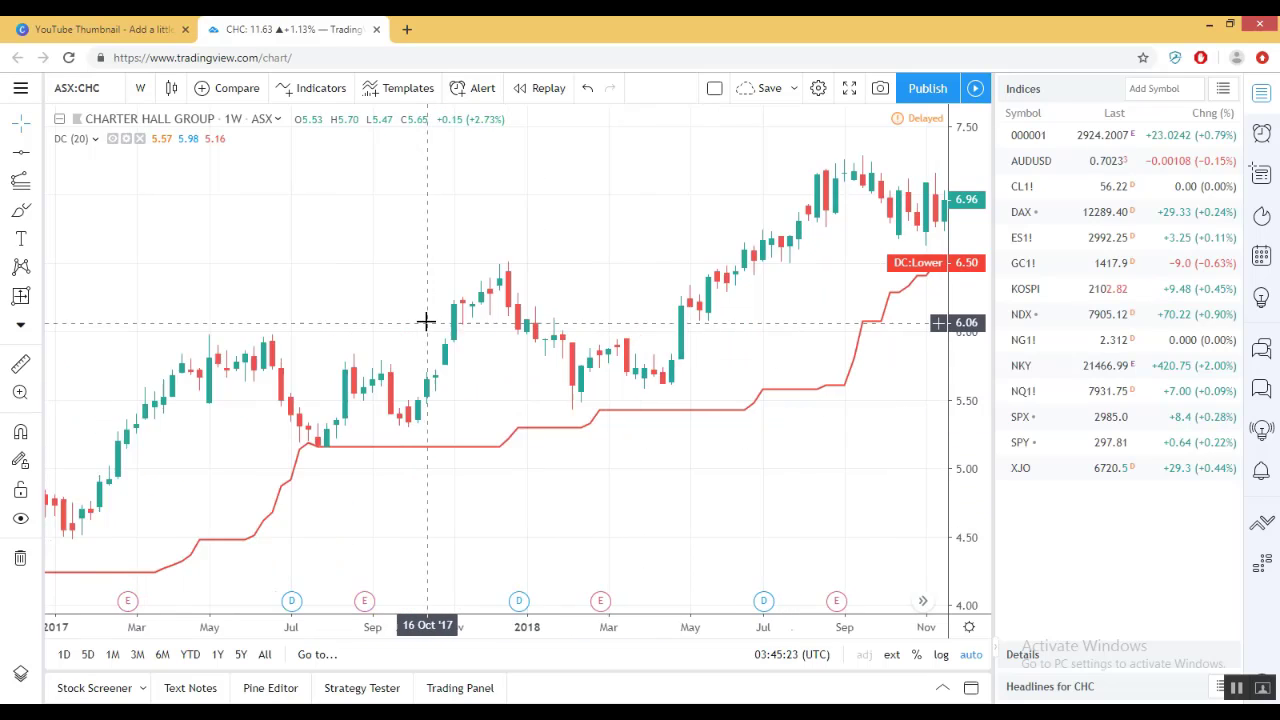
pyautogui.click(38, 210)
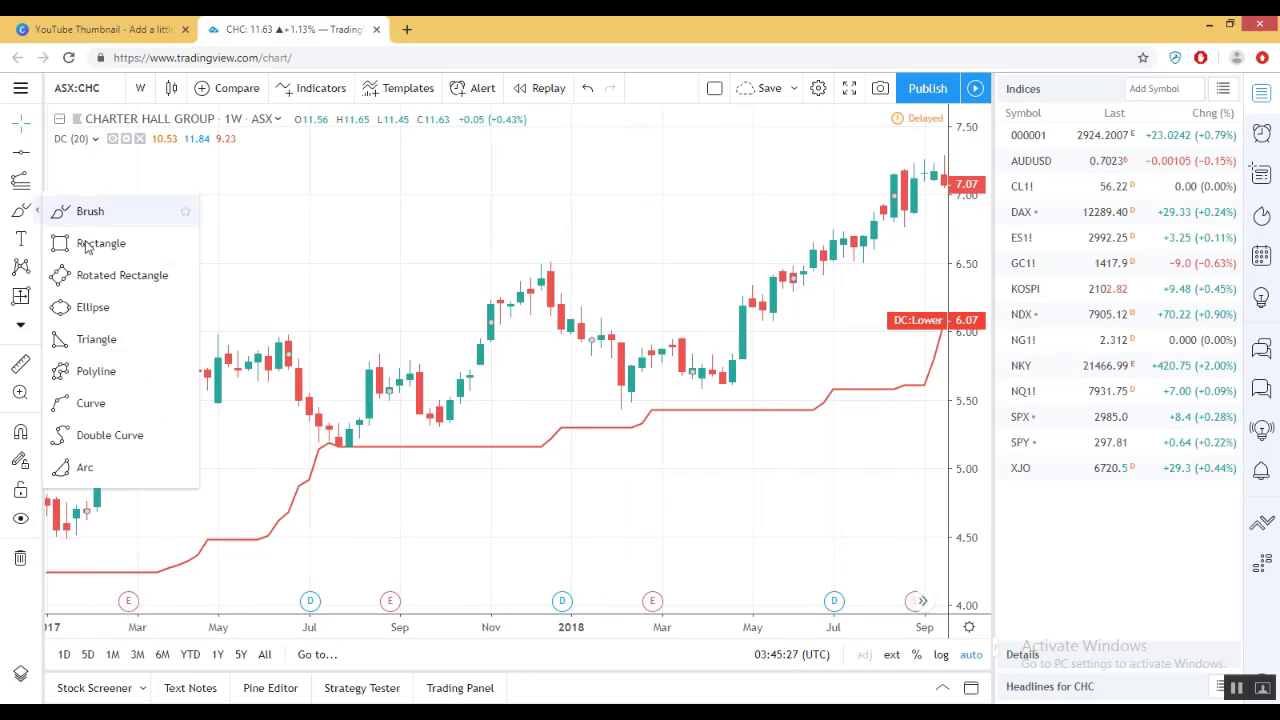
pyautogui.click(80, 307)
pyautogui.click(293, 409)
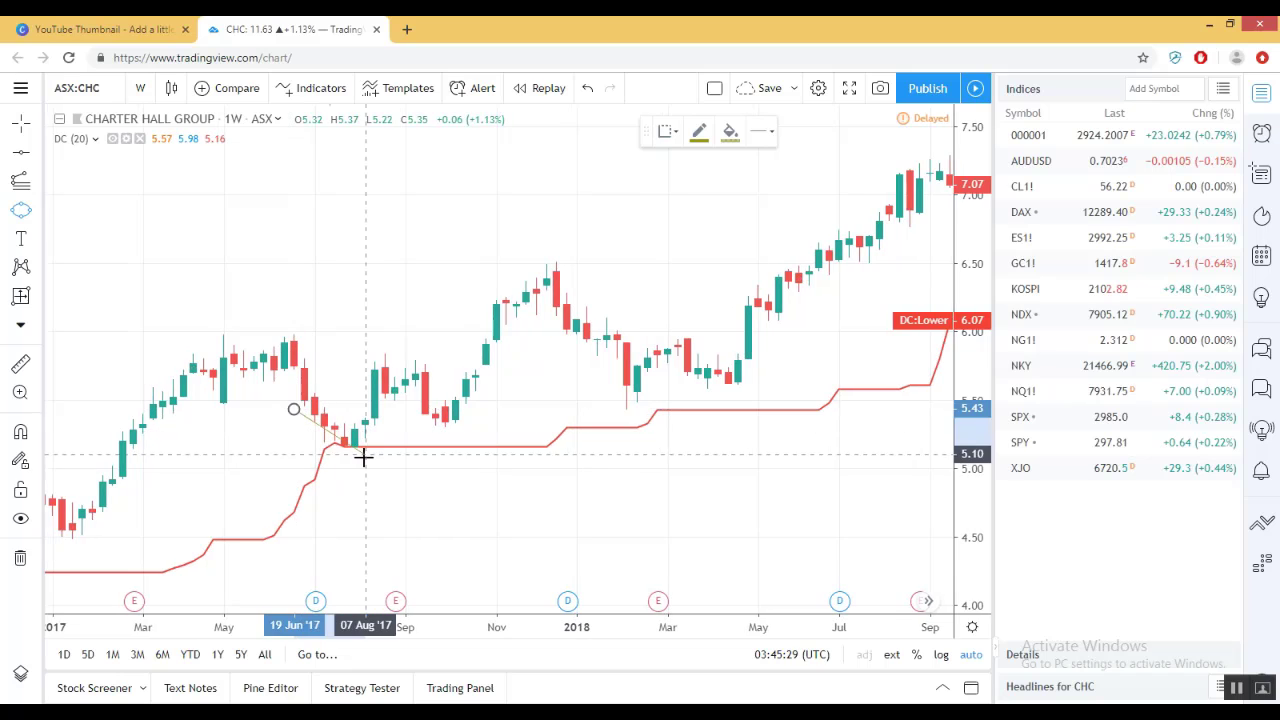
pyautogui.click(21, 214)
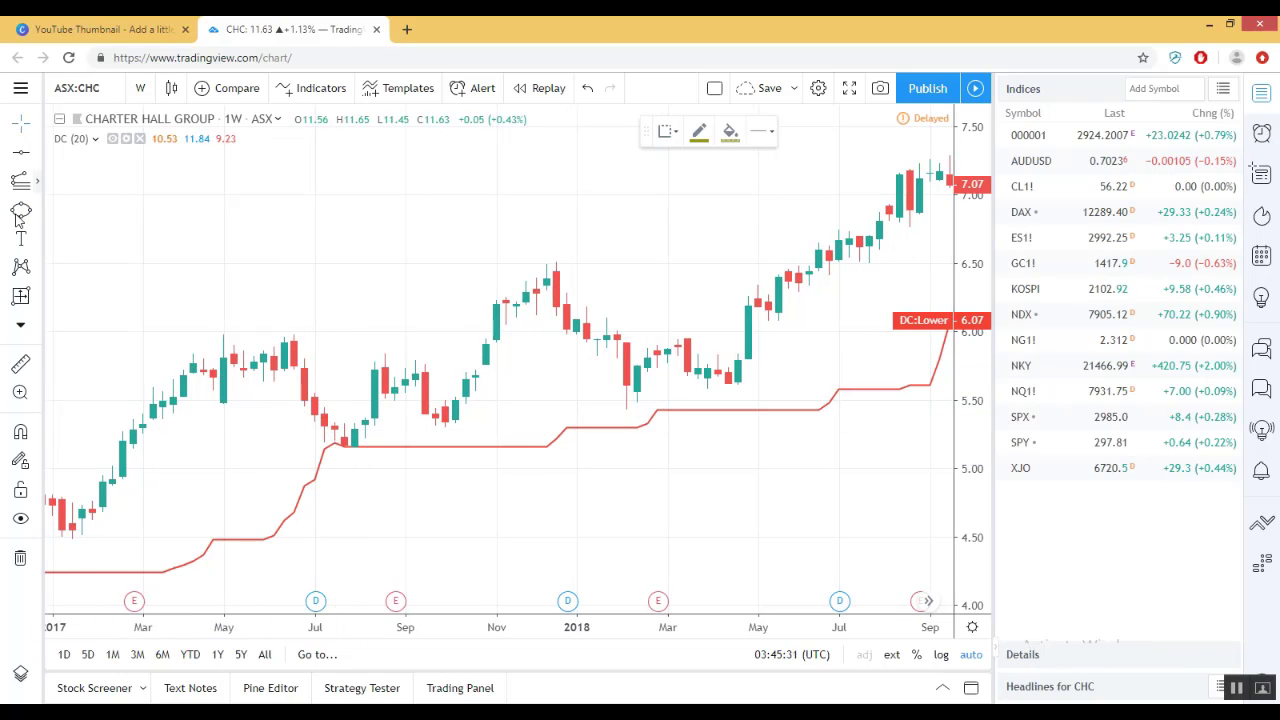
pyautogui.click(39, 209)
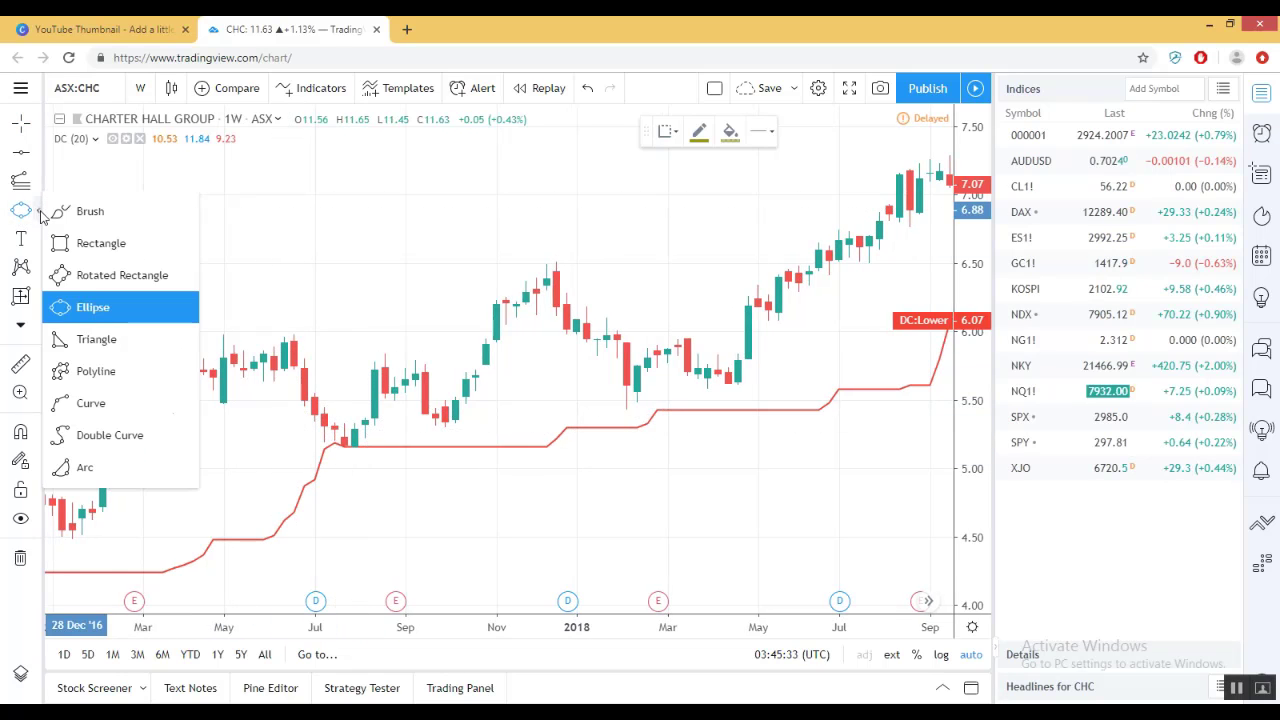
pyautogui.click(266, 346)
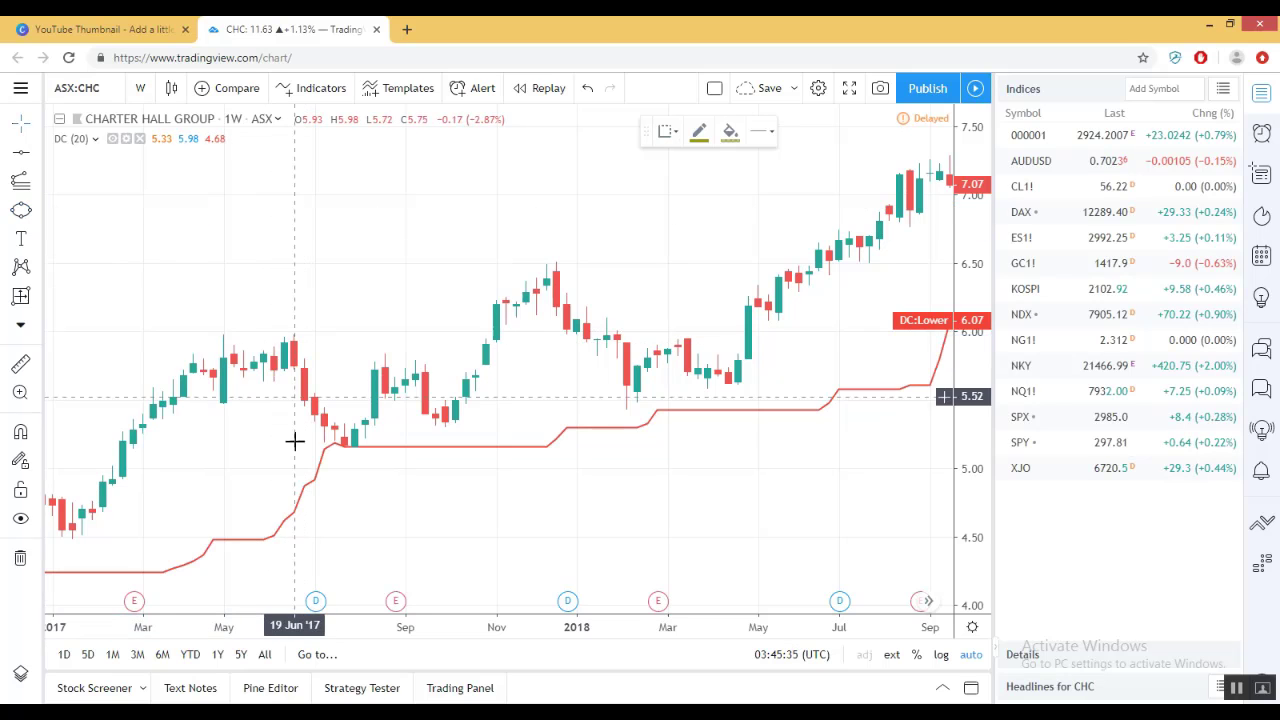
pyautogui.moveTo(294, 440); pyautogui.dragTo(398, 465)
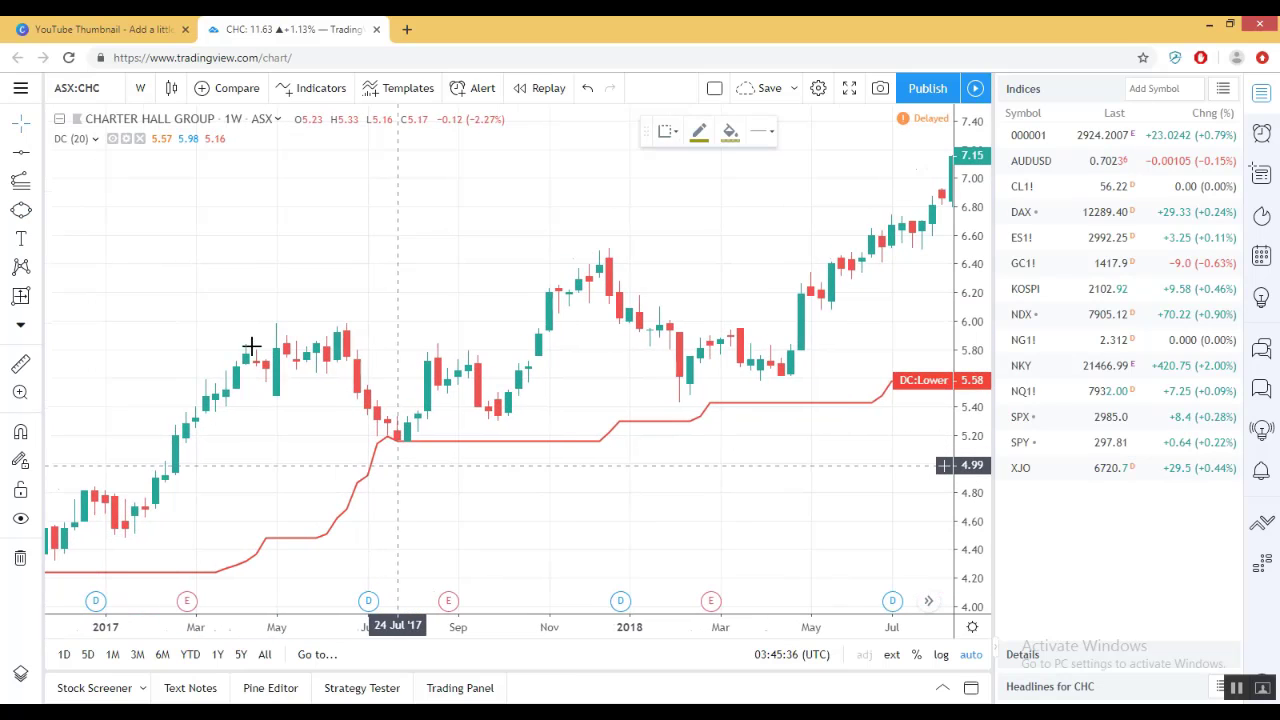
# Draw a rectangle around the weekly lows touching the Donchian Lower line, from 10 Jul to 07 Aug '17 between about 5.06 and 5.30.
pyautogui.click(35, 215)
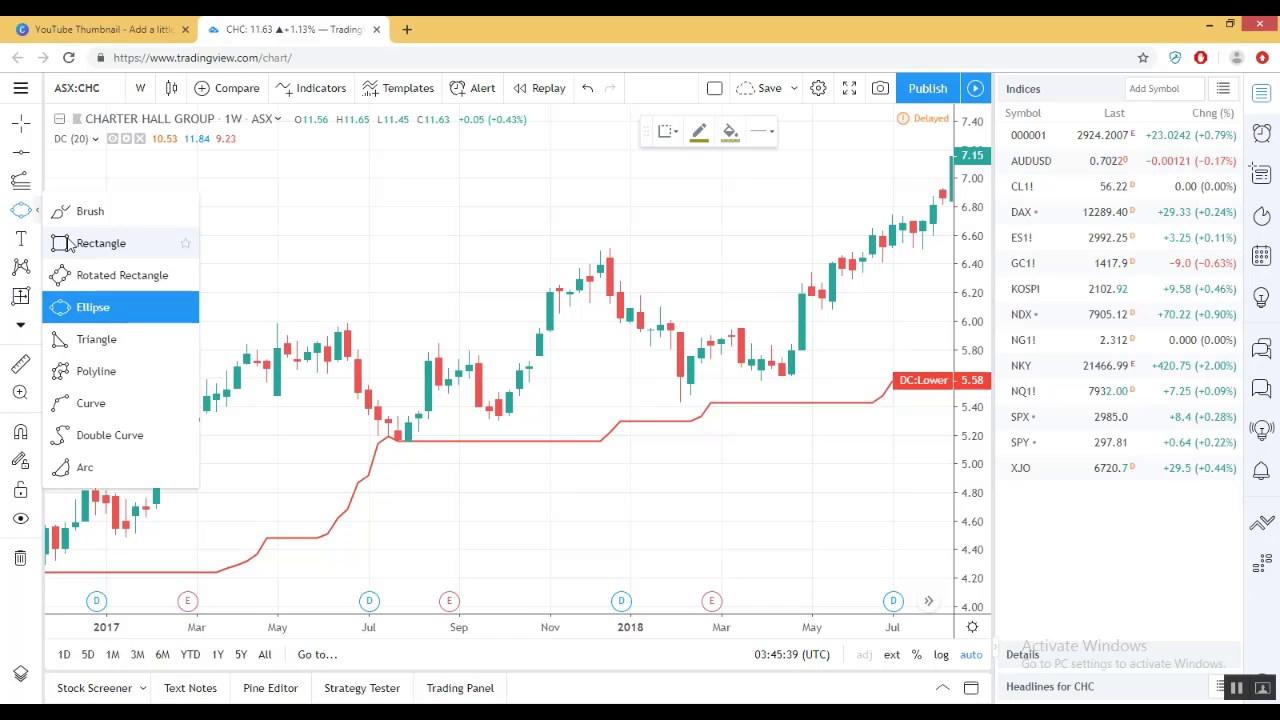
pyautogui.click(100, 243)
pyautogui.click(377, 421)
pyautogui.click(418, 455)
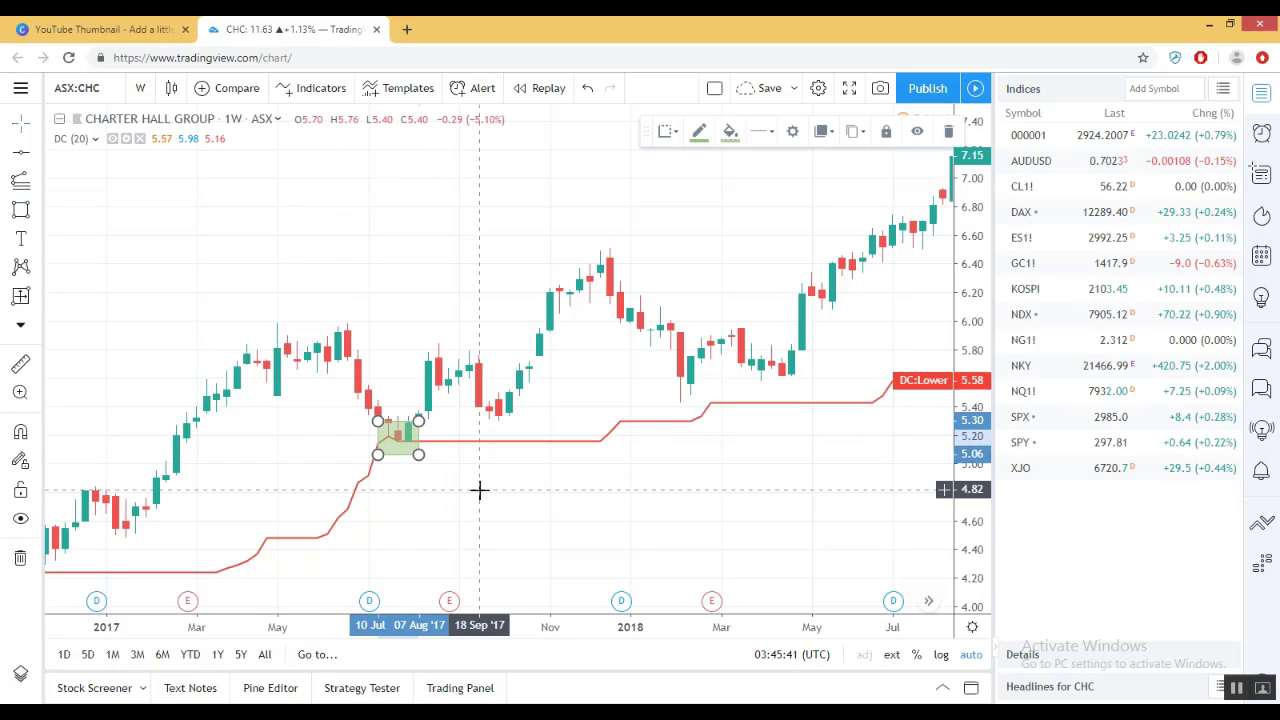
pyautogui.click(372, 432)
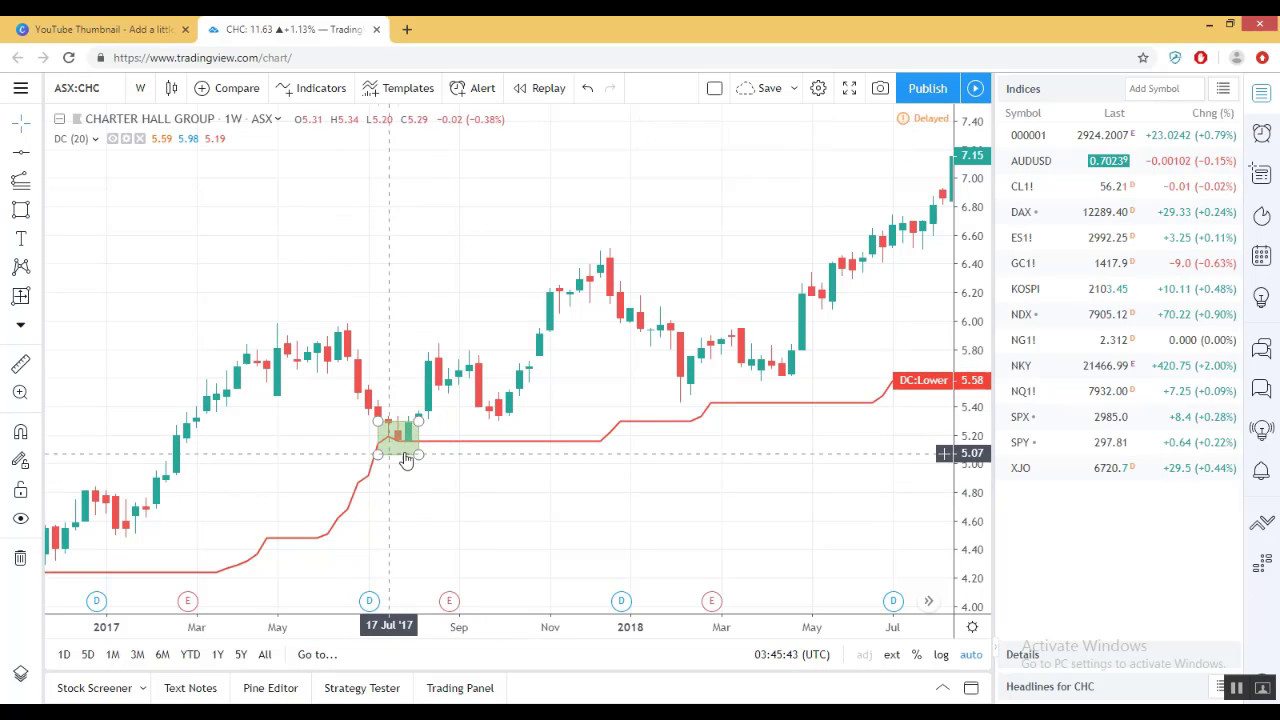
# Set both the border and the background colour of the rectangle around the July 2017 lows to yellow.
pyautogui.rightClick(418, 450)
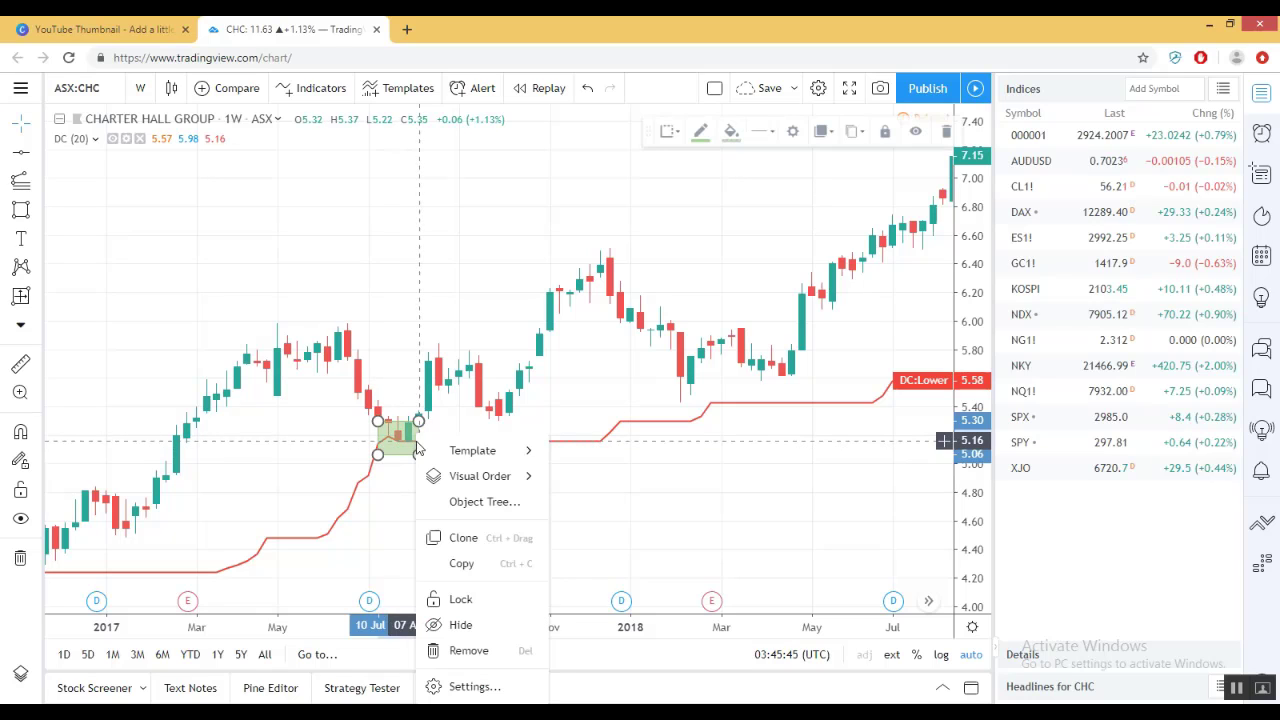
pyautogui.click(474, 687)
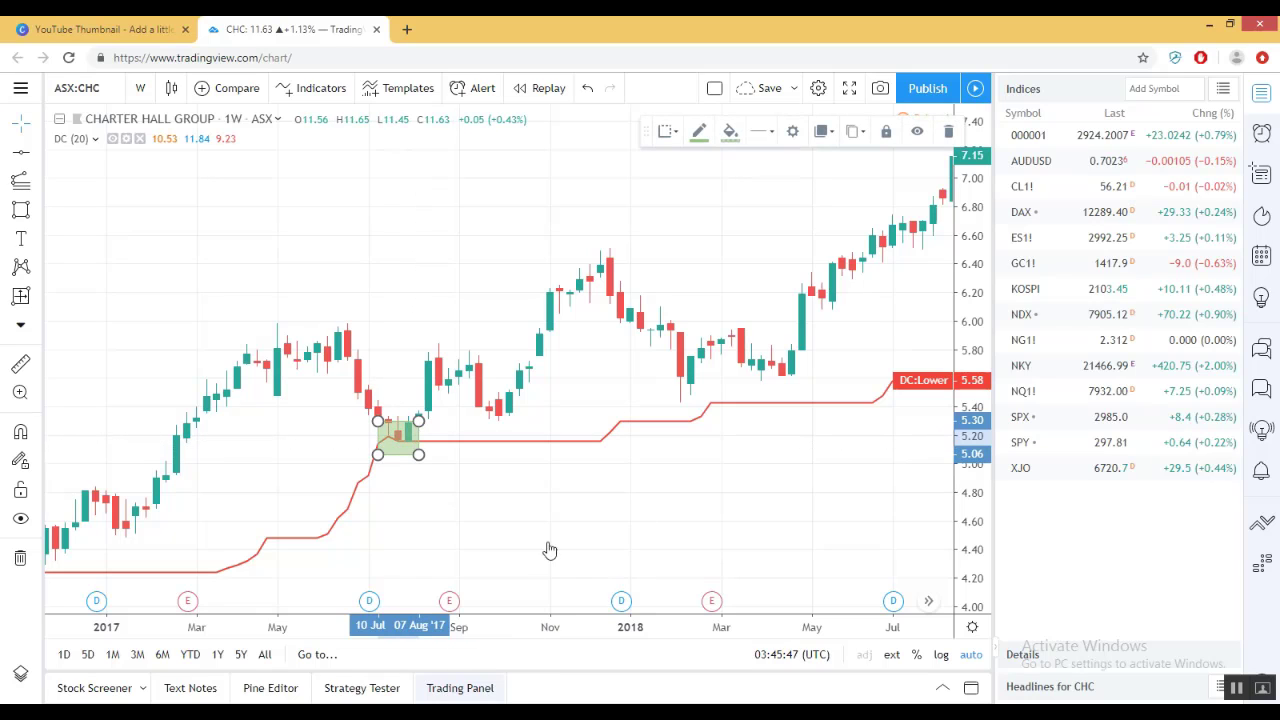
pyautogui.click(617, 385)
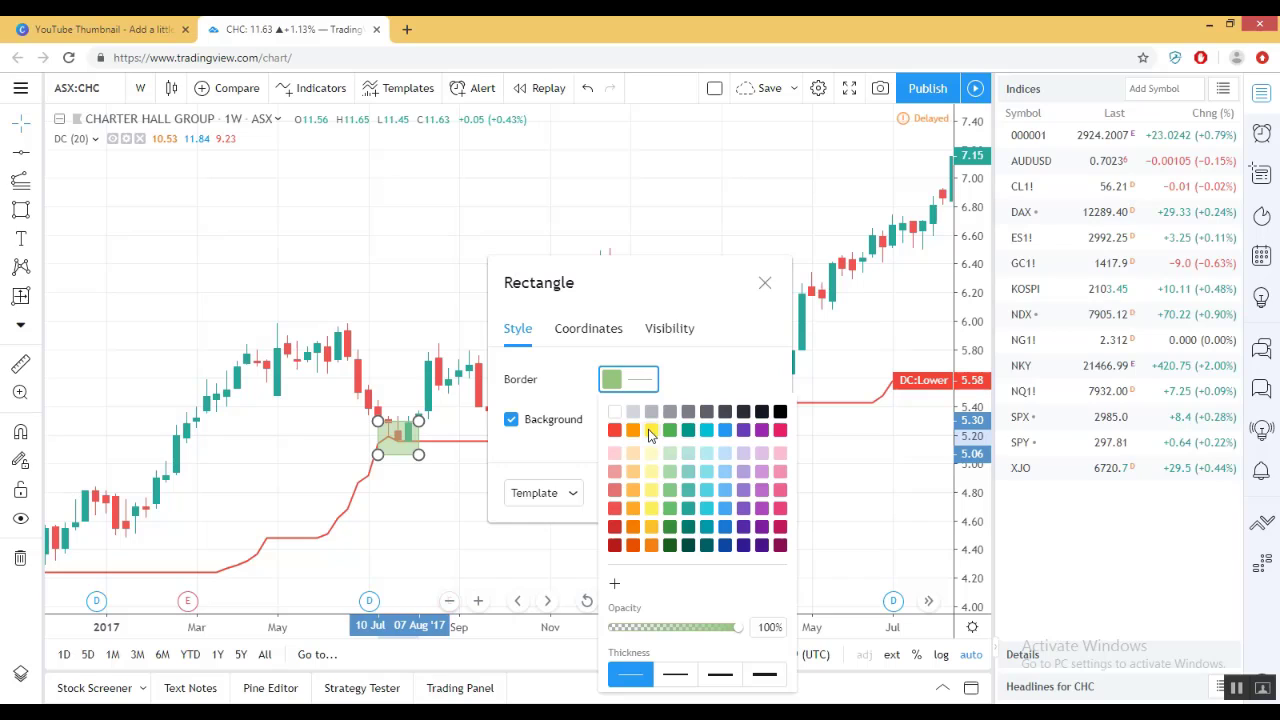
pyautogui.click(651, 431)
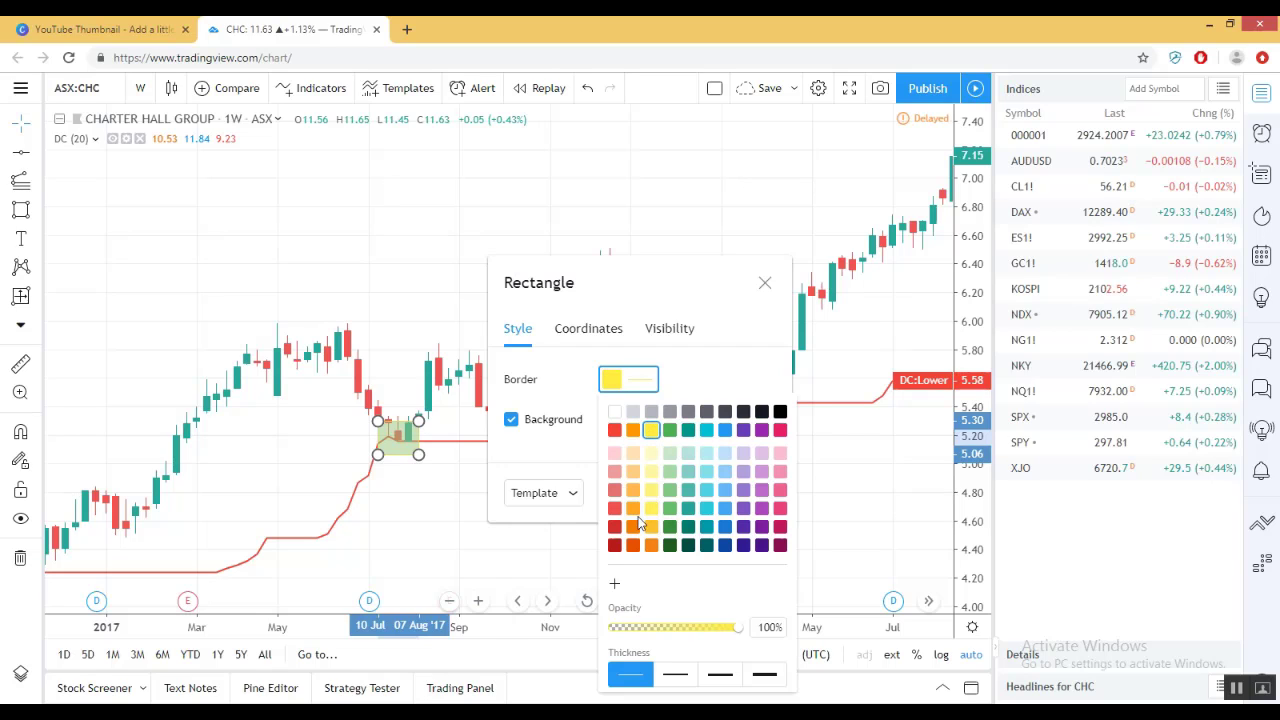
pyautogui.click(557, 440)
pyautogui.click(611, 419)
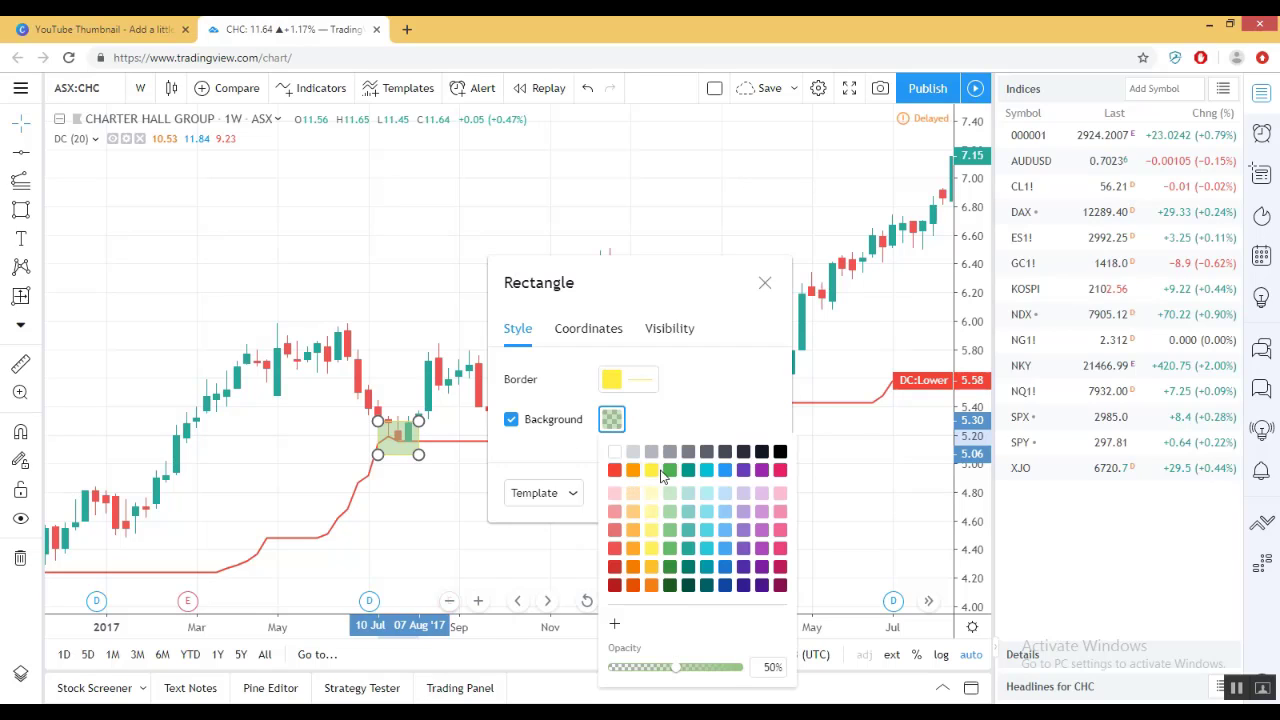
pyautogui.click(651, 470)
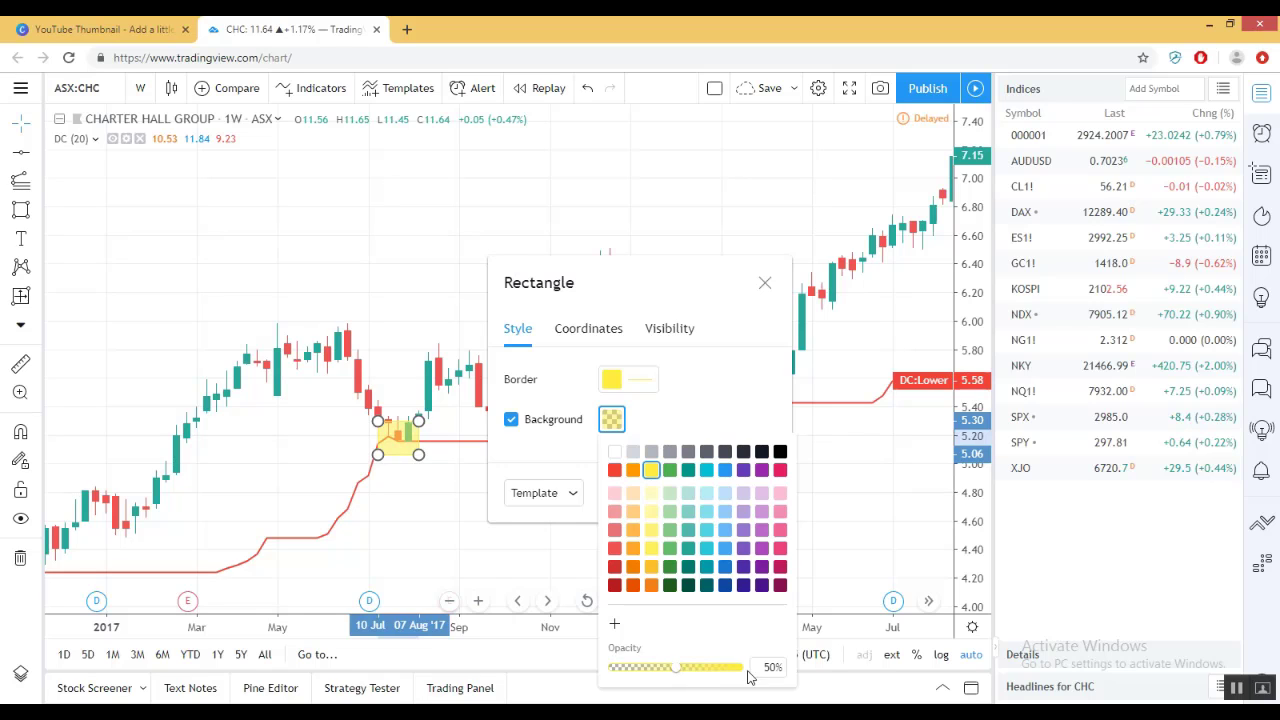
pyautogui.click(474, 517)
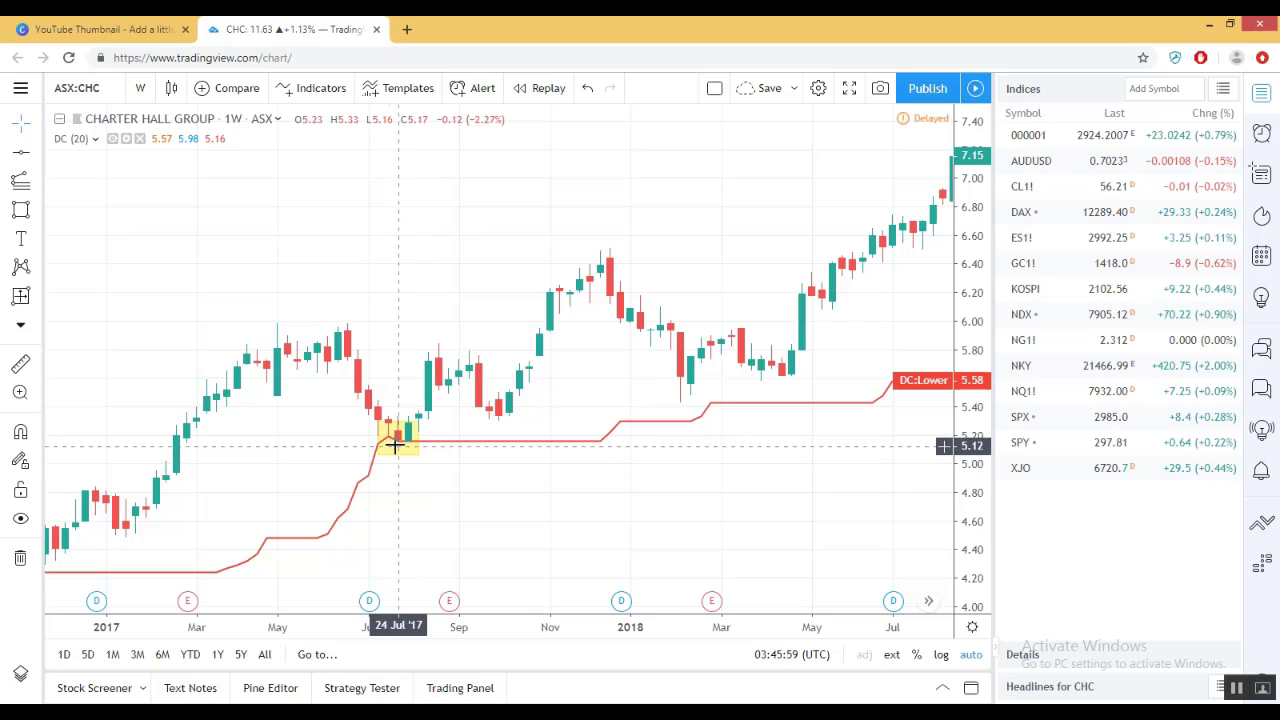
# Draw an upward arrow at the low of the 16 Jan '17 candle, from about 4.32 to 4.50.
pyautogui.scroll(3, 391, 386)
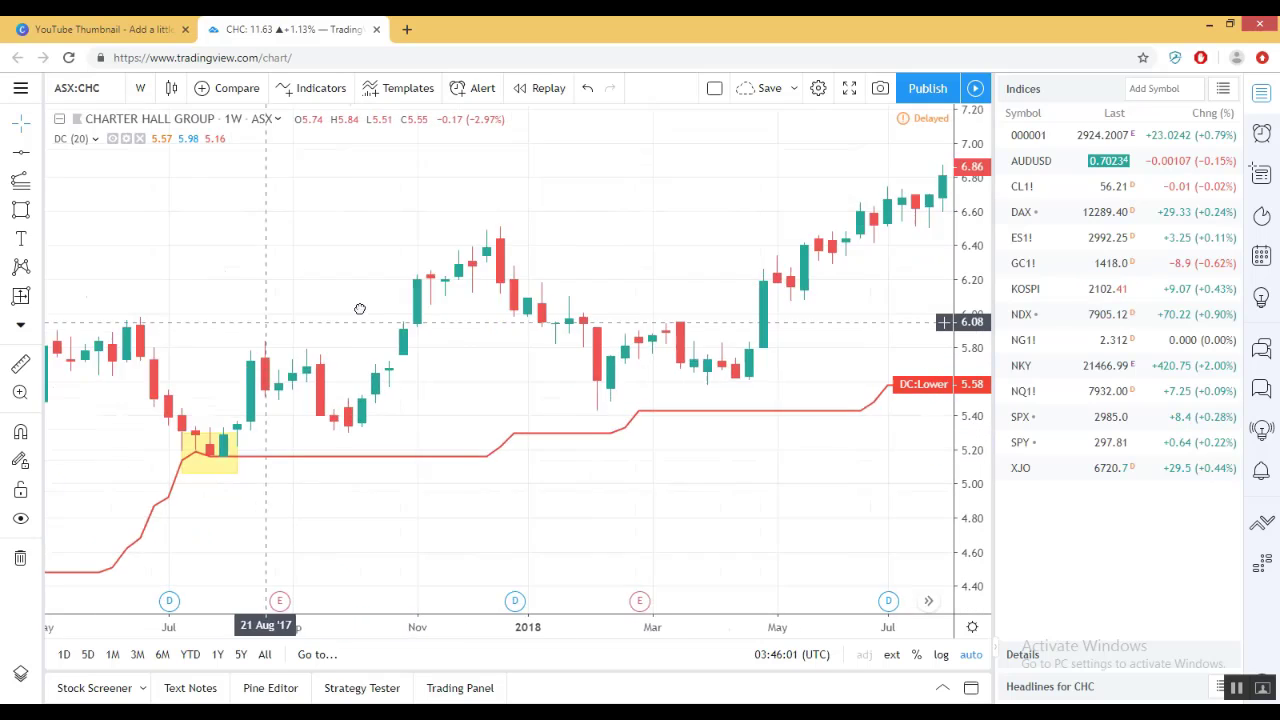
pyautogui.moveTo(359, 309); pyautogui.dragTo(617, 266)
pyautogui.scroll(4, 534, 277)
pyautogui.moveTo(431, 263); pyautogui.dragTo(543, 257)
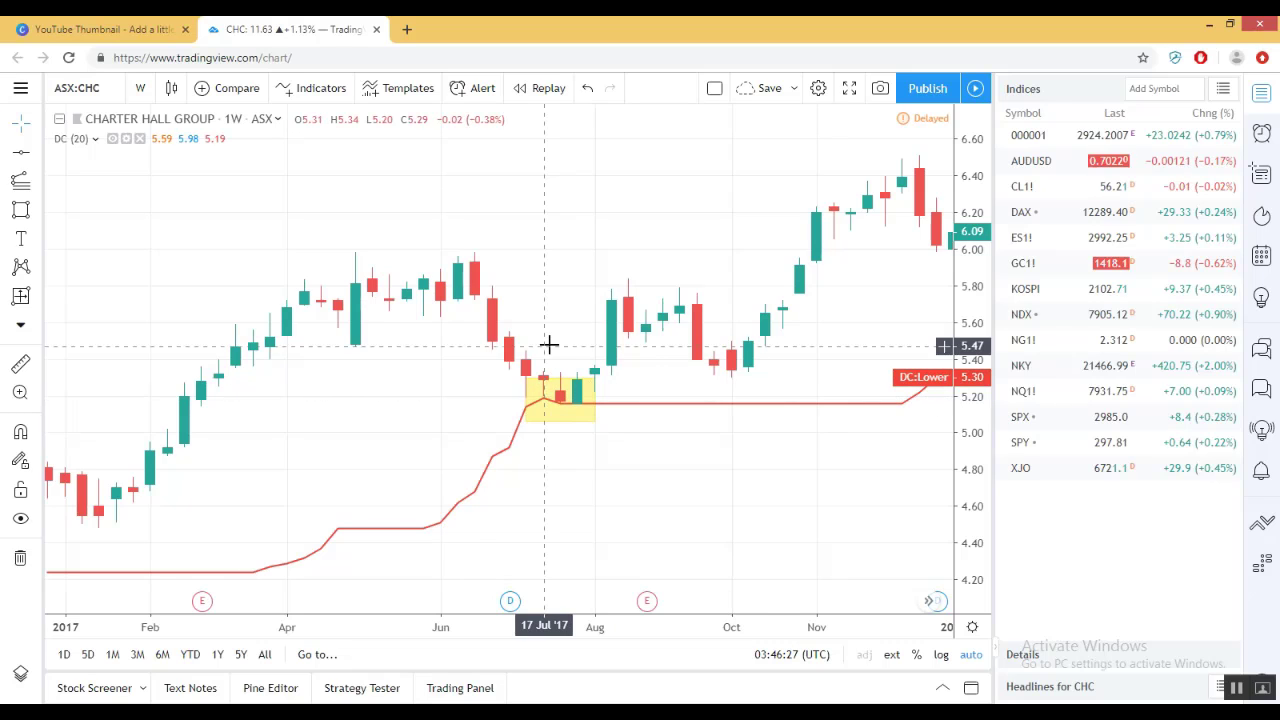
pyautogui.scroll(-3, 551, 348)
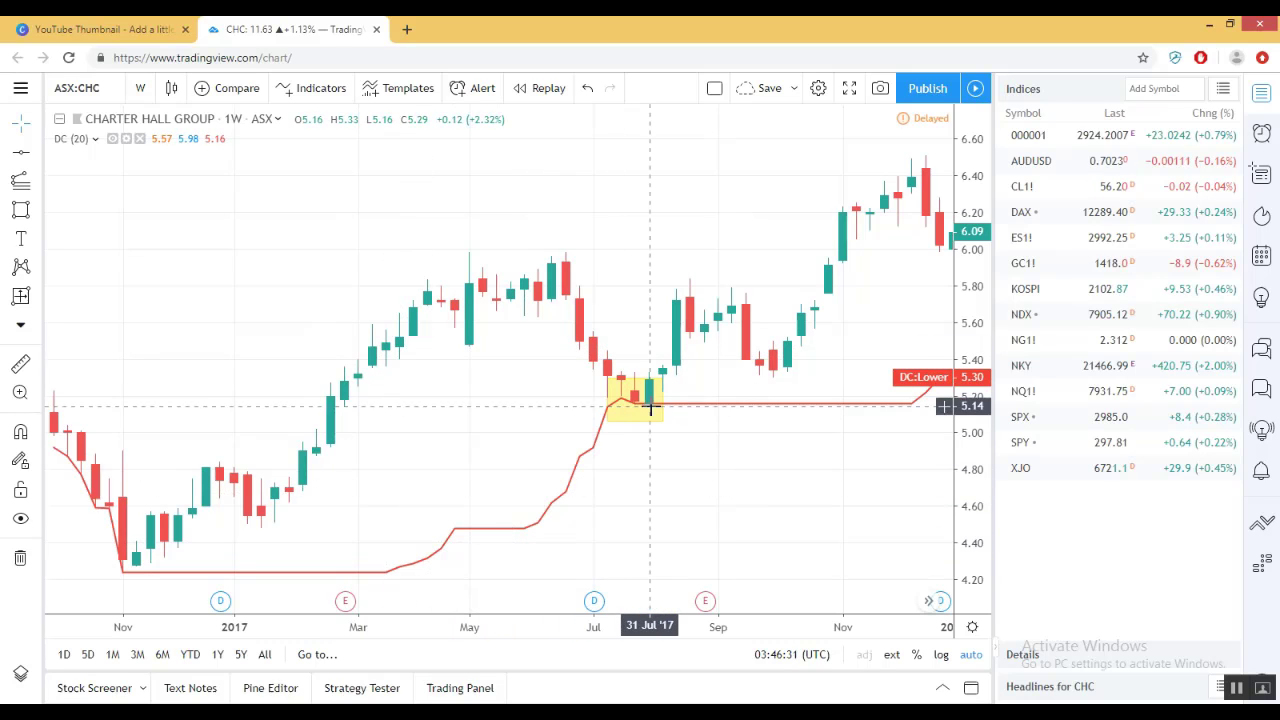
pyautogui.click(38, 212)
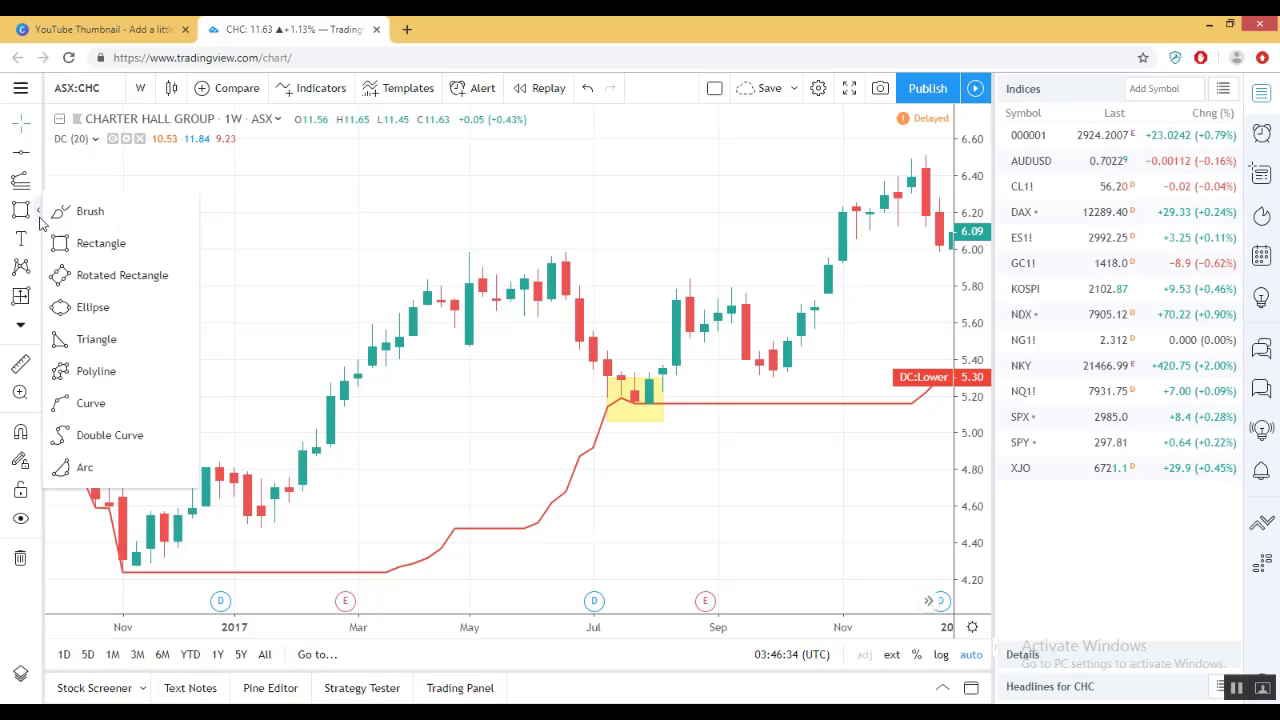
pyautogui.click(38, 154)
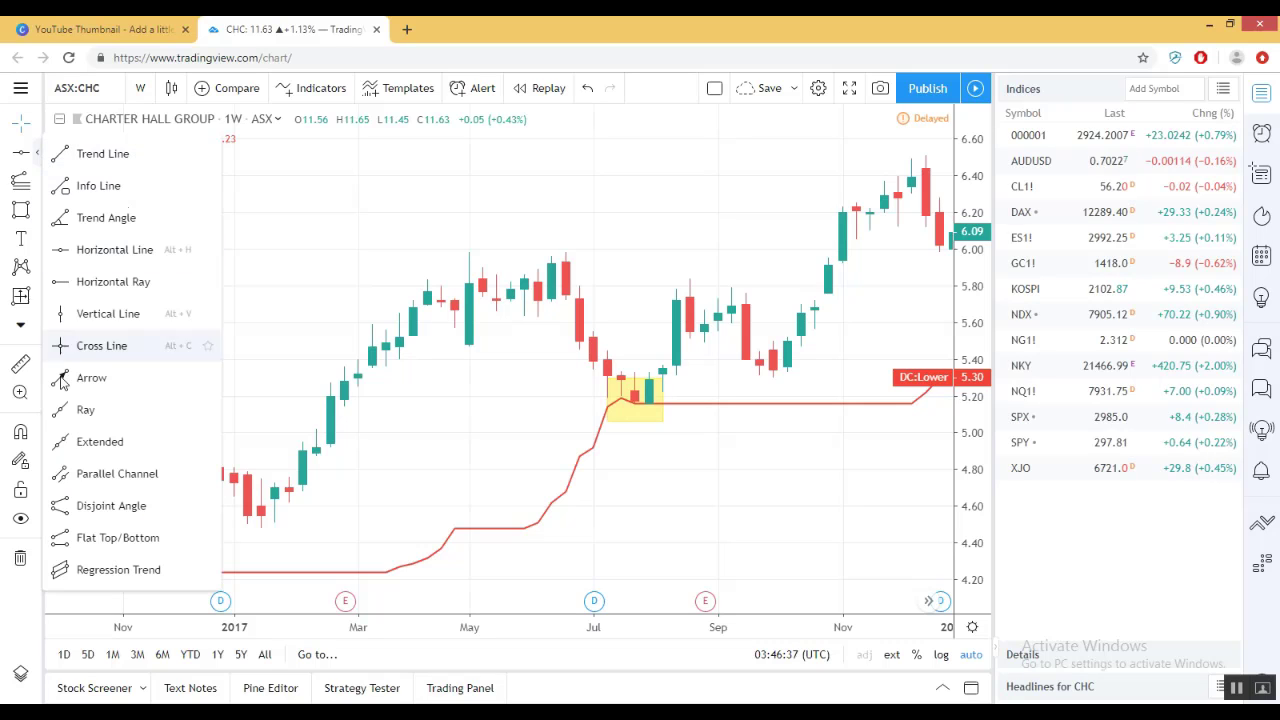
pyautogui.click(90, 377)
pyautogui.click(261, 557)
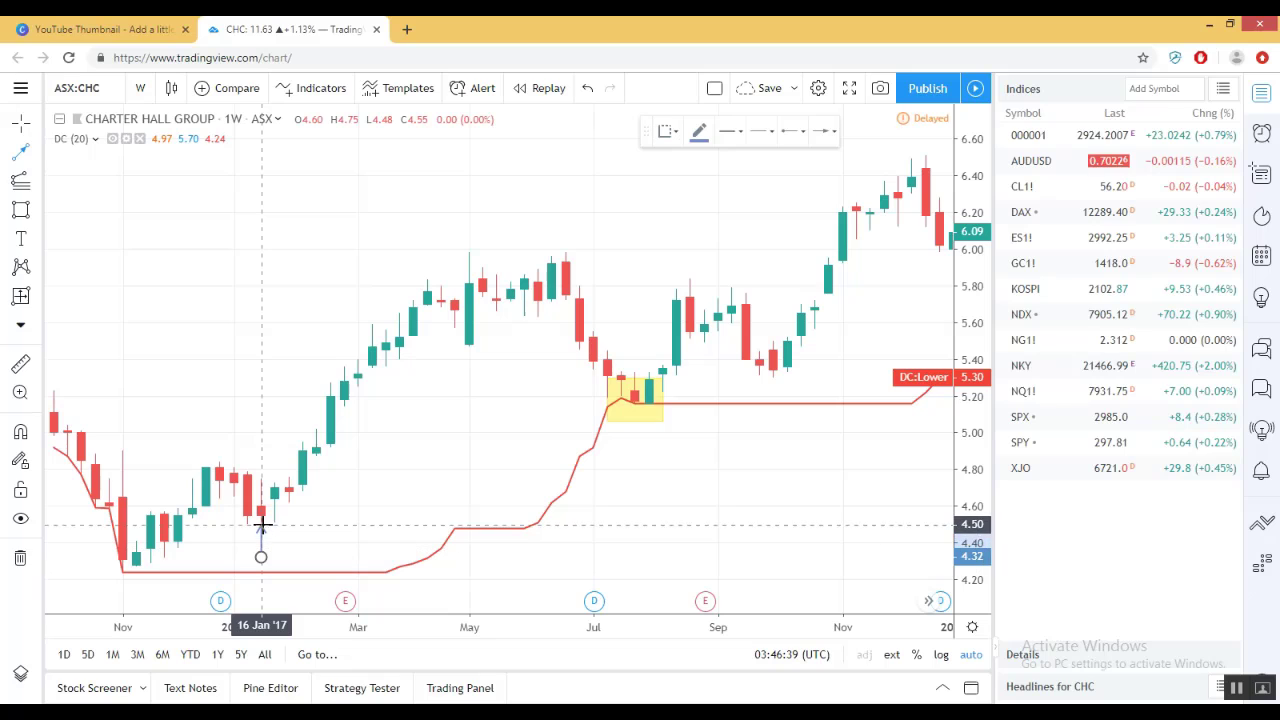
pyautogui.click(261, 524)
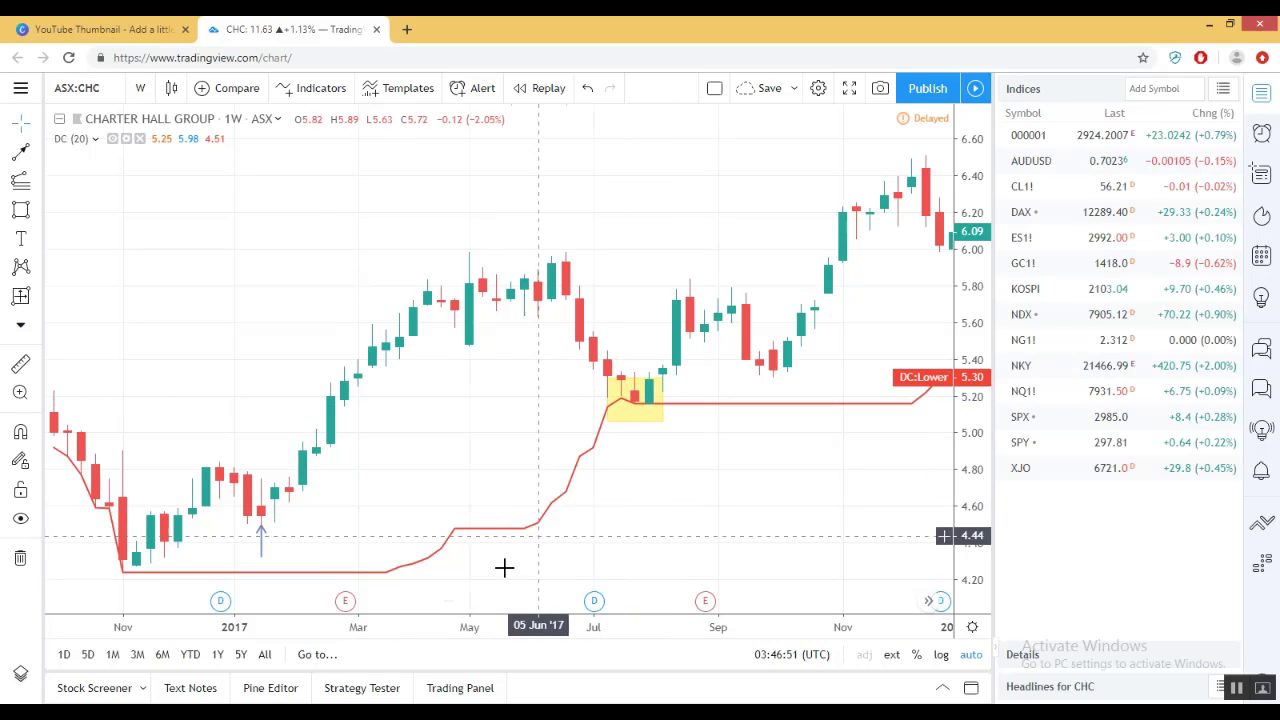
# Examine the Donchian Lower line against the weekly candles from early 2016 to the highlighted July 2017 lows.
pyautogui.scroll(-1, 464, 452)
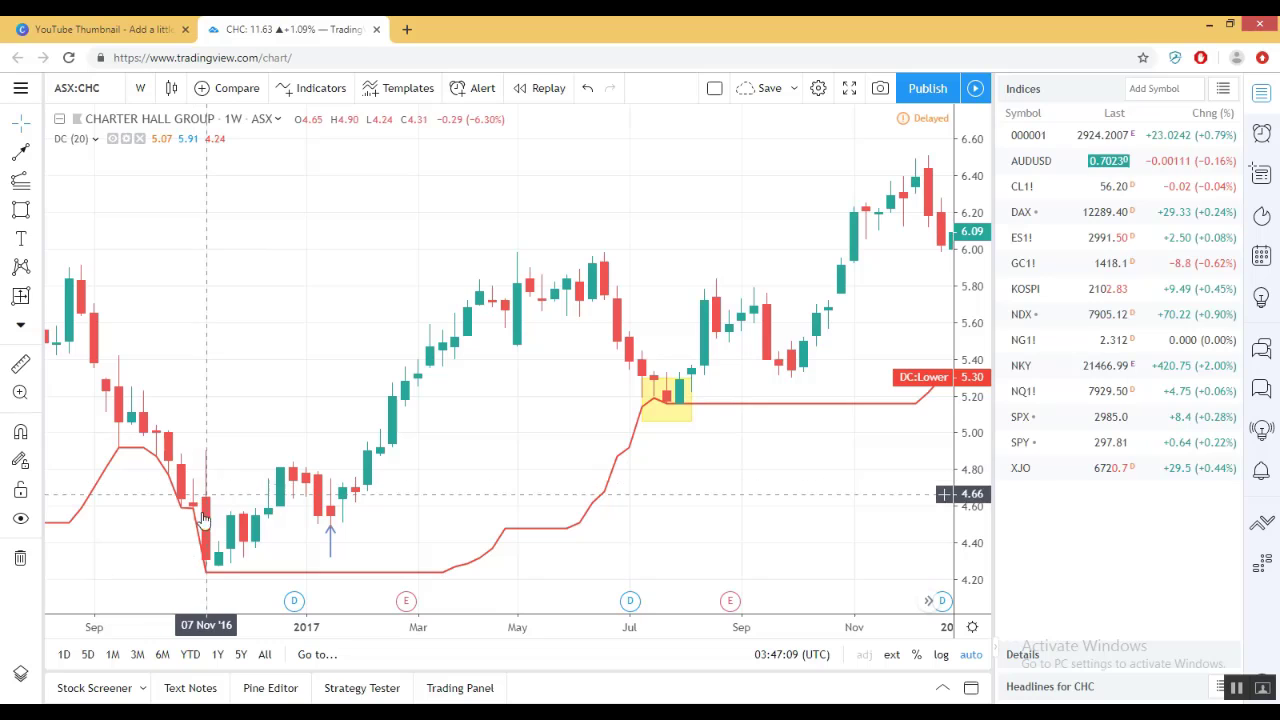
pyautogui.moveTo(329, 386); pyautogui.dragTo(494, 386)
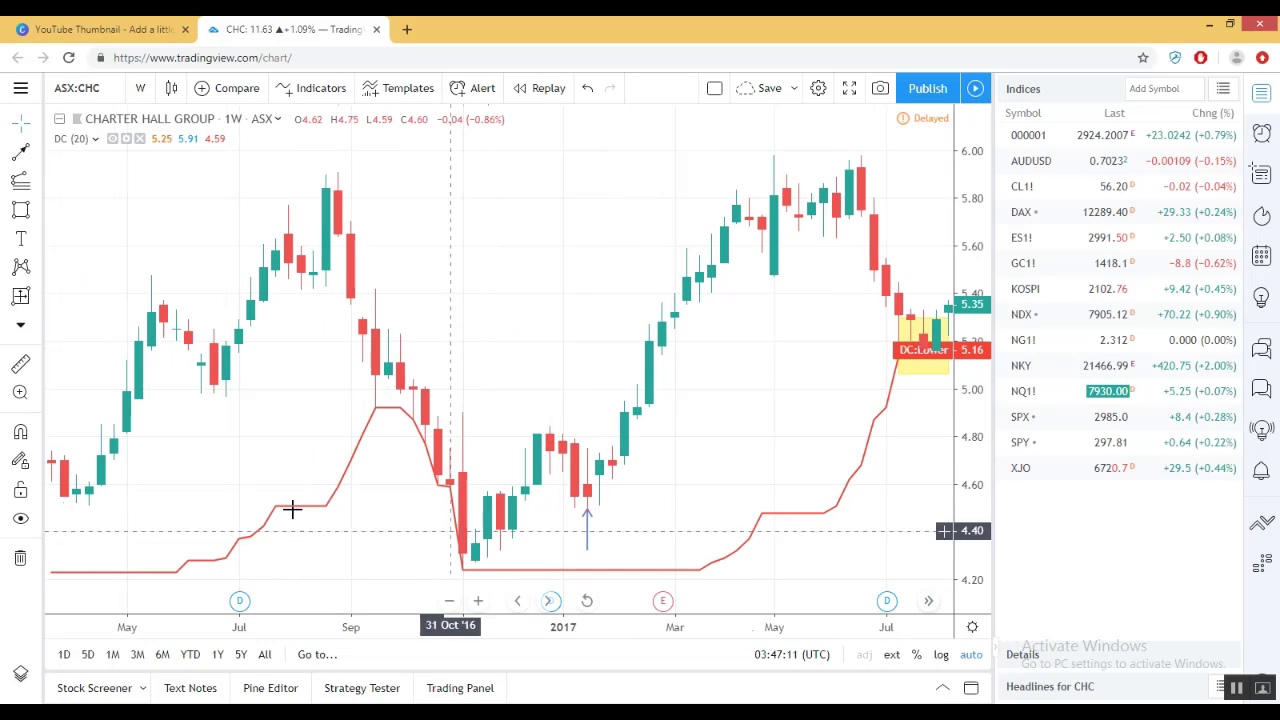
pyautogui.moveTo(444, 301); pyautogui.dragTo(601, 343)
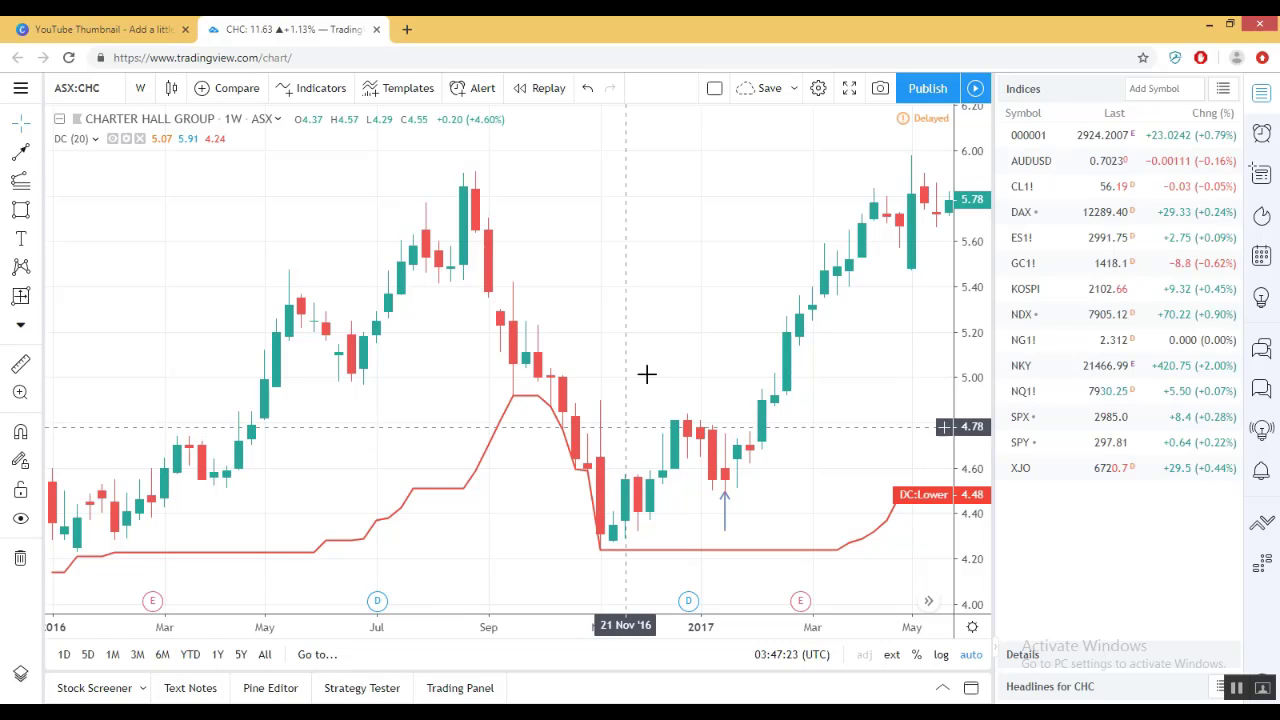
pyautogui.moveTo(677, 309); pyautogui.dragTo(540, 337)
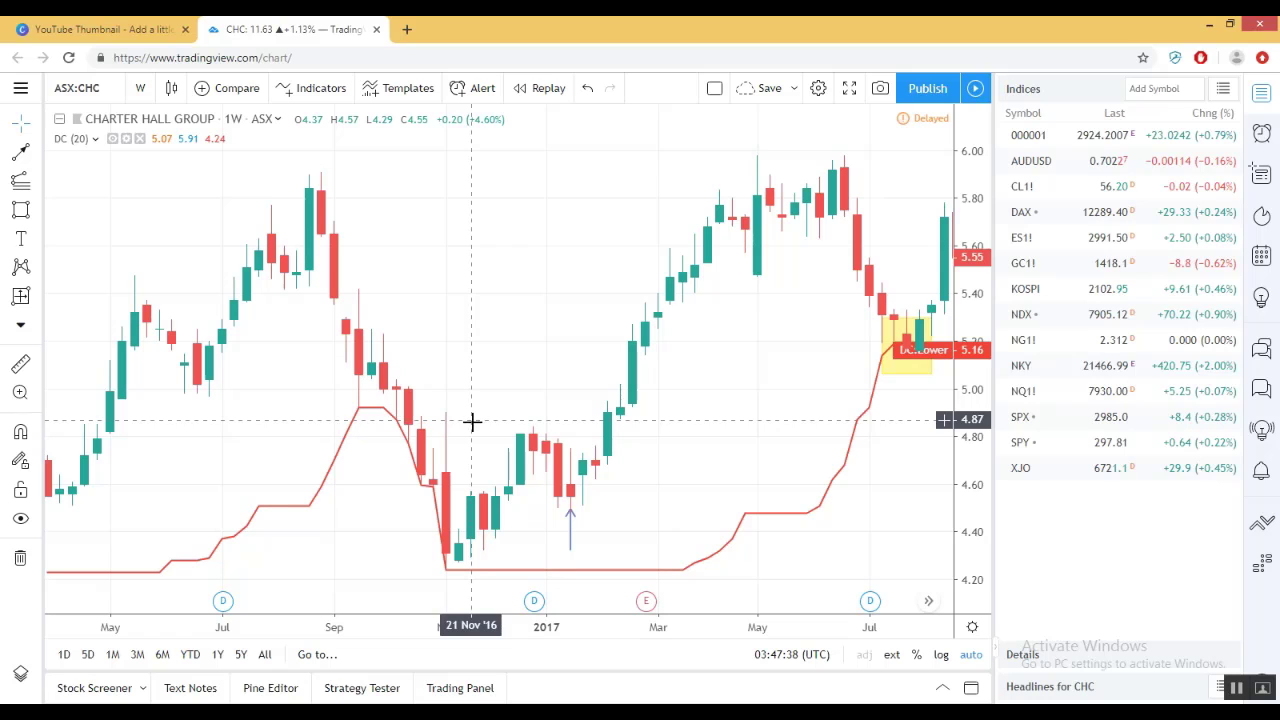
pyautogui.moveTo(671, 357); pyautogui.dragTo(585, 385)
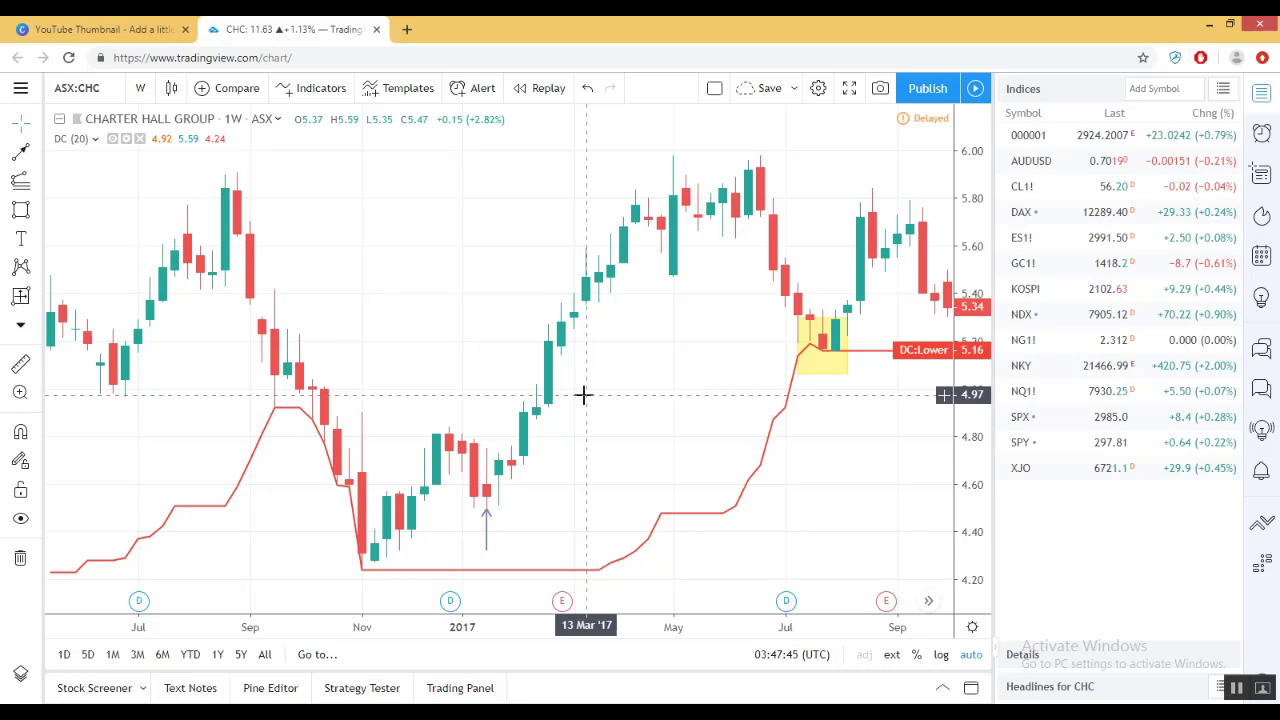
pyautogui.scroll(-2, 591, 320)
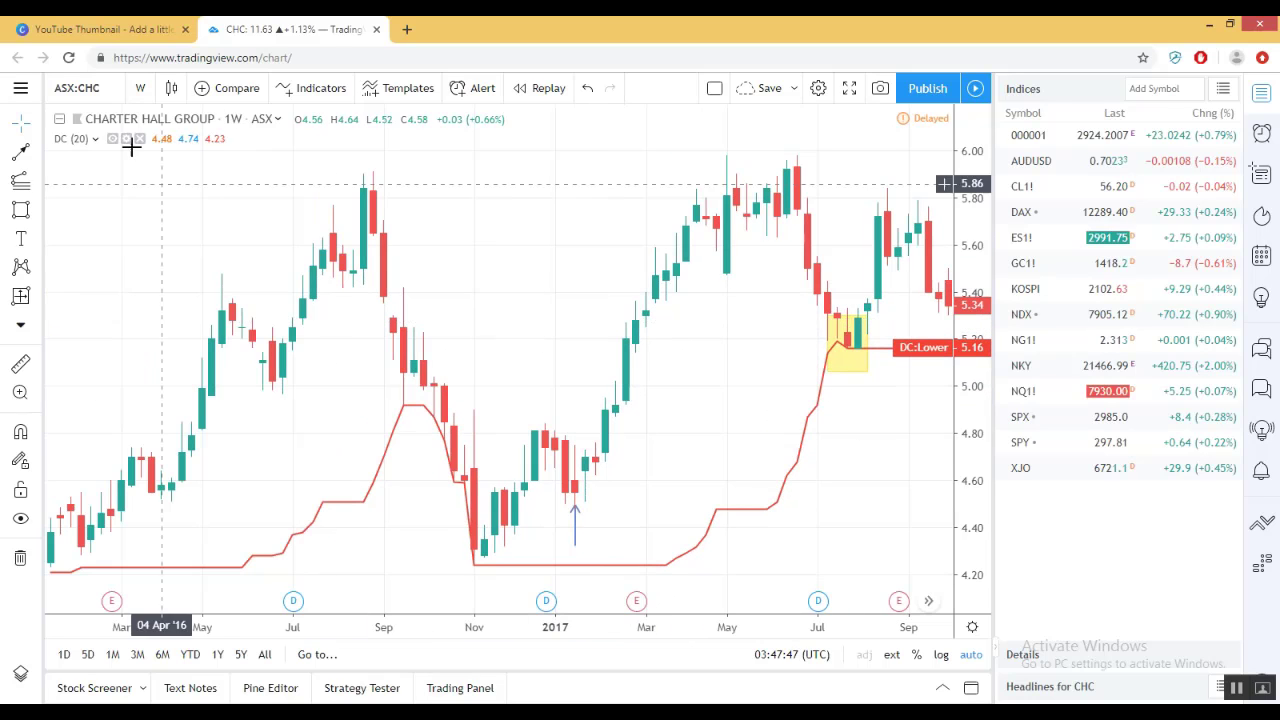
# Set the Donchian Channel's length to 52 on the weekly Charter Hall Group chart.
pyautogui.moveTo(563, 234); pyautogui.dragTo(514, 257)
pyautogui.scroll(-5, 651, 243)
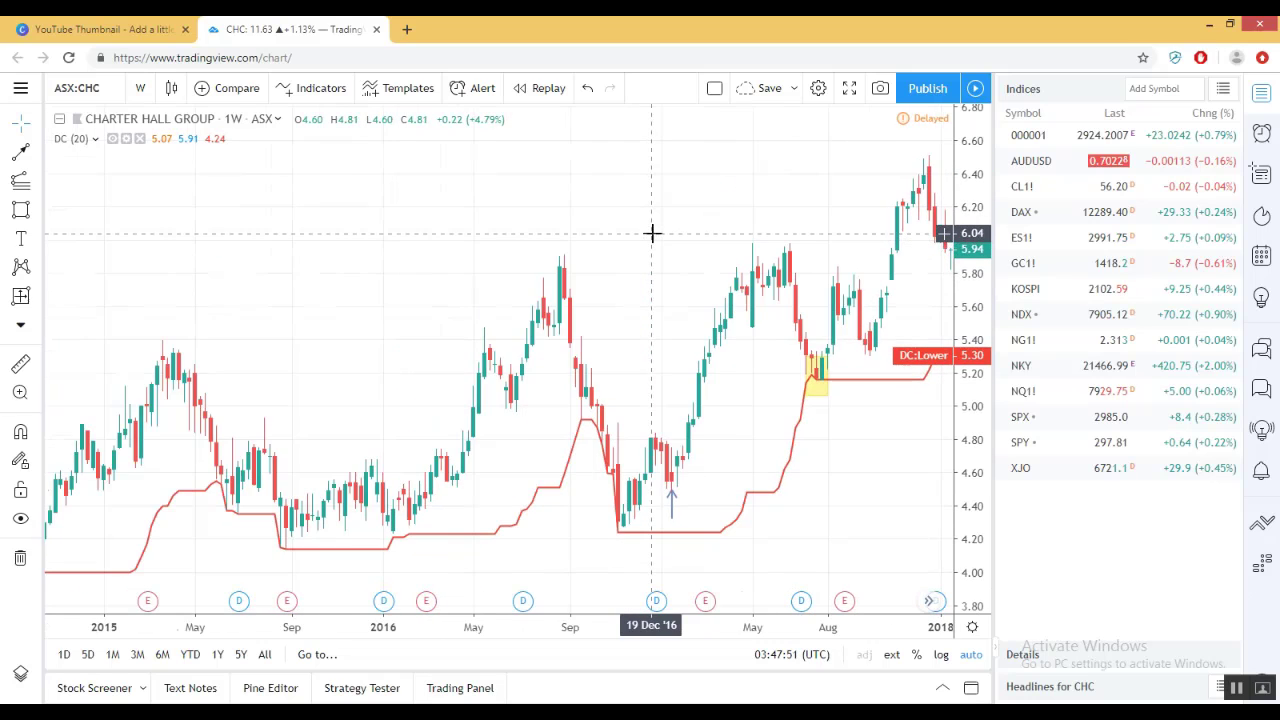
pyautogui.scroll(-3, 651, 233)
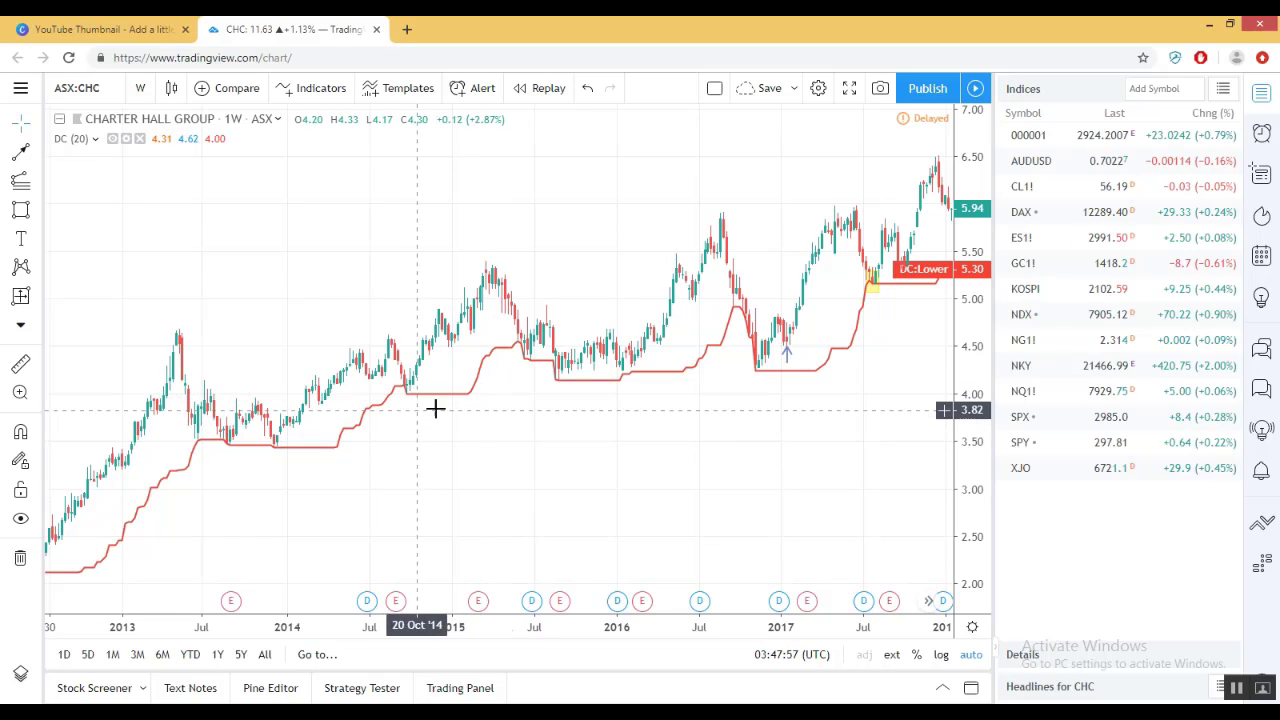
pyautogui.click(126, 139)
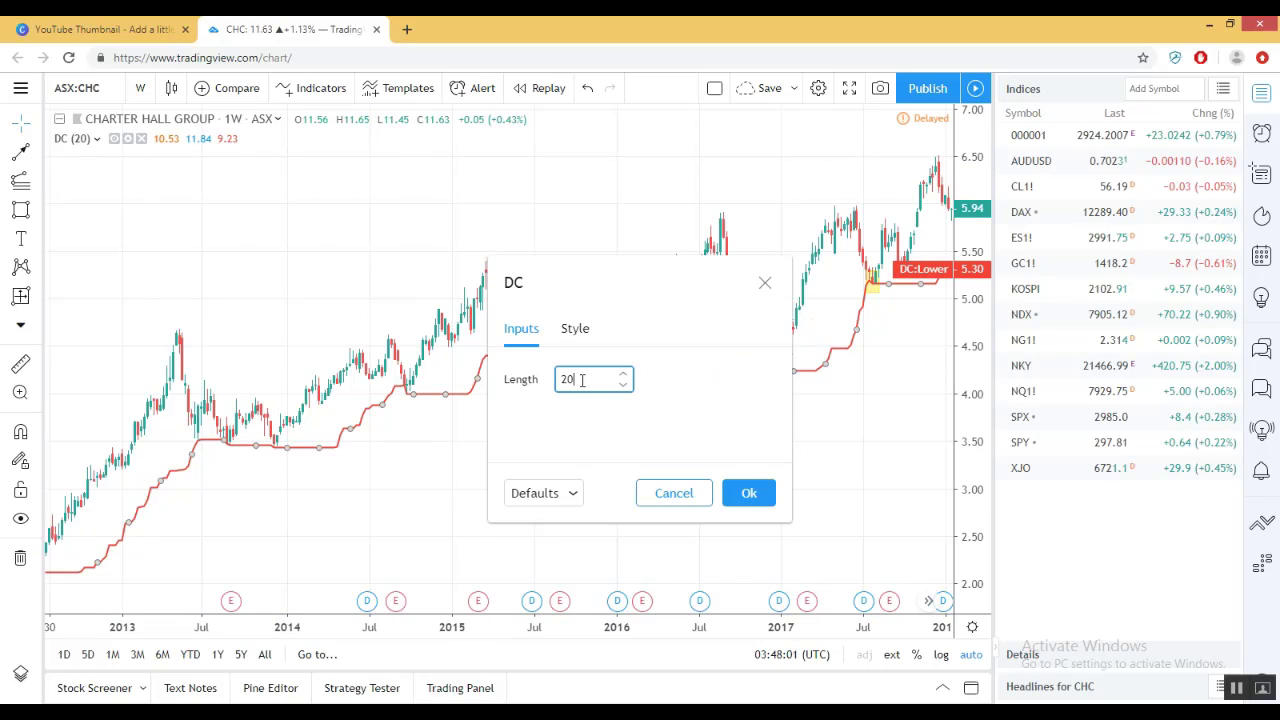
pyautogui.write('52')
pyautogui.click(756, 503)
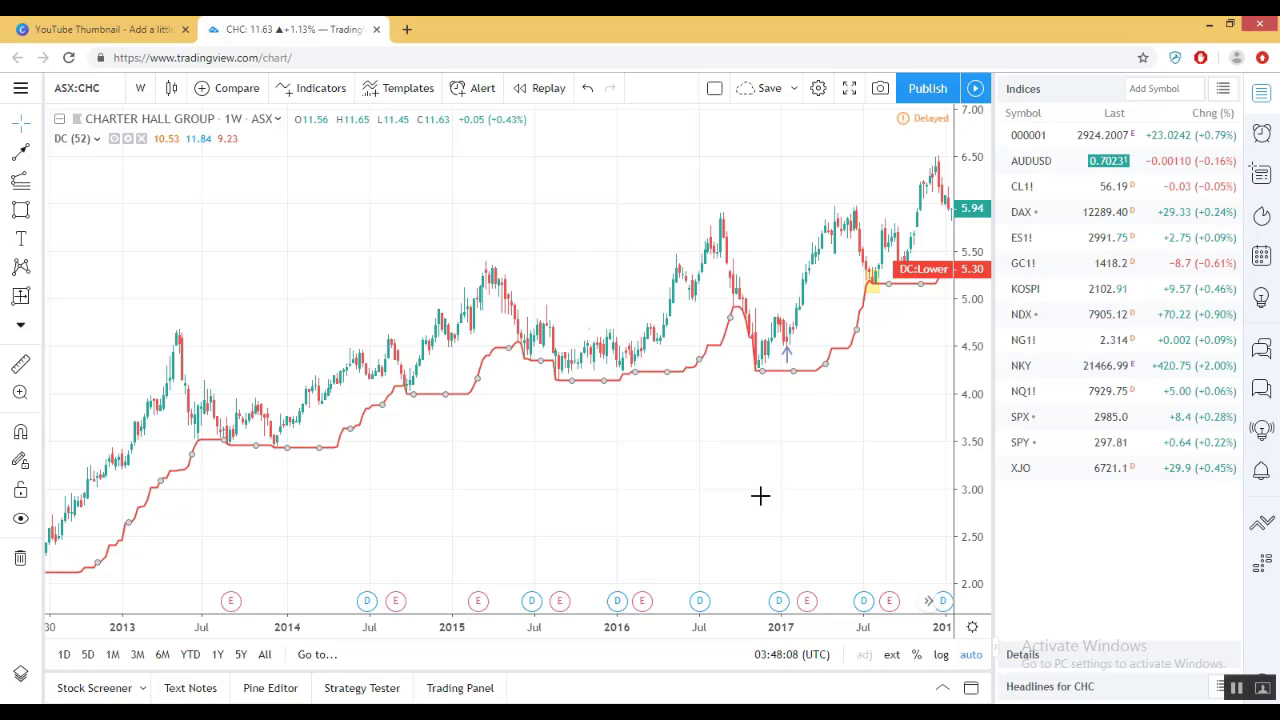
# Hide the indicator titles in the chart's status line and apply the chart settings.
pyautogui.scroll(-5, 683, 182)
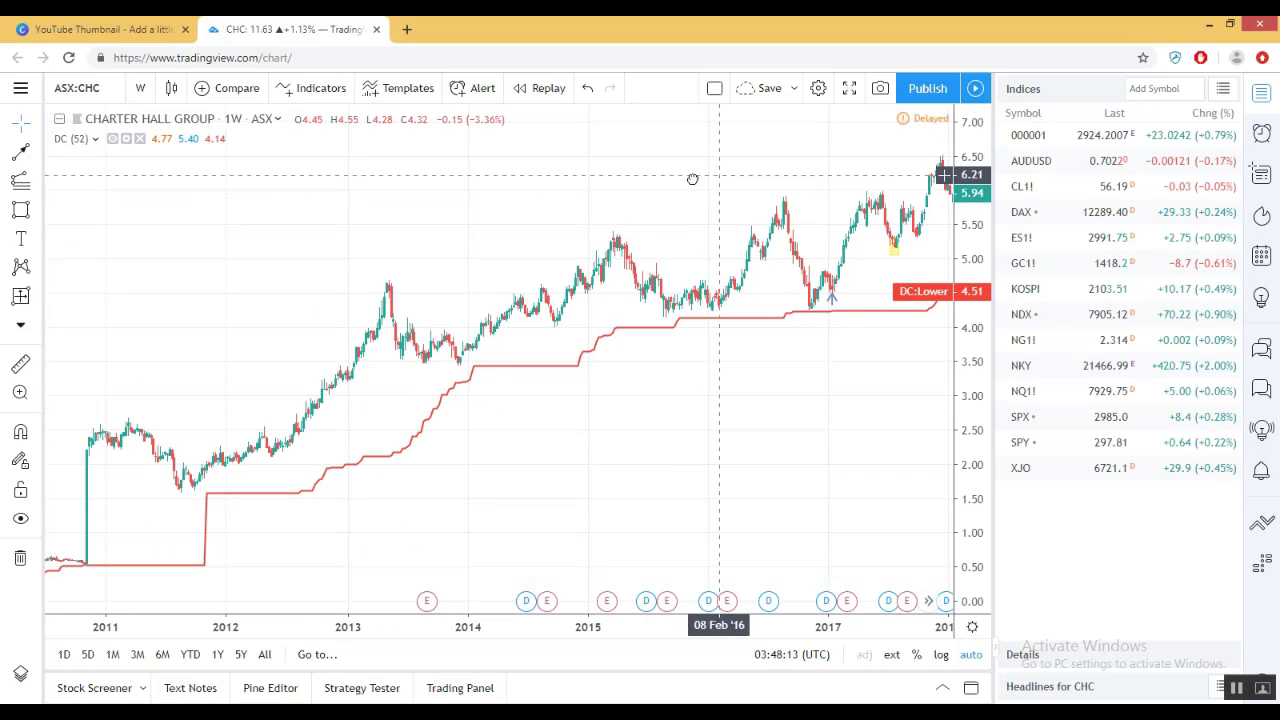
pyautogui.scroll(-4, 691, 180)
pyautogui.scroll(-2, 617, 167)
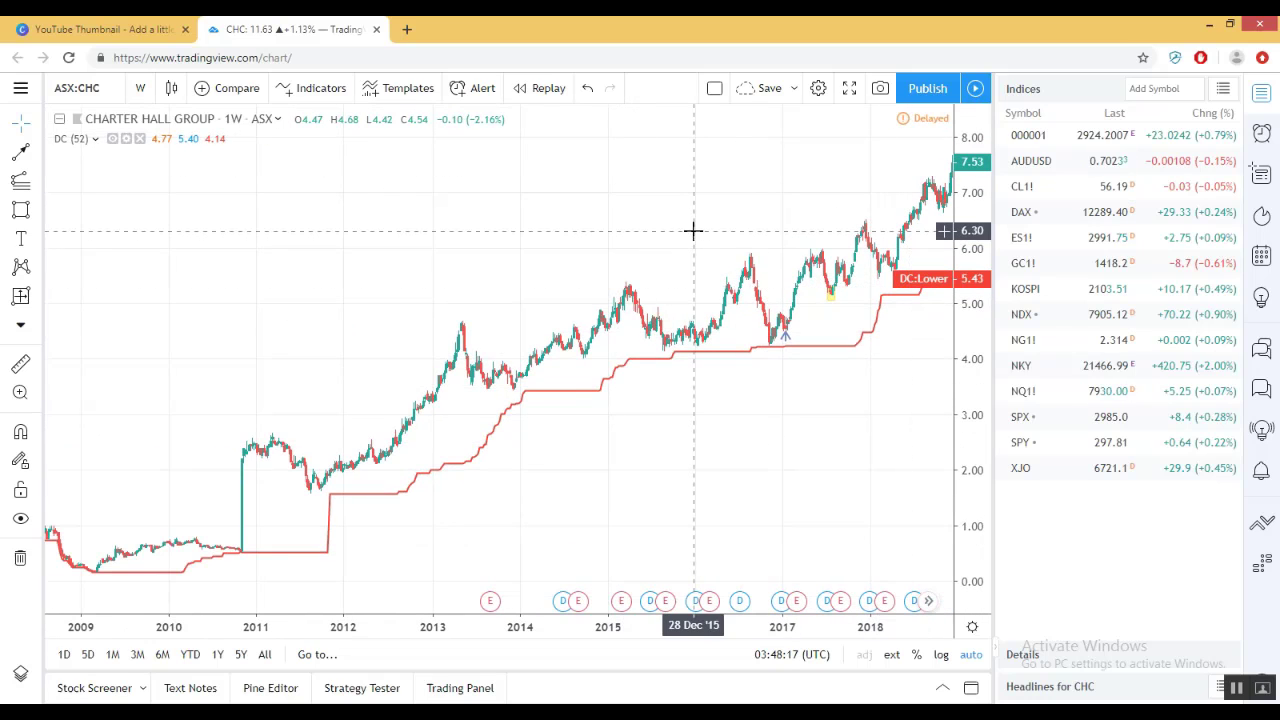
pyautogui.rightClick(693, 231)
pyautogui.click(752, 567)
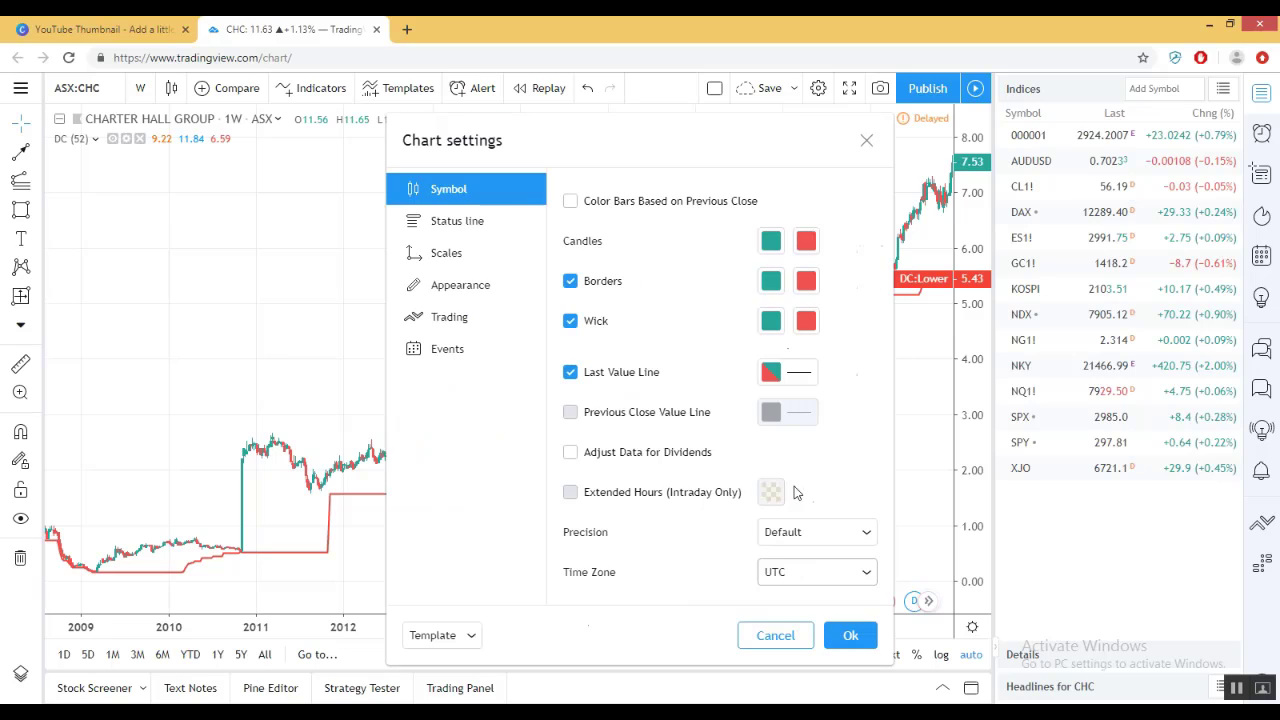
pyautogui.click(455, 222)
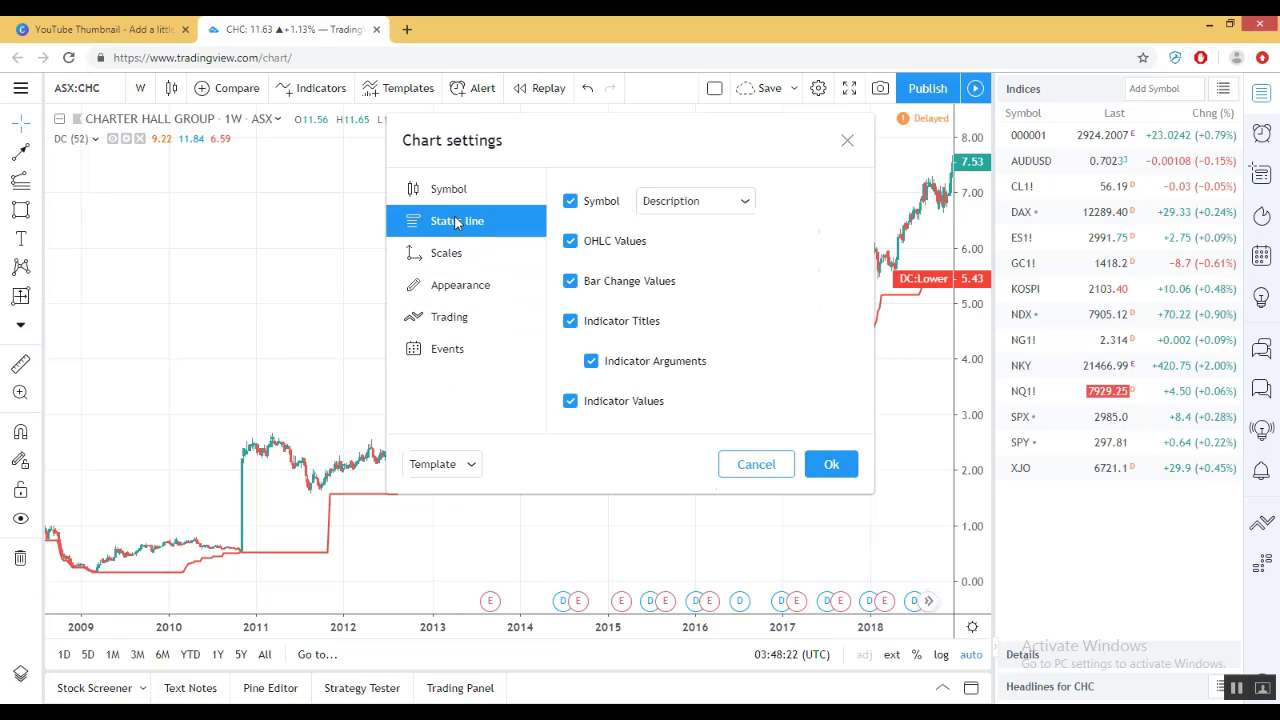
pyautogui.click(569, 325)
pyautogui.click(571, 325)
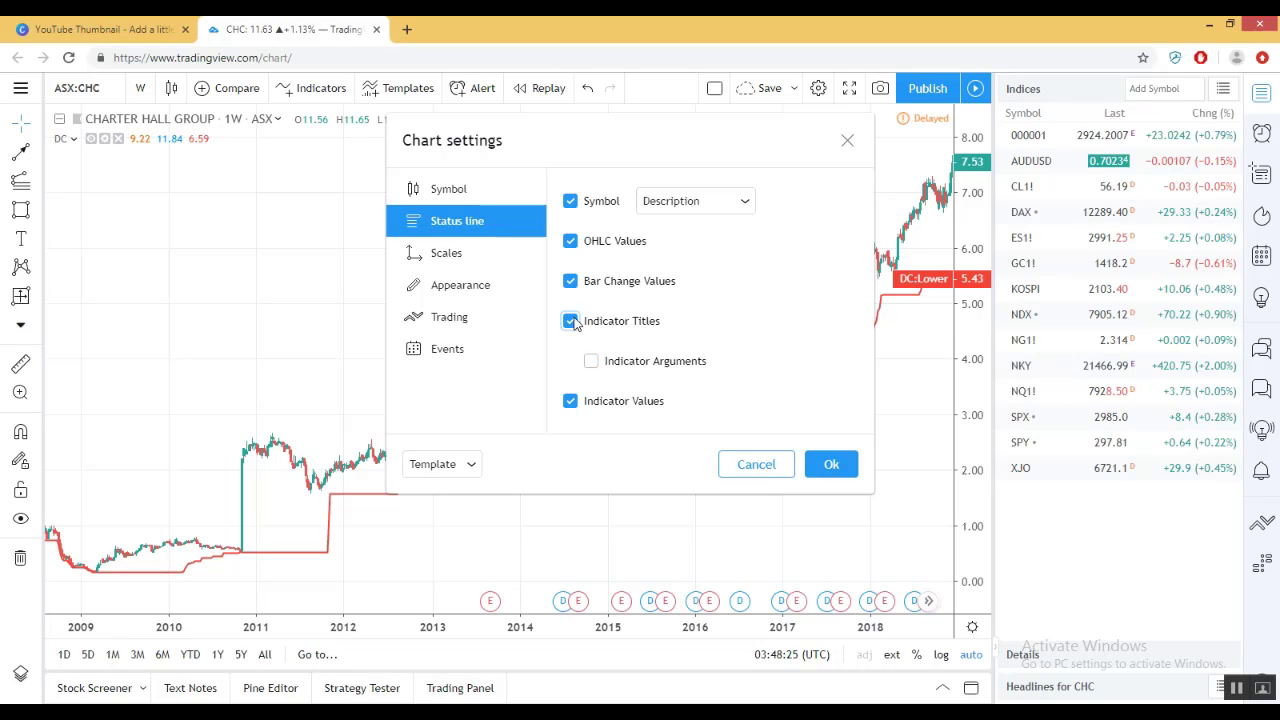
pyautogui.click(572, 323)
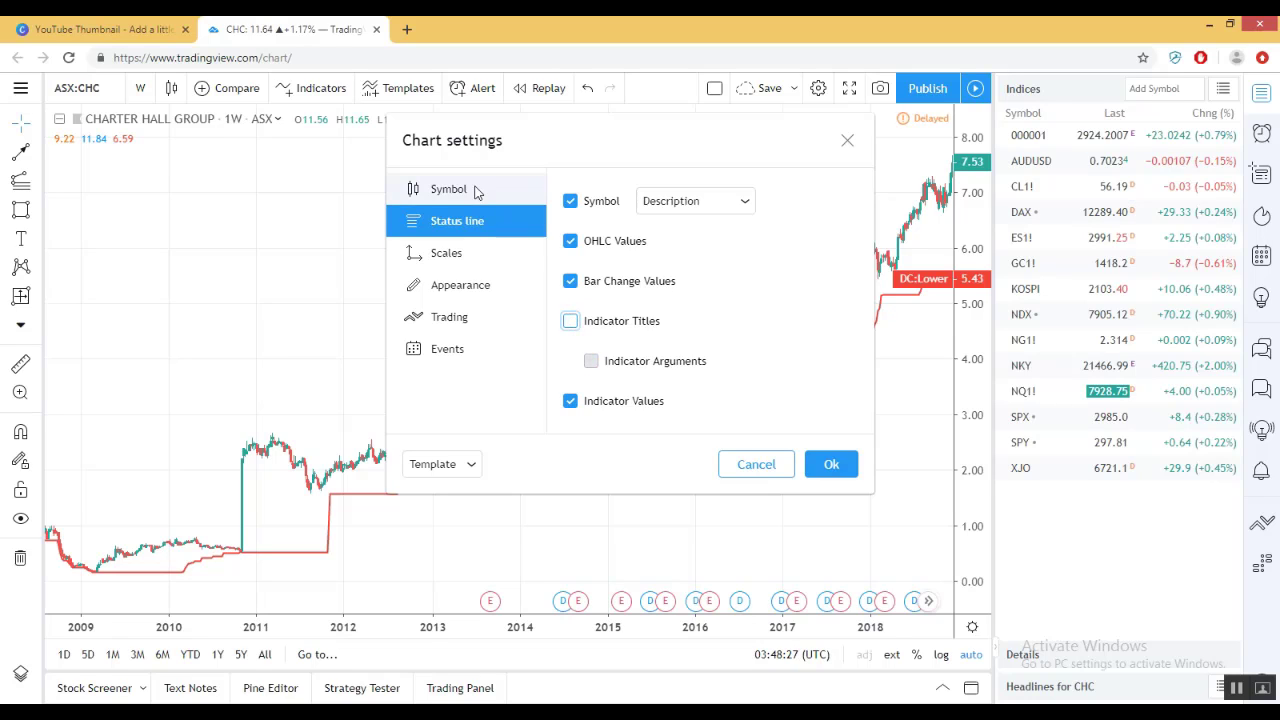
pyautogui.click(530, 193)
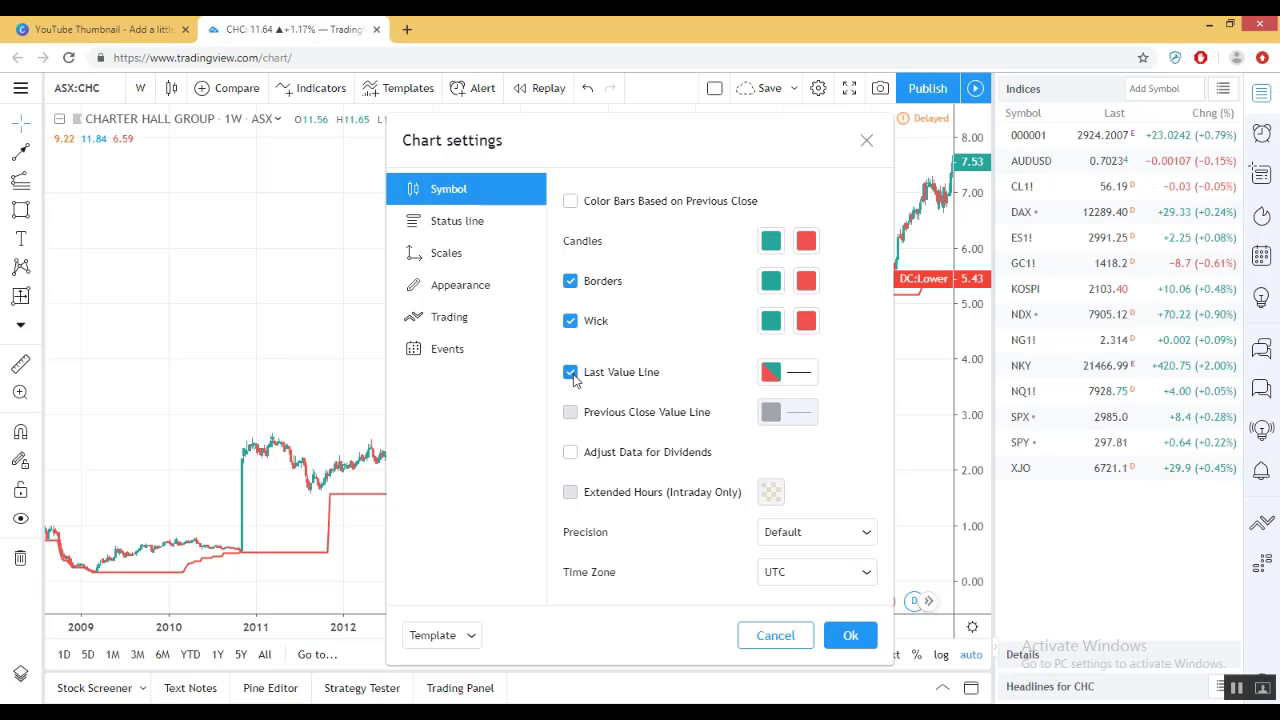
pyautogui.click(463, 222)
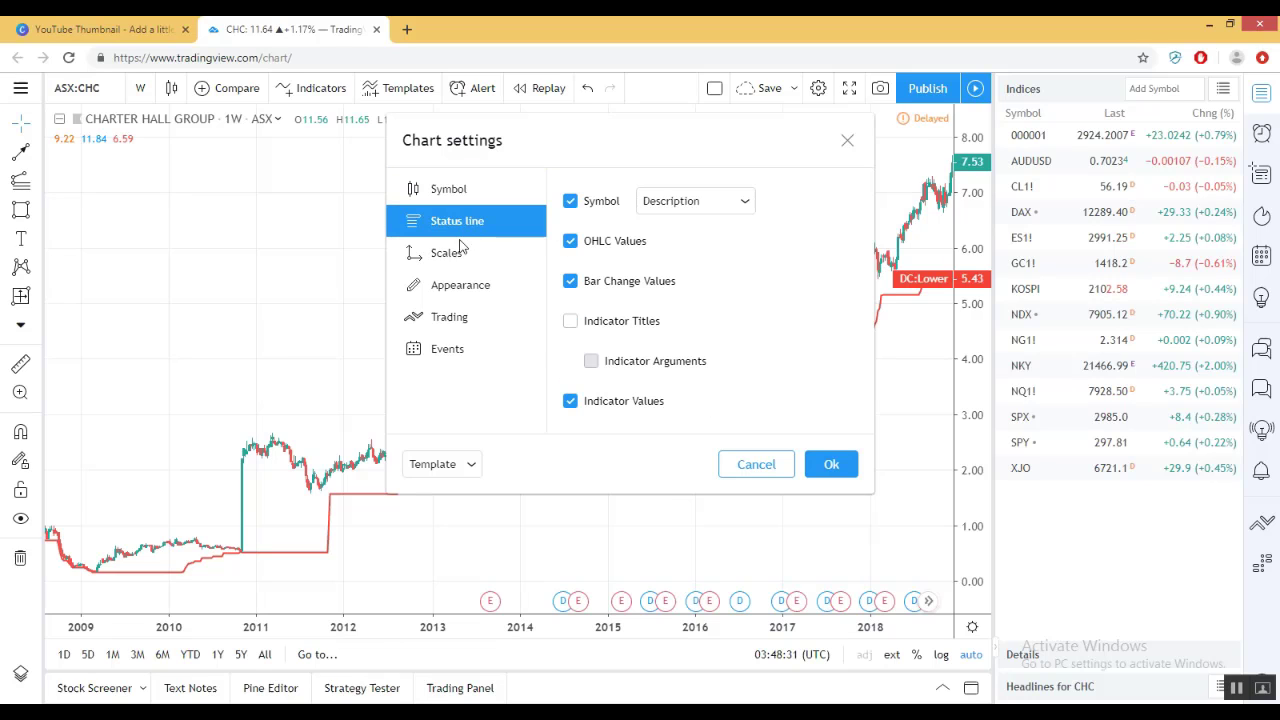
pyautogui.click(458, 256)
pyautogui.click(838, 636)
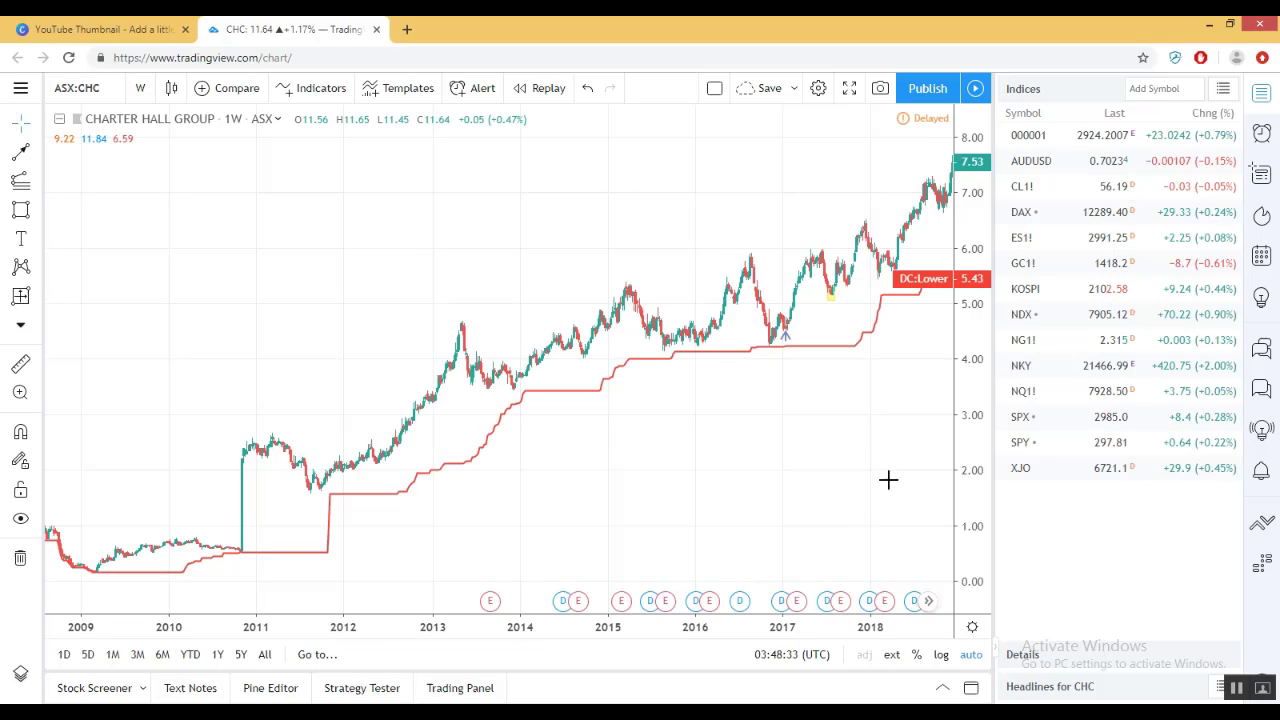
# Examine the 52-week Donchian Lower line against the weekly candles over the whole price history from 2007 to 2019.
pyautogui.scroll(-1, 560, 457)
pyautogui.scroll(-1, 522, 457)
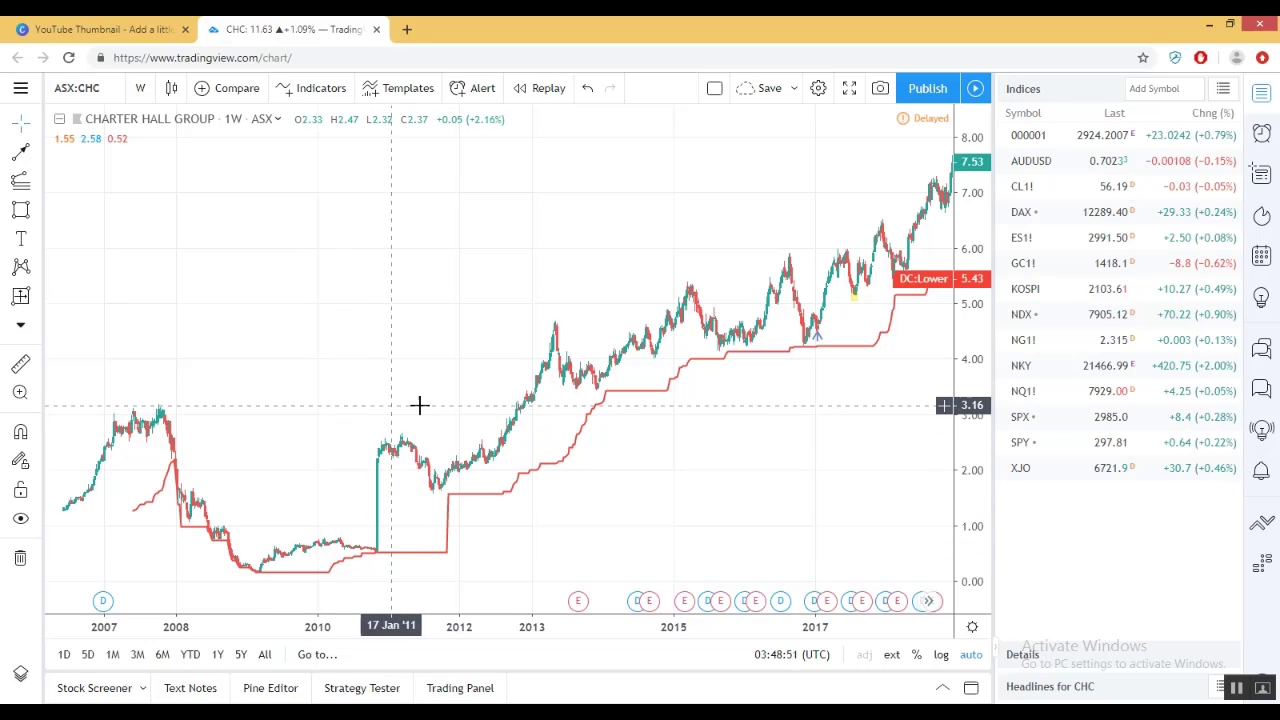
pyautogui.moveTo(403, 380); pyautogui.dragTo(328, 402)
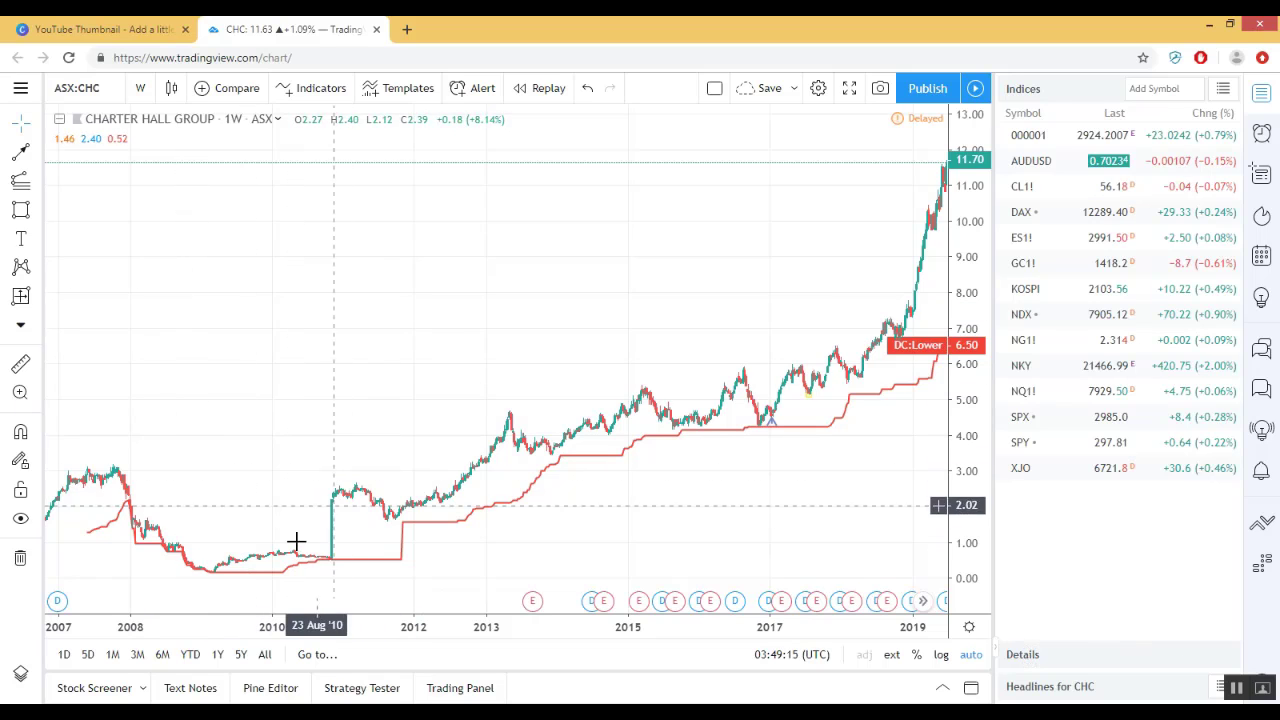
pyautogui.moveTo(773, 463); pyautogui.dragTo(726, 468)
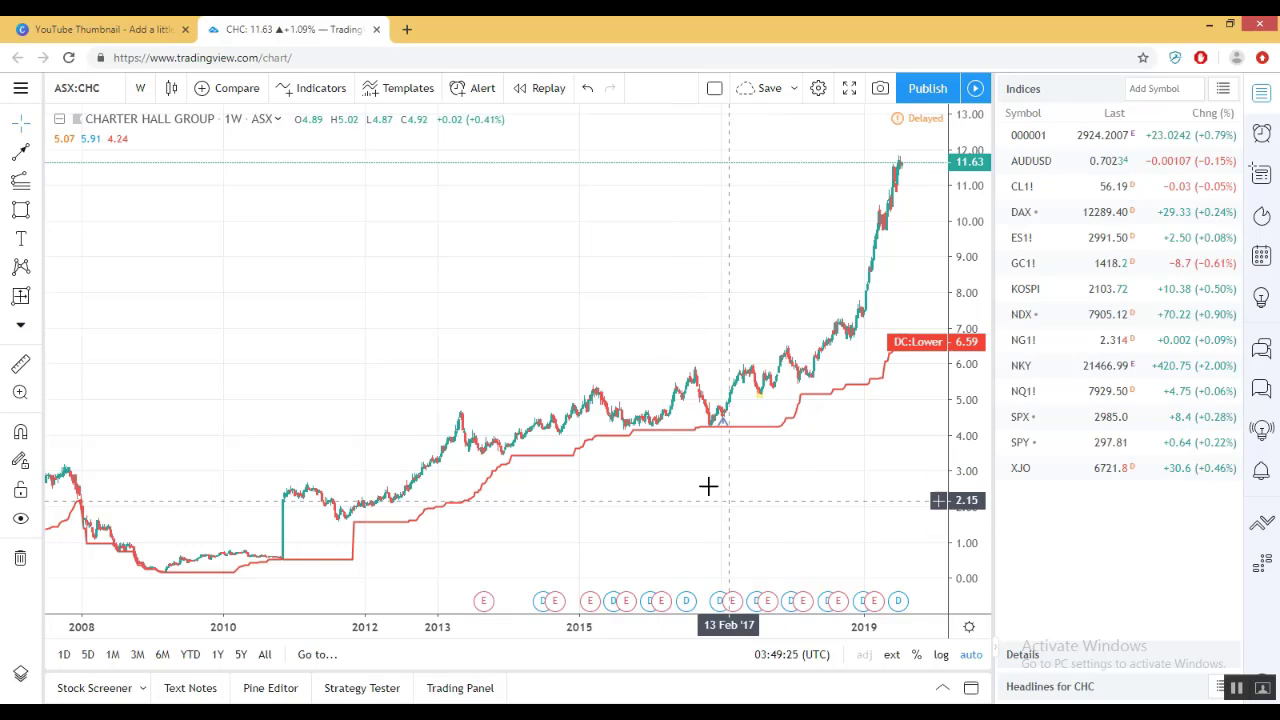
pyautogui.scroll(3, 706, 486)
pyautogui.scroll(-3, 706, 485)
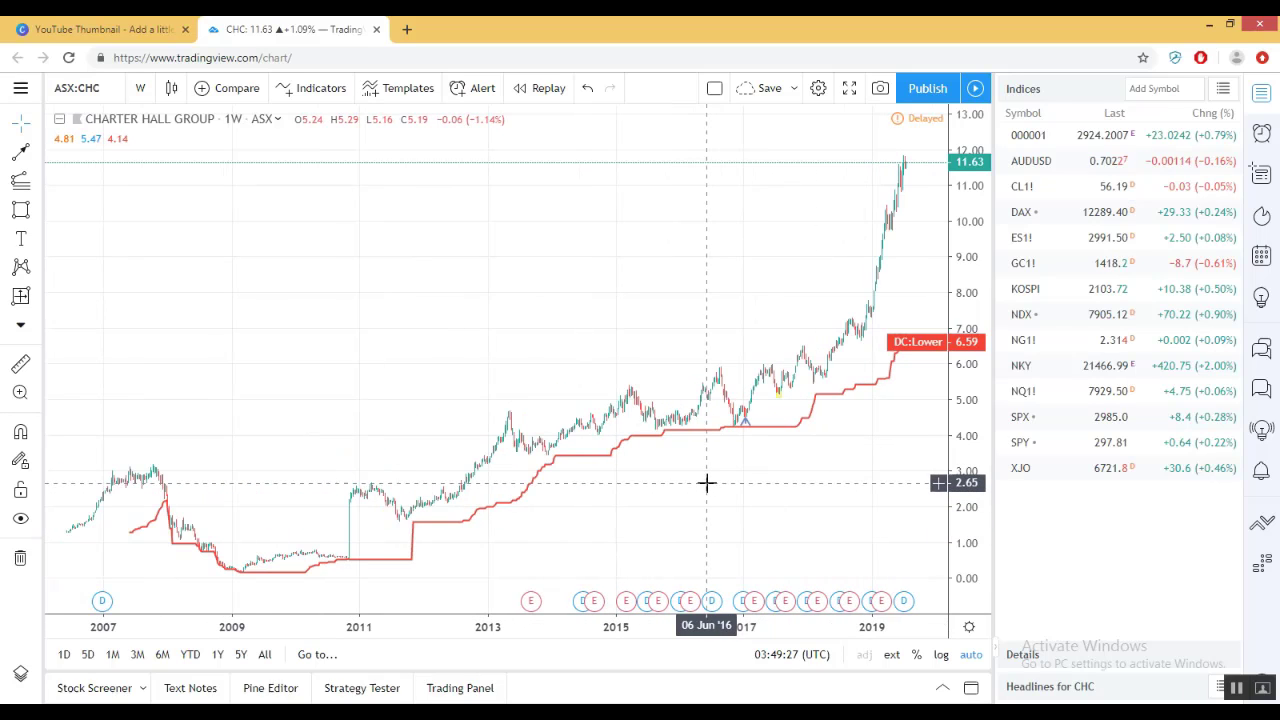